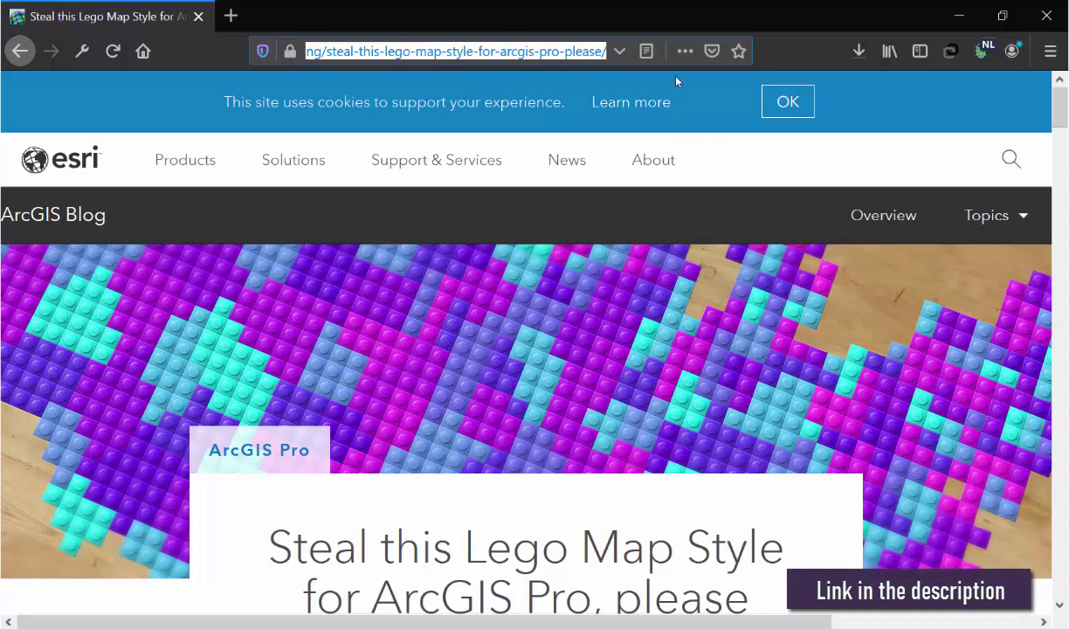
- Read through the Lego map style blog post and examine its sample map snapshots
{"action": "scroll", "coordinate": [410, 339], "scroll_direction": "down", "scroll_amount": 3}
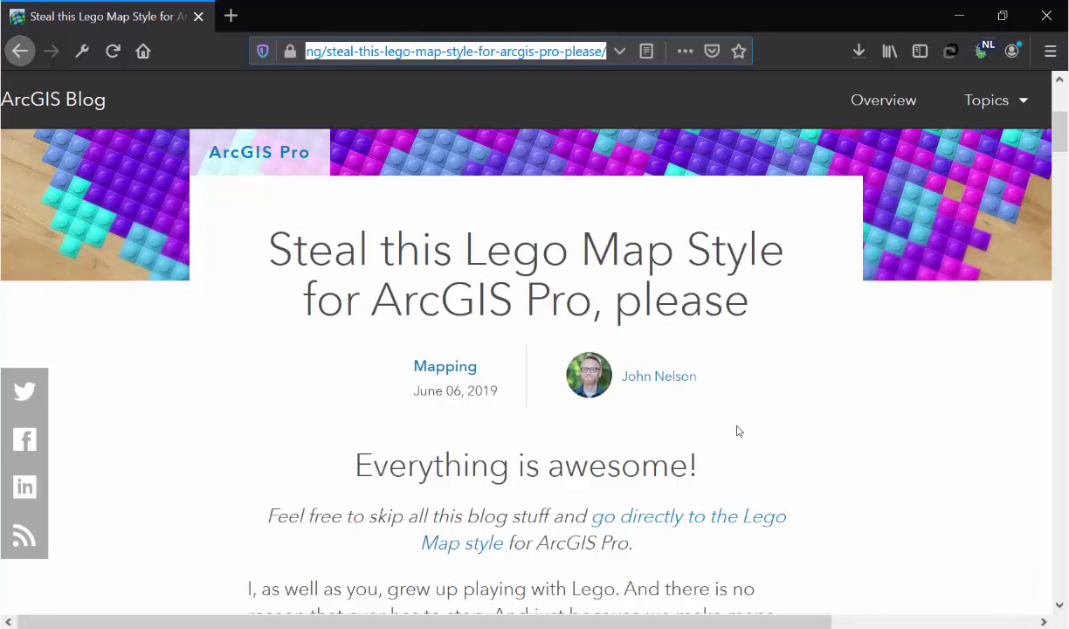
{"action": "middle_click", "coordinate": [662, 402]}
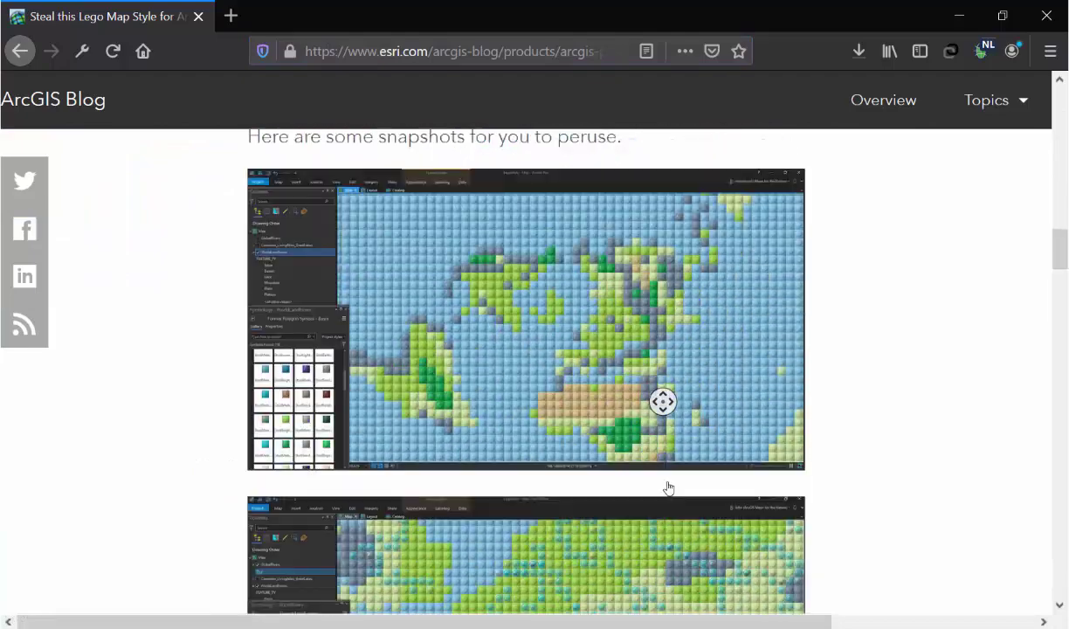
{"action": "left_click", "coordinate": [647, 410]}
{"action": "scroll", "coordinate": [648, 409], "scroll_direction": "down", "scroll_amount": 10}
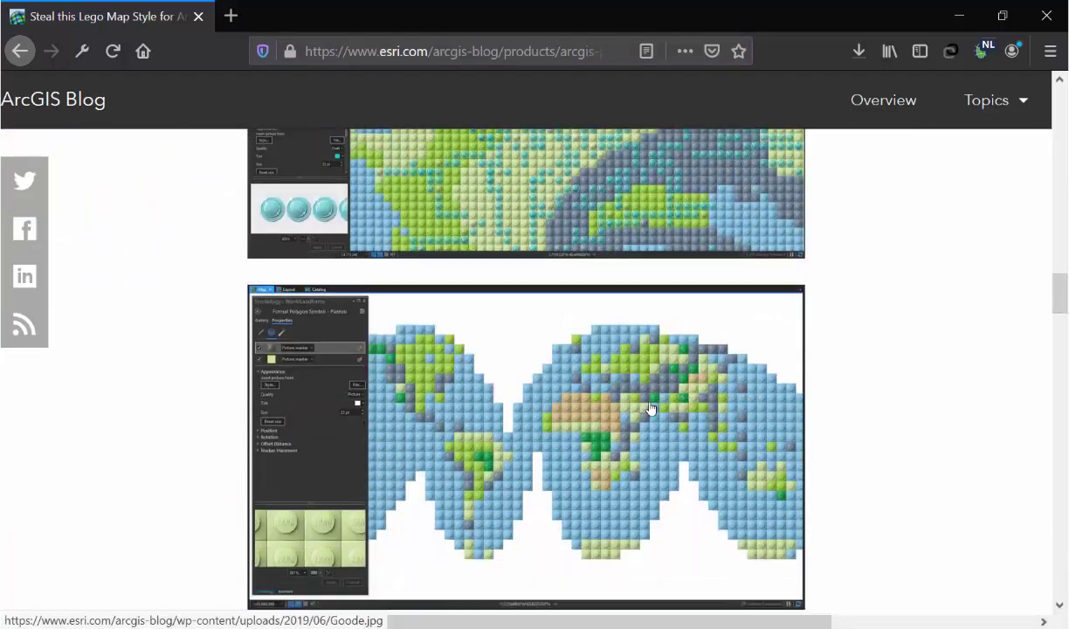
{"action": "scroll", "coordinate": [651, 408], "scroll_direction": "down", "scroll_amount": 2}
{"action": "scroll", "coordinate": [647, 405], "scroll_direction": "up", "scroll_amount": 10}
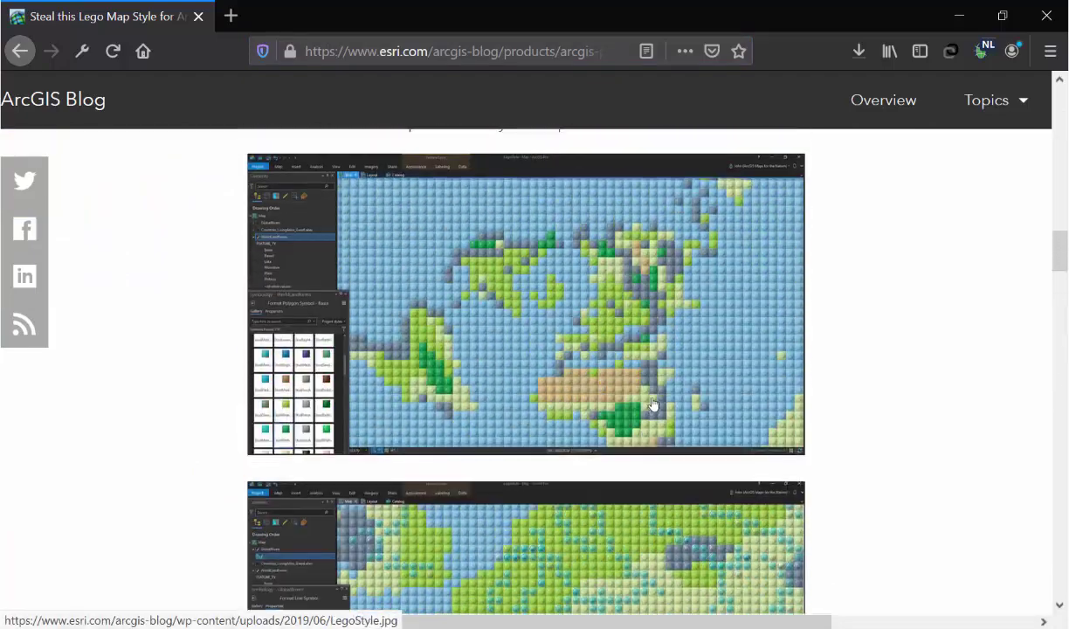
{"action": "scroll", "coordinate": [649, 406], "scroll_direction": "down", "scroll_amount": 12}
{"action": "scroll", "coordinate": [653, 399], "scroll_direction": "down", "scroll_amount": 3}
{"action": "scroll", "coordinate": [654, 399], "scroll_direction": "up", "scroll_amount": 8}
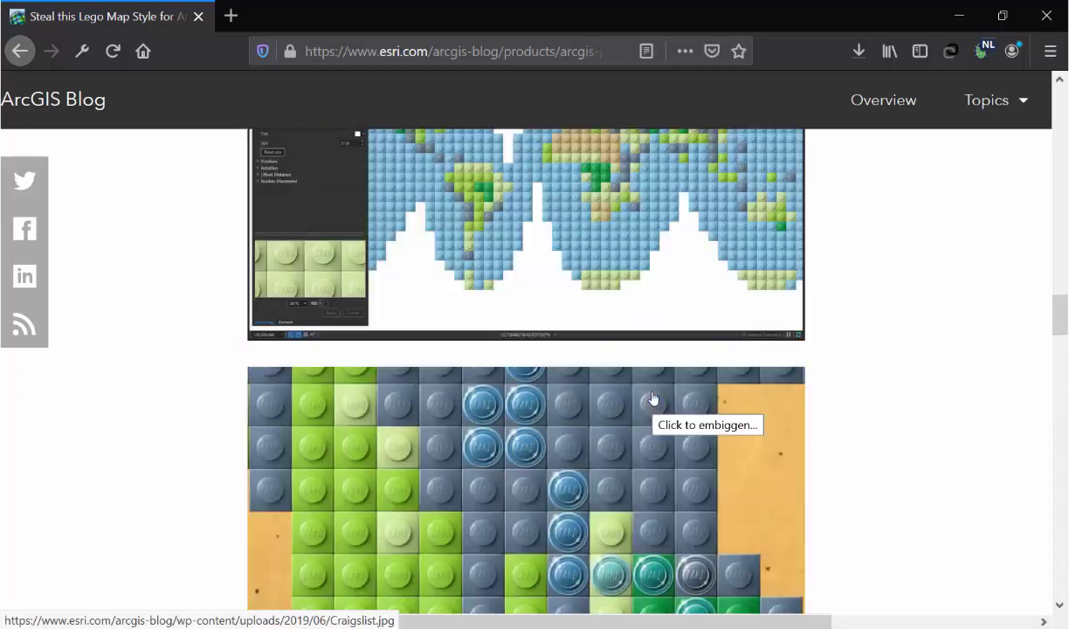
{"action": "scroll", "coordinate": [611, 376], "scroll_direction": "down", "scroll_amount": 4}
{"action": "scroll", "coordinate": [463, 307], "scroll_direction": "up", "scroll_amount": 9}
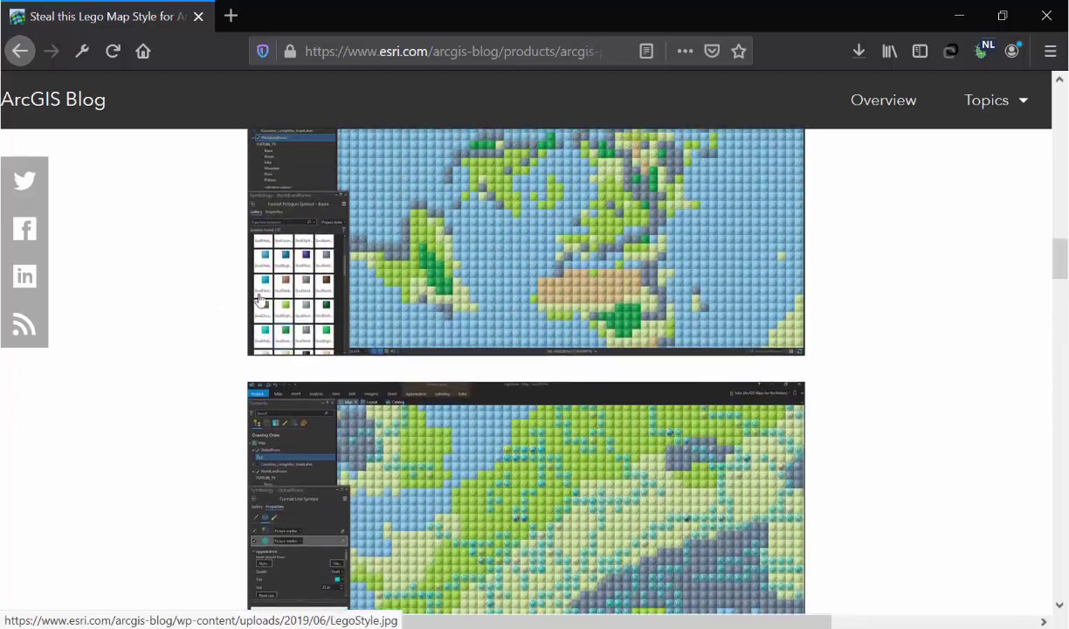
{"action": "scroll", "coordinate": [324, 316], "scroll_direction": "up", "scroll_amount": 2}
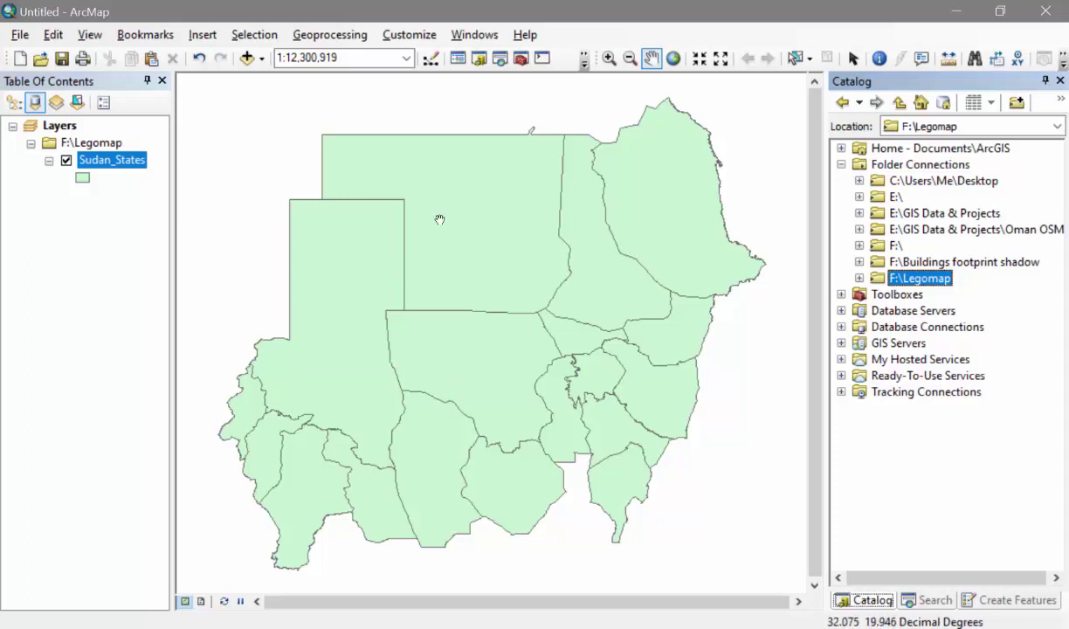
- Open the Create Fishnet tool from the Sampling toolset of the Data Management system toolbox
{"action": "double_click", "coordinate": [887, 296]}
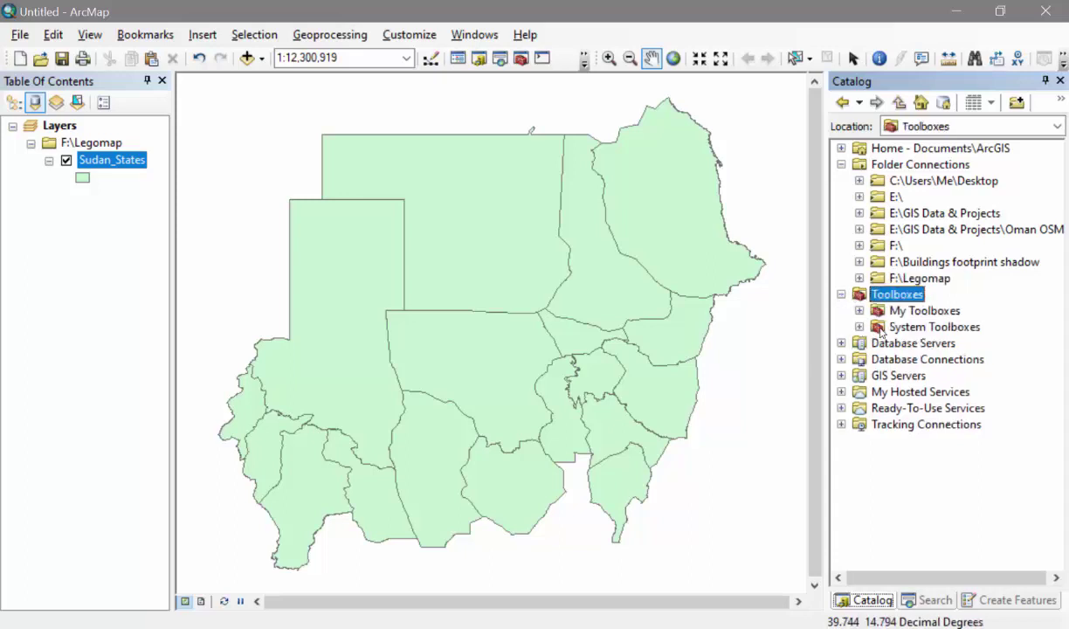
{"action": "double_click", "coordinate": [880, 329]}
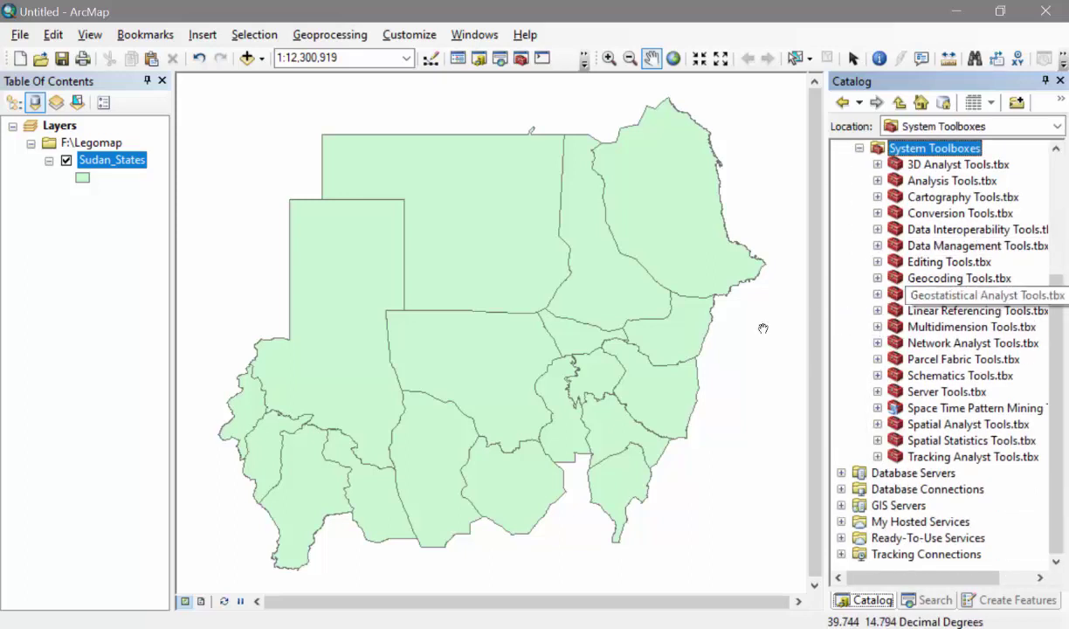
{"action": "left_click", "coordinate": [942, 245]}
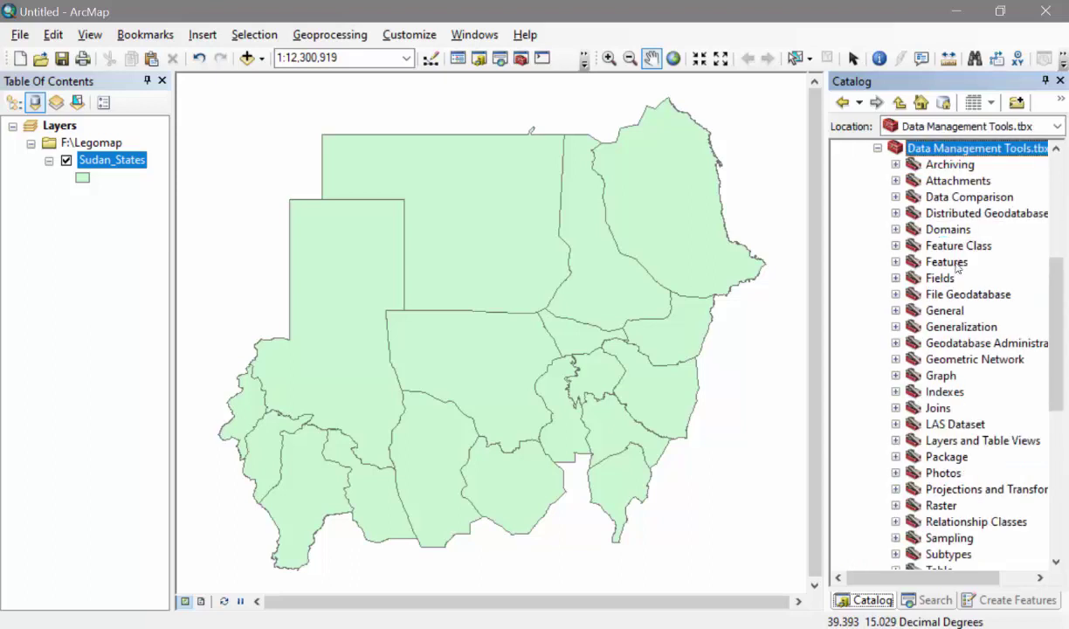
{"action": "scroll", "coordinate": [953, 262], "scroll_direction": "down", "scroll_amount": 3}
{"action": "left_click", "coordinate": [896, 391]}
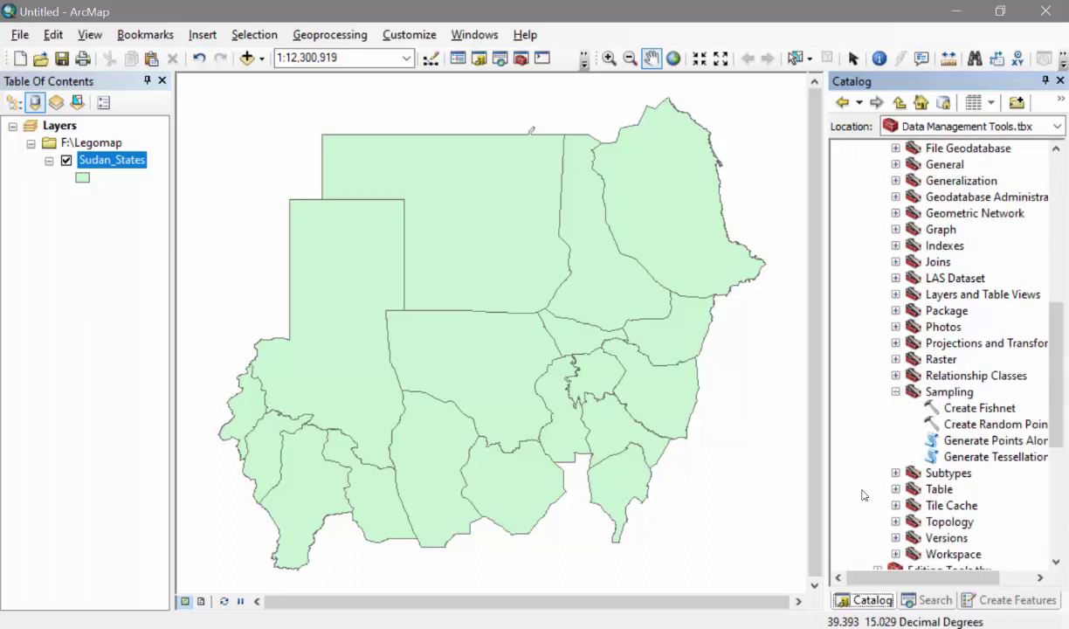
{"action": "left_click", "coordinate": [962, 410]}
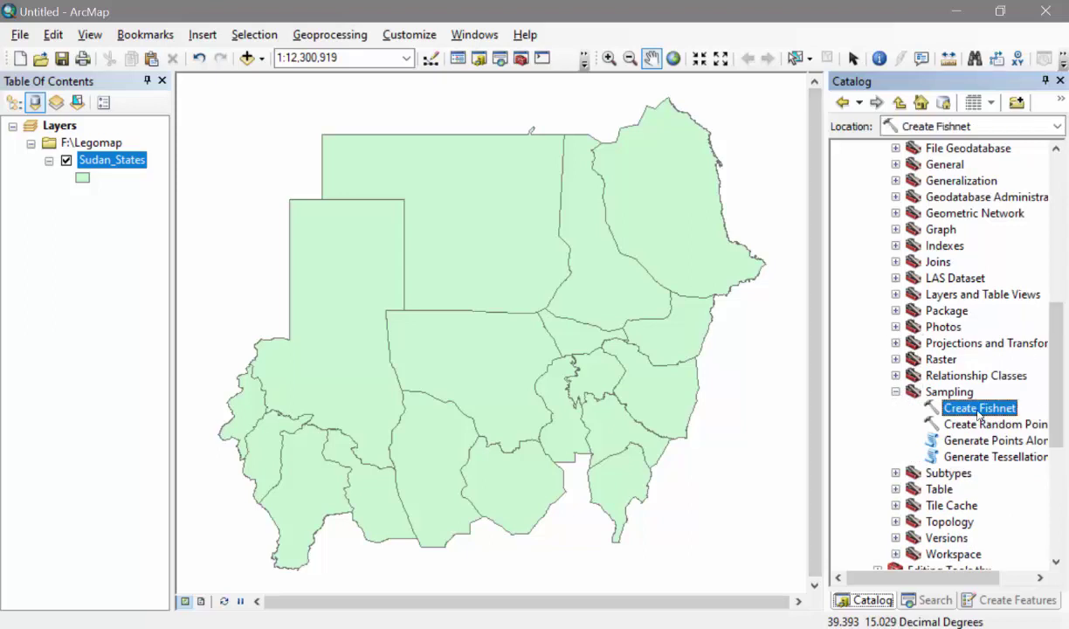
{"action": "double_click", "coordinate": [977, 408]}
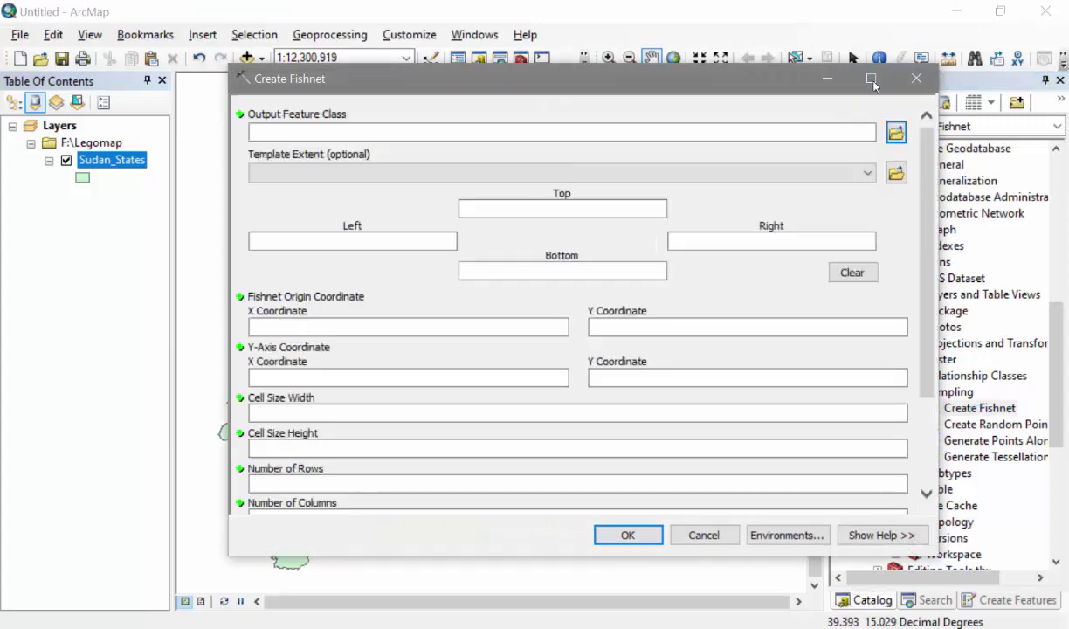
{"action": "left_click_drag", "start_coordinate": [775, 88], "coordinate": [569, 49]}
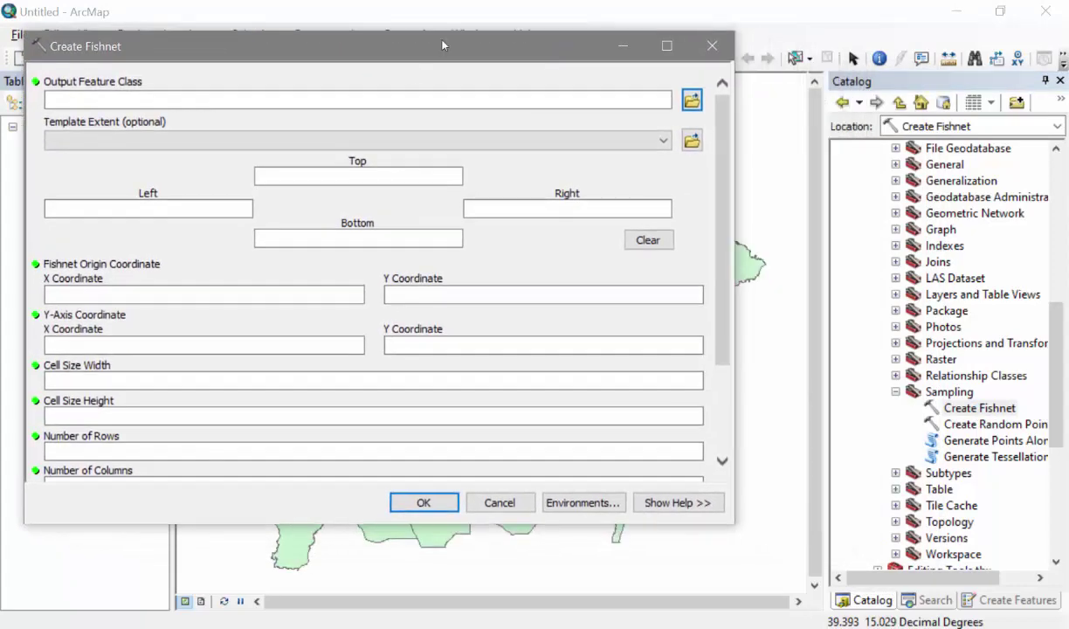
{"action": "left_click_drag", "start_coordinate": [422, 38], "coordinate": [160, 140]}
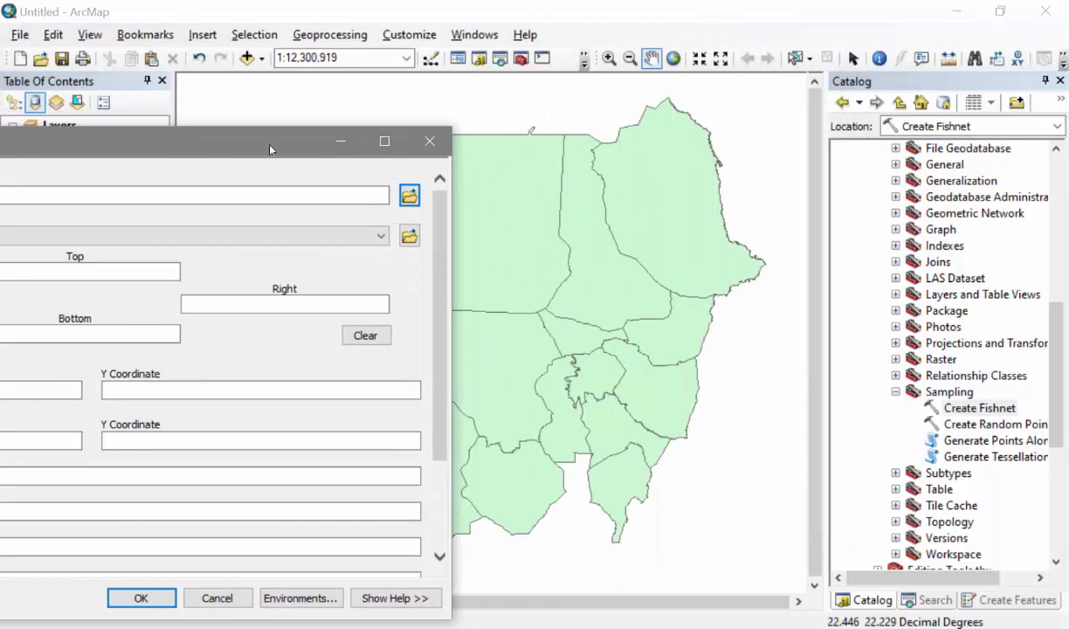
{"action": "left_click_drag", "start_coordinate": [260, 140], "coordinate": [546, 96]}
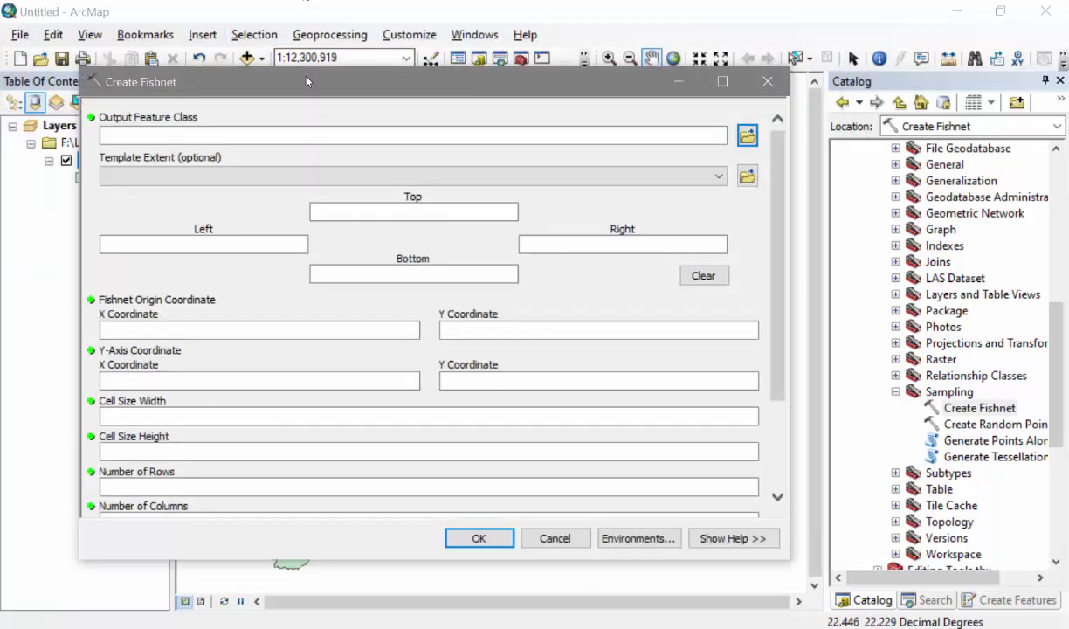
{"action": "left_click_drag", "start_coordinate": [306, 79], "coordinate": [316, 59]}
- Set the fishnet's output feature class to fishnetbla in Default.gdb
{"action": "left_click", "coordinate": [262, 112]}
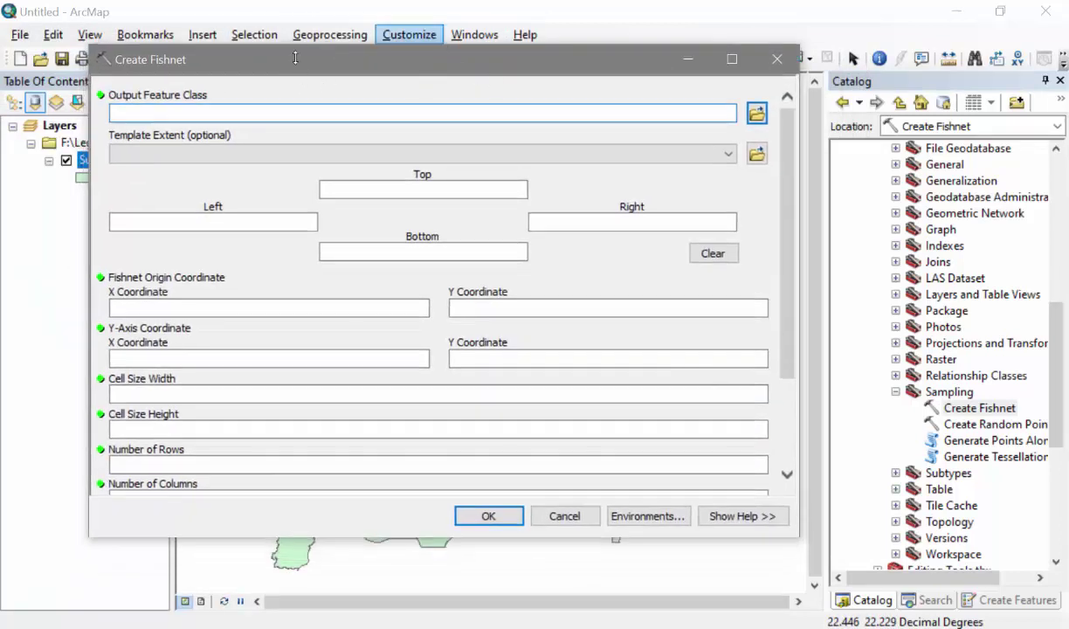
{"action": "left_click", "coordinate": [757, 115]}
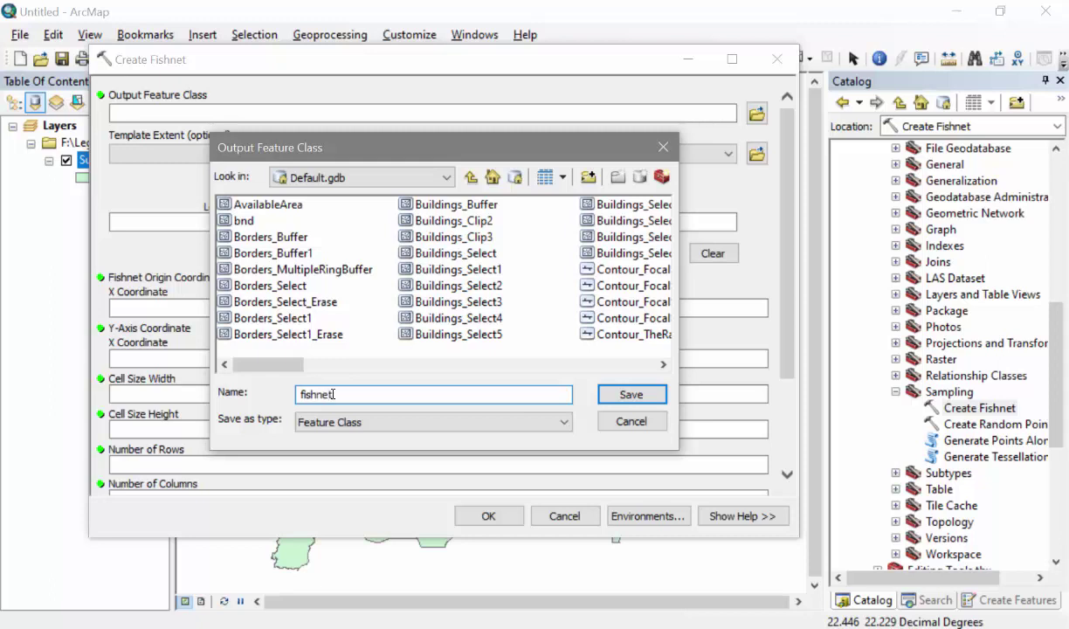
{"action": "key", "text": "Tab"}
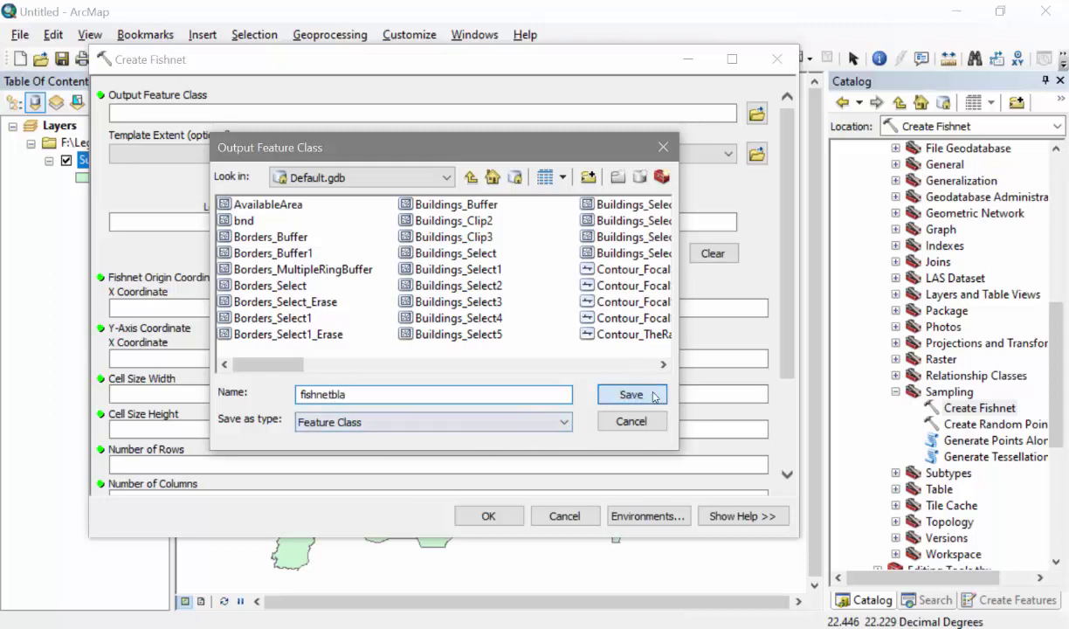
{"action": "left_click", "coordinate": [640, 393]}
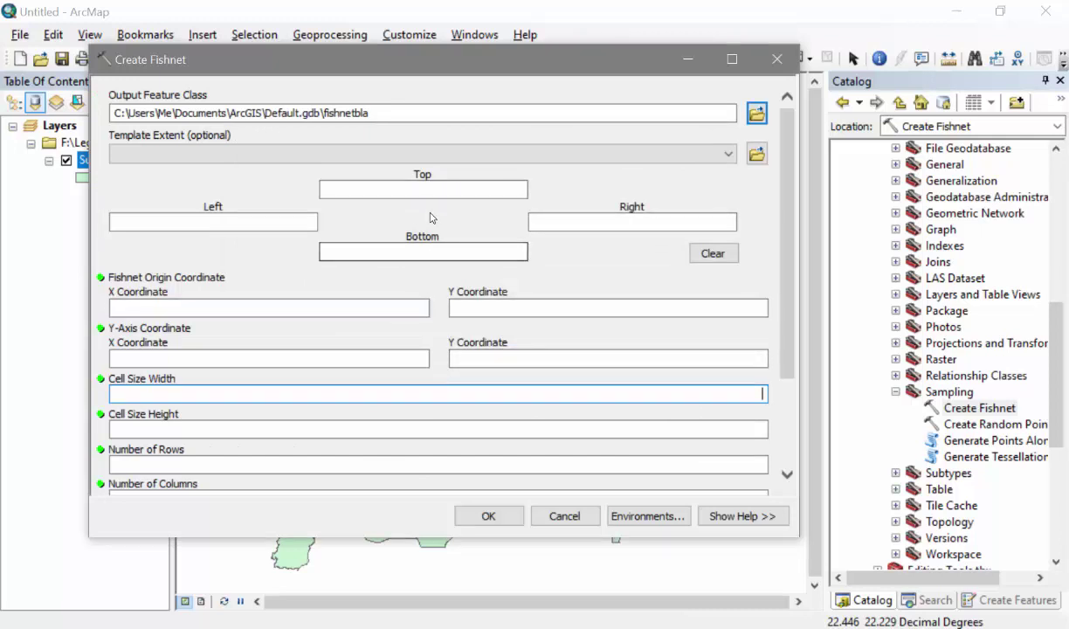
- Set the fishnet's template extent to match the Sudan_States layer
{"action": "left_click", "coordinate": [481, 187]}
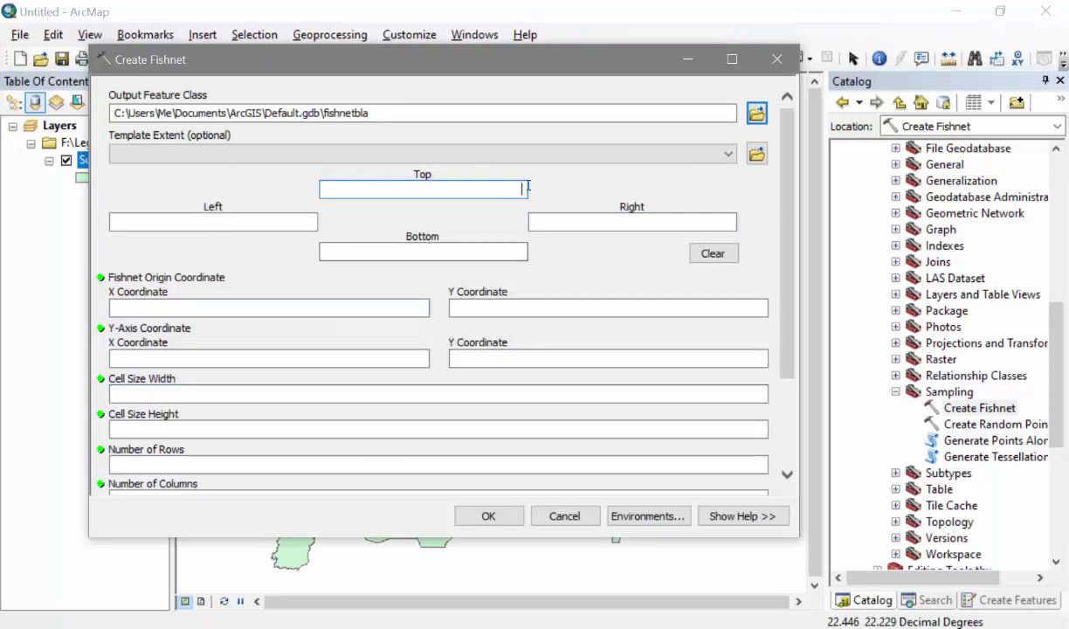
{"action": "left_click", "coordinate": [400, 155]}
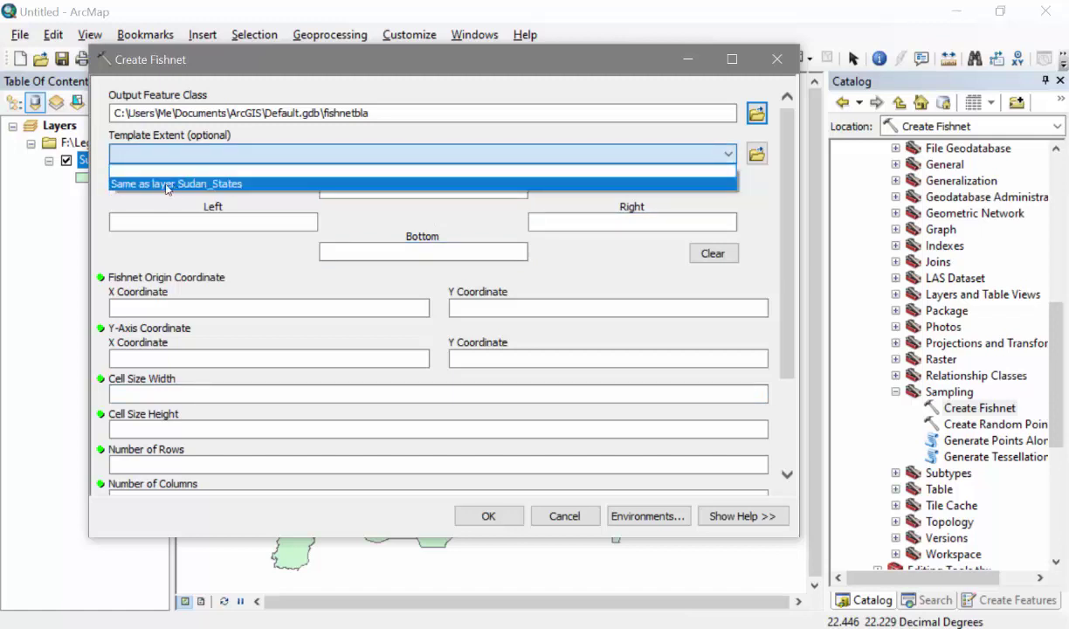
{"action": "left_click", "coordinate": [225, 189]}
{"action": "left_click_drag", "start_coordinate": [499, 64], "coordinate": [617, 58]}
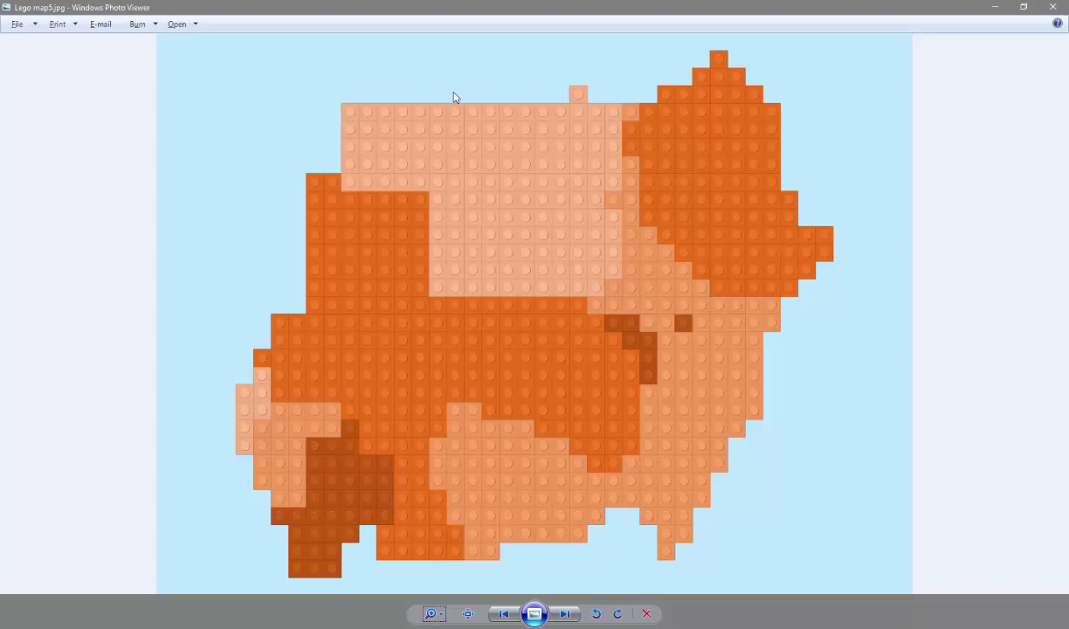
- Switch to Windows Photo Viewer and examine the individual brick cells in Lego map5.jpg
{"action": "scroll", "coordinate": [454, 94], "scroll_direction": "up", "scroll_amount": 4}
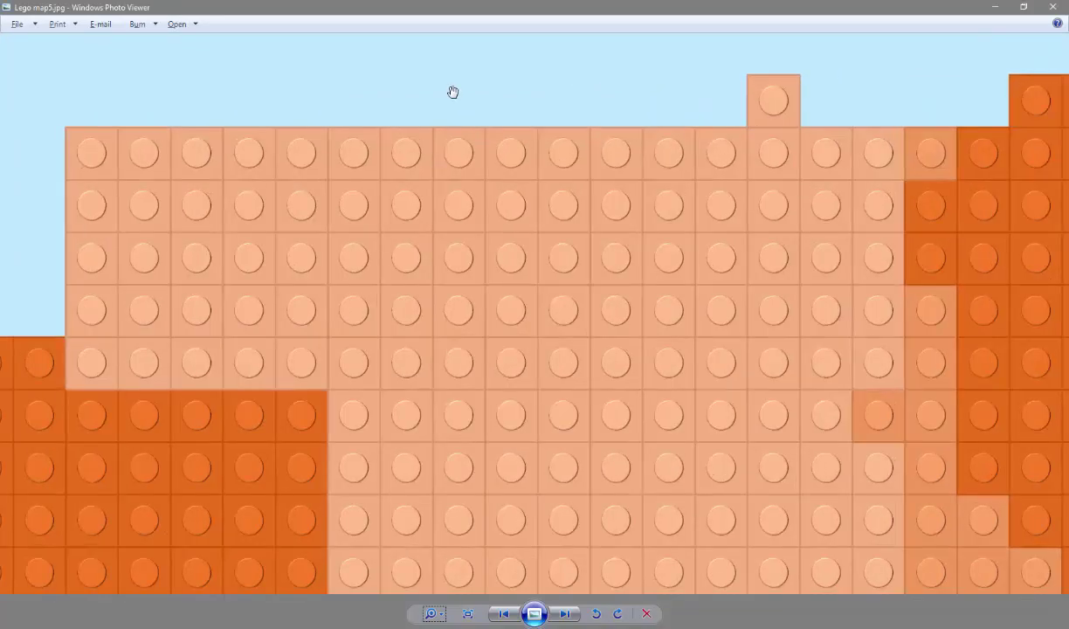
{"action": "scroll", "coordinate": [453, 93], "scroll_direction": "up", "scroll_amount": 5}
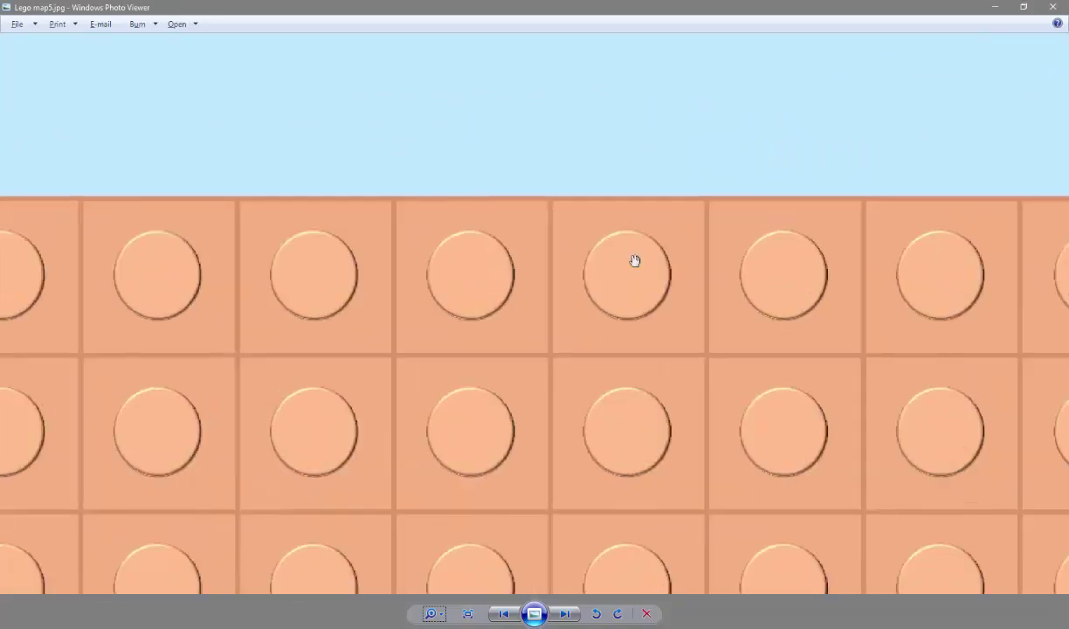
{"action": "scroll", "coordinate": [431, 223], "scroll_direction": "down", "scroll_amount": 8}
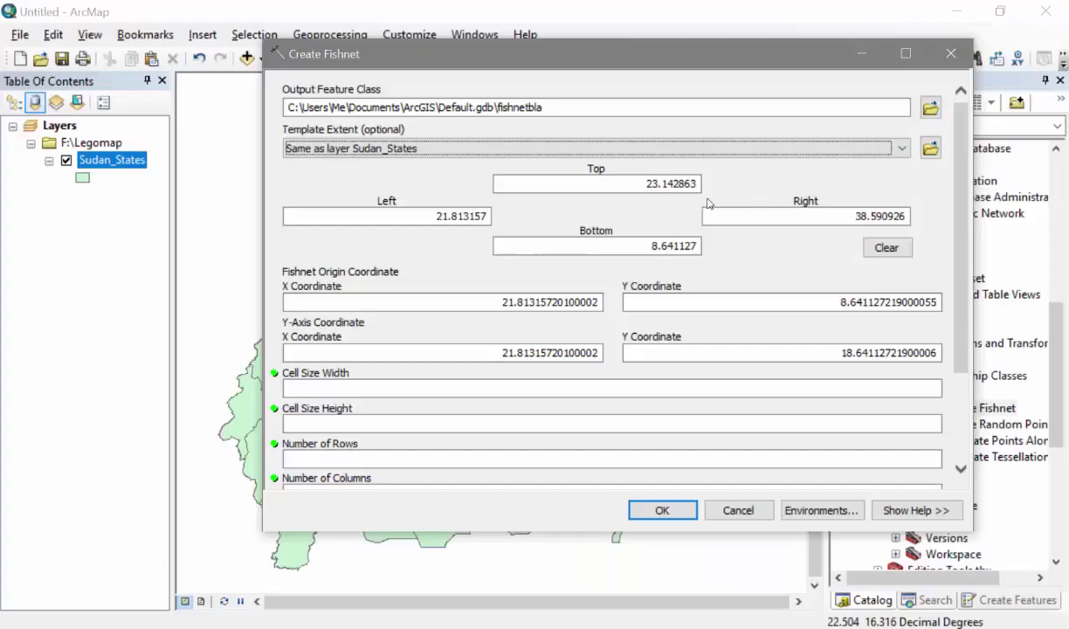
- Set both the cell size width and the cell size height of the fishnet to 0.5
{"action": "scroll", "coordinate": [429, 290], "scroll_direction": "down", "scroll_amount": 3}
{"action": "left_click", "coordinate": [437, 263]}
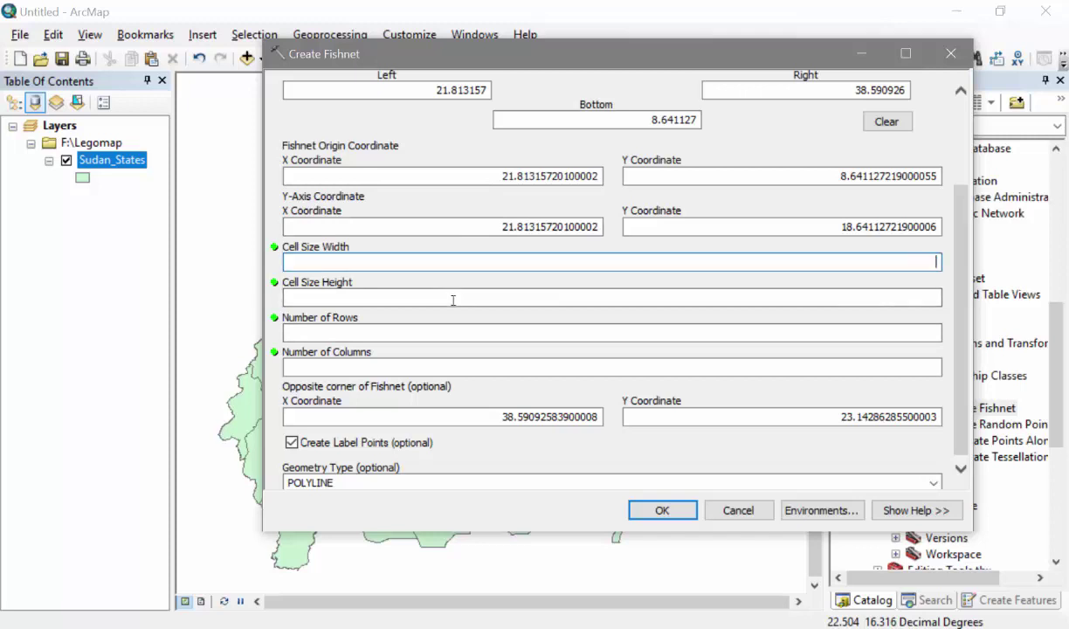
{"action": "left_click", "coordinate": [453, 298]}
{"action": "left_click", "coordinate": [434, 331]}
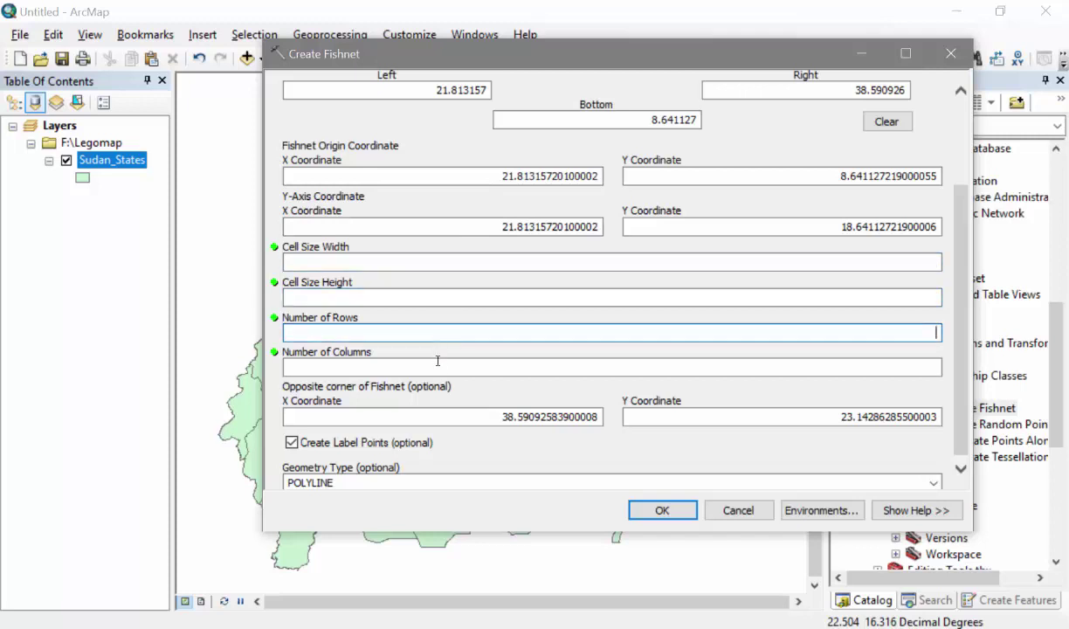
{"action": "left_click", "coordinate": [615, 265]}
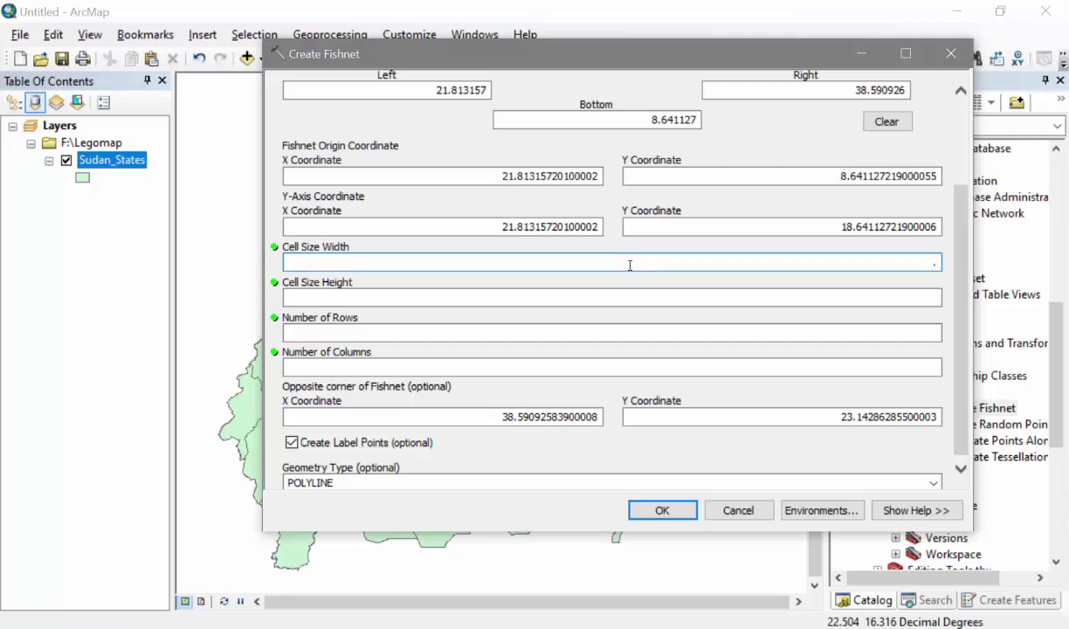
{"action": "key", "text": "Tab"}
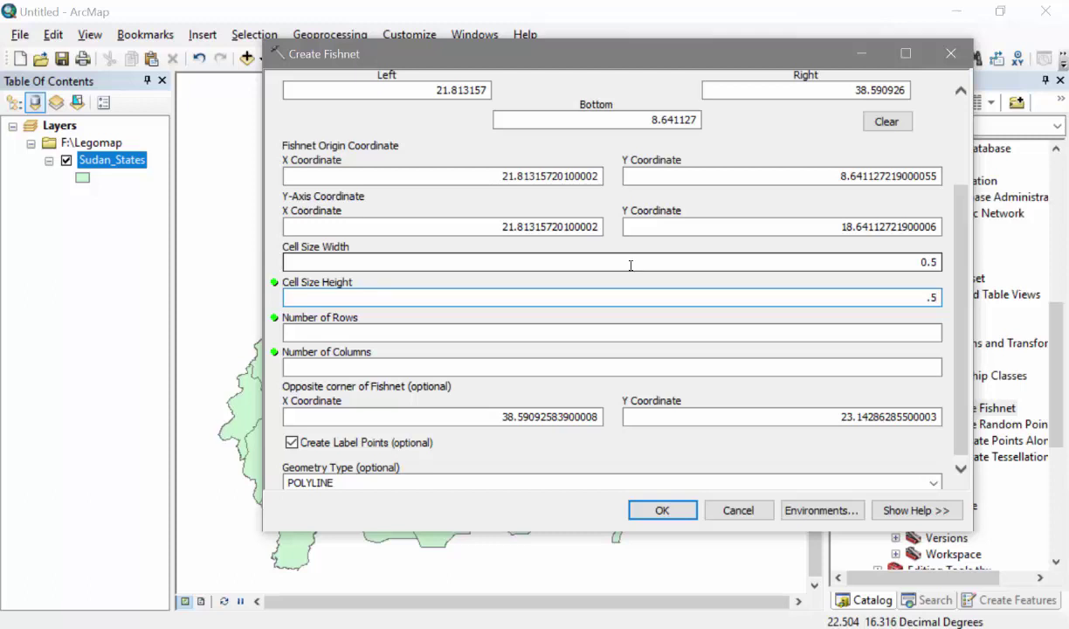
{"action": "left_click", "coordinate": [639, 260]}
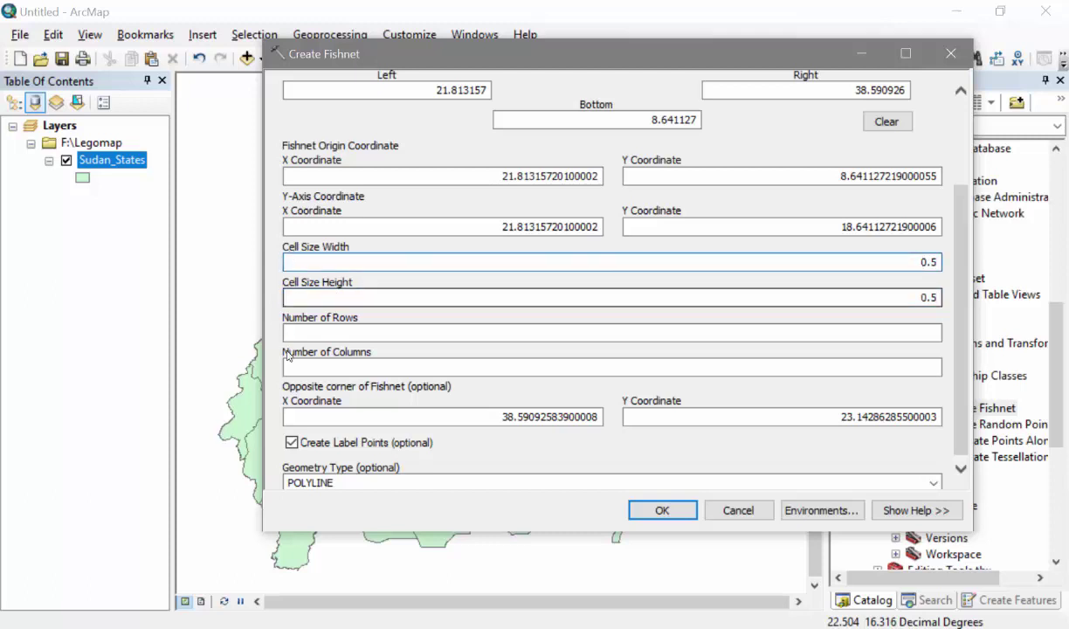
{"action": "double_click", "coordinate": [923, 261]}
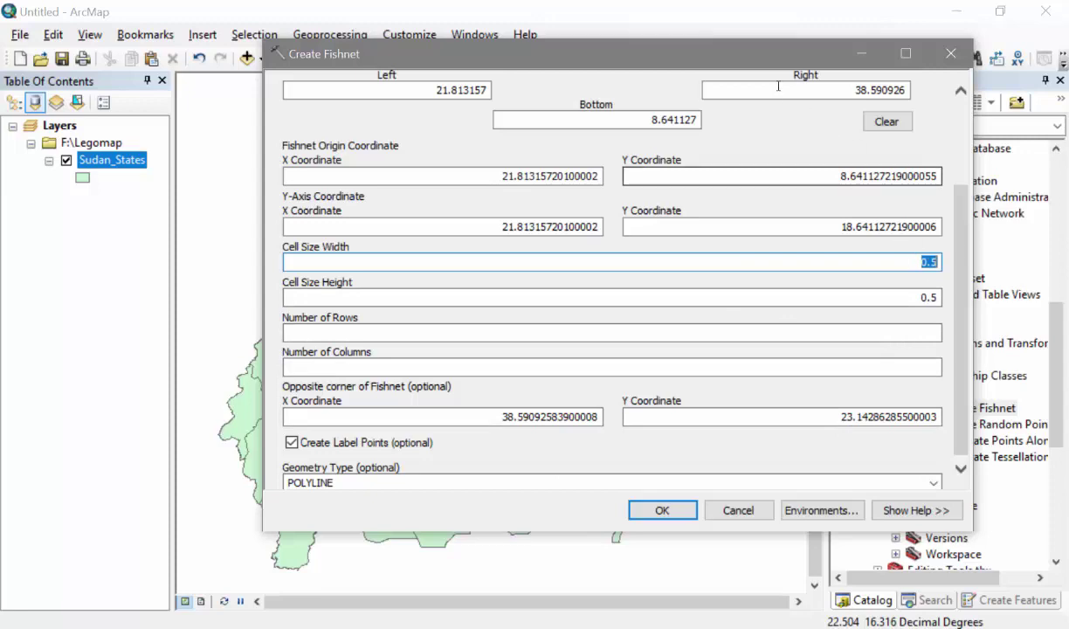
- Set the fishnet's geometry type to POLYGON
{"action": "left_click_drag", "start_coordinate": [749, 62], "coordinate": [563, 24]}
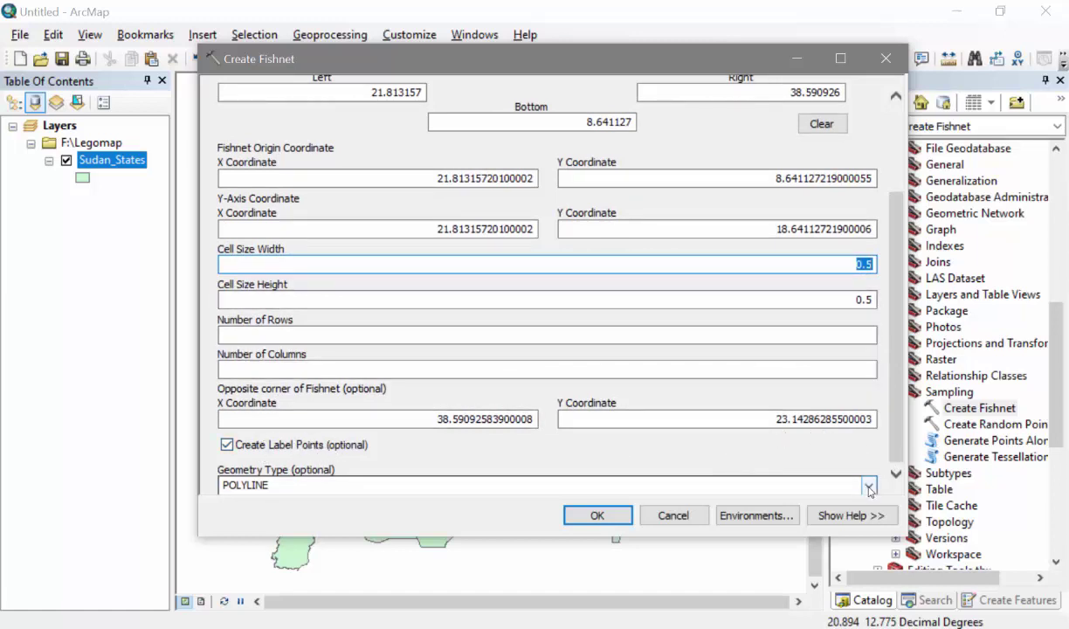
{"action": "left_click", "coordinate": [249, 485]}
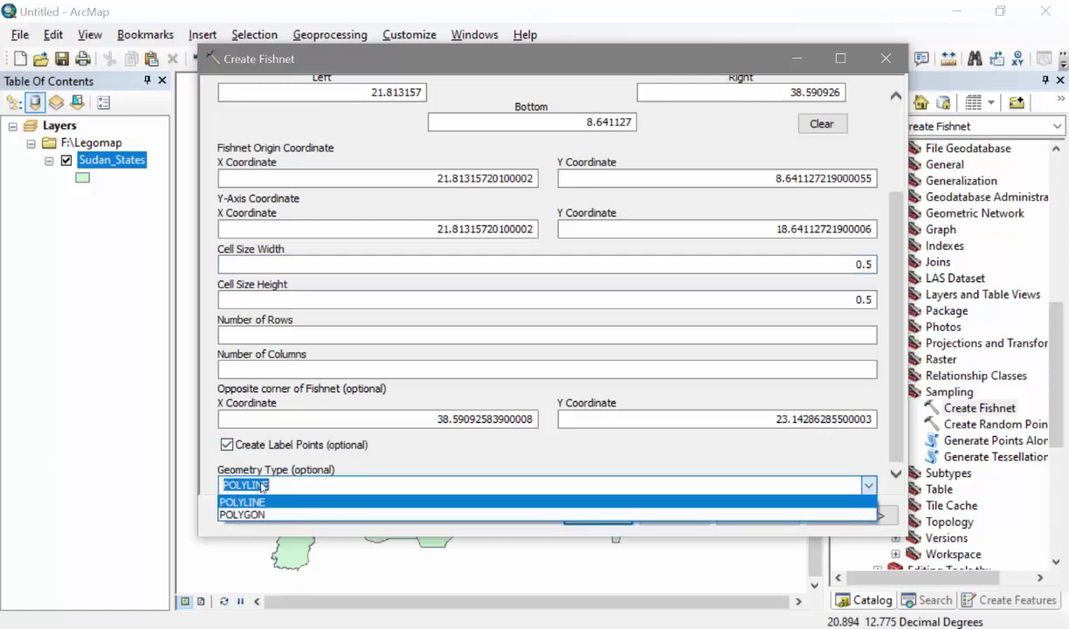
{"action": "left_click", "coordinate": [252, 515]}
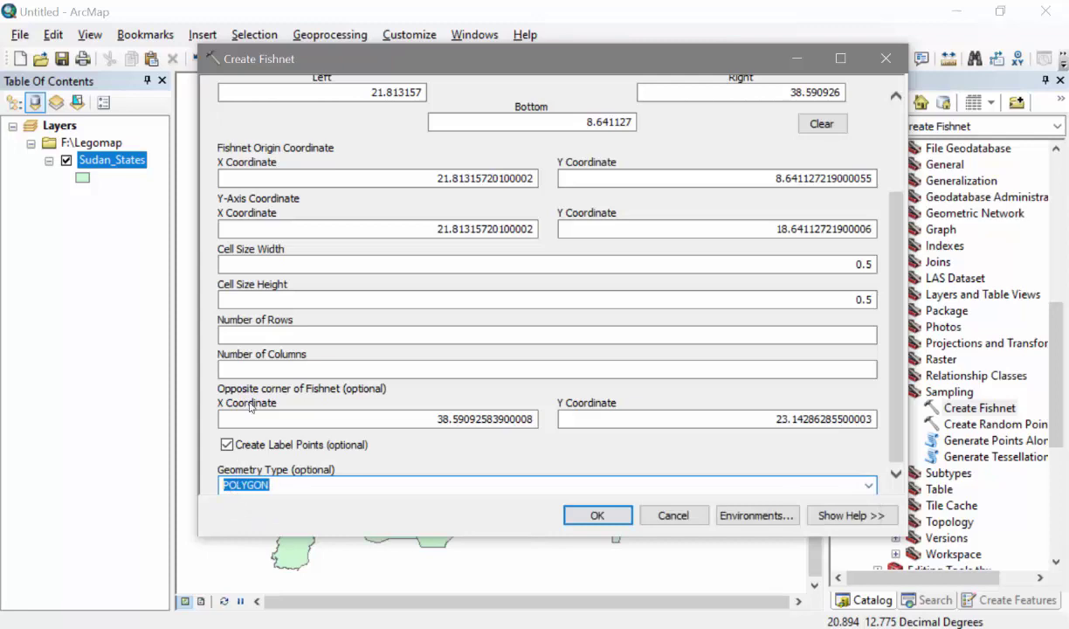
- Generate the polygon fishnet with the configured settings and hide its label-point layer fishnetbla_label
{"action": "left_click", "coordinate": [594, 516]}
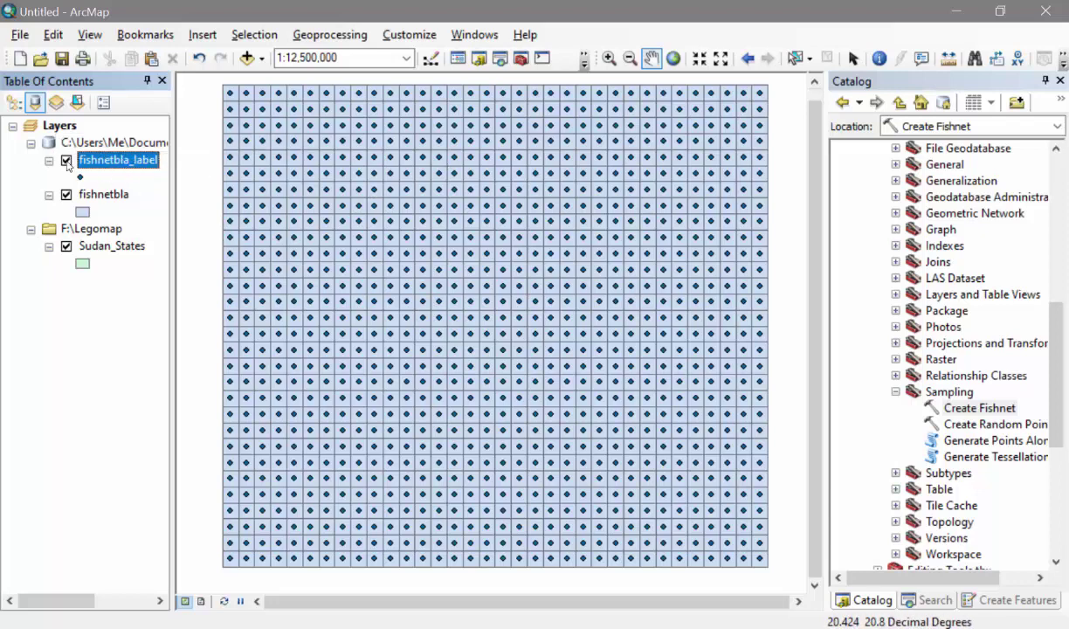
{"action": "left_click", "coordinate": [67, 162]}
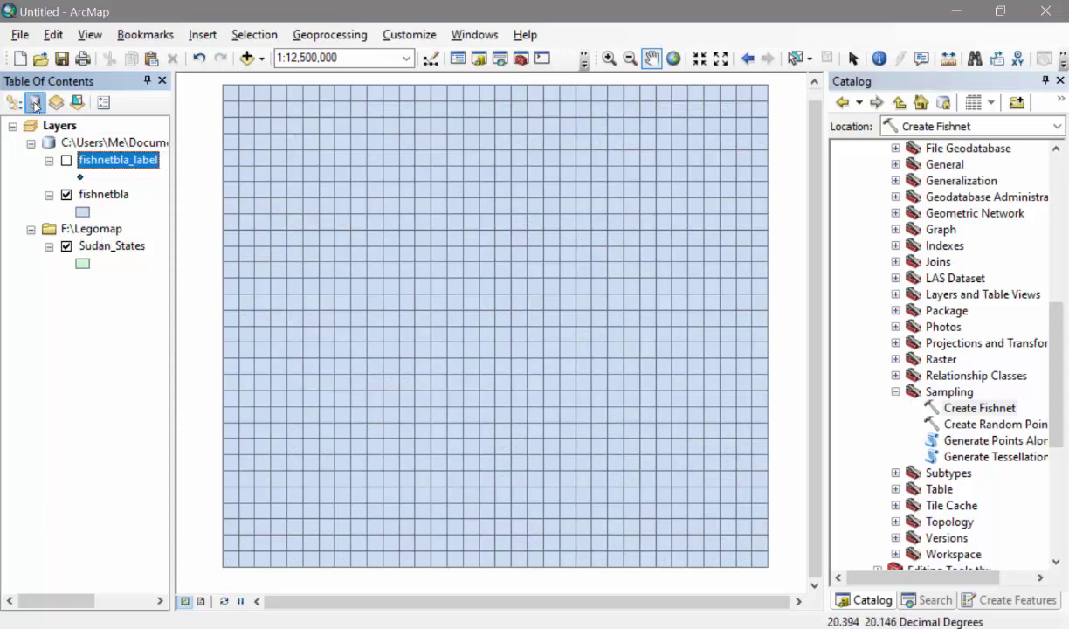
- List the layers by drawing order and move Sudan_States above both fishnet layers
{"action": "left_click", "coordinate": [14, 102]}
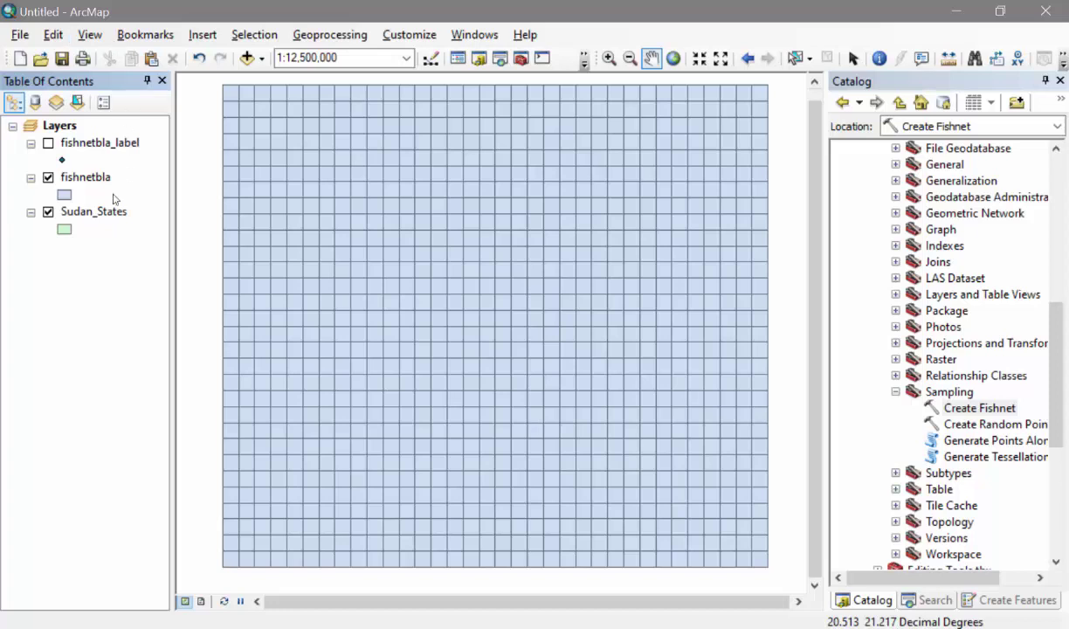
{"action": "left_click_drag", "start_coordinate": [102, 160], "coordinate": [108, 132]}
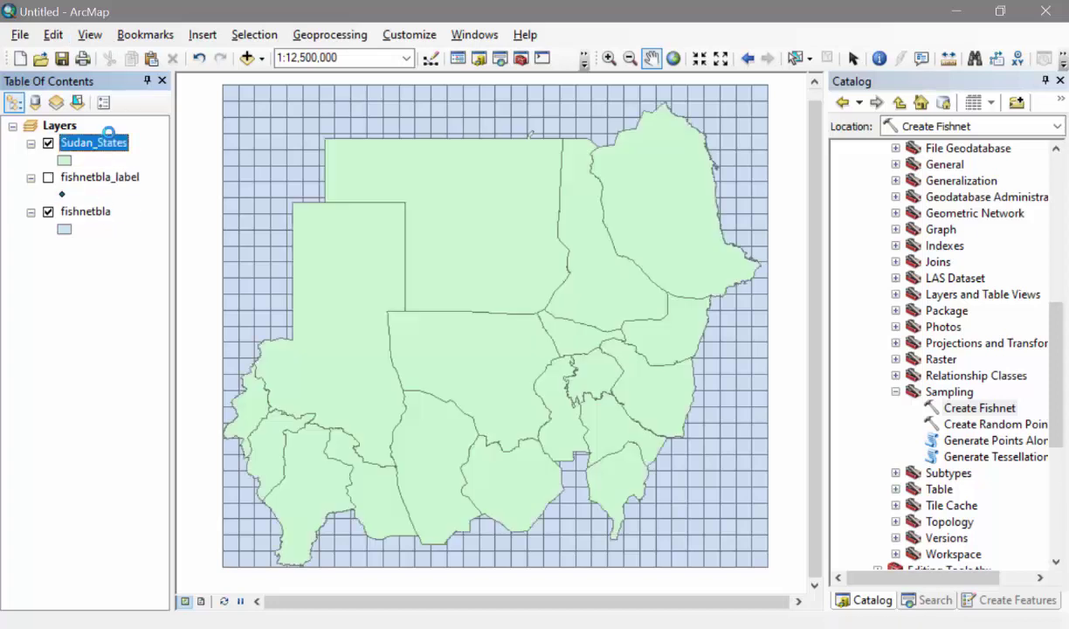
{"action": "left_click", "coordinate": [108, 248]}
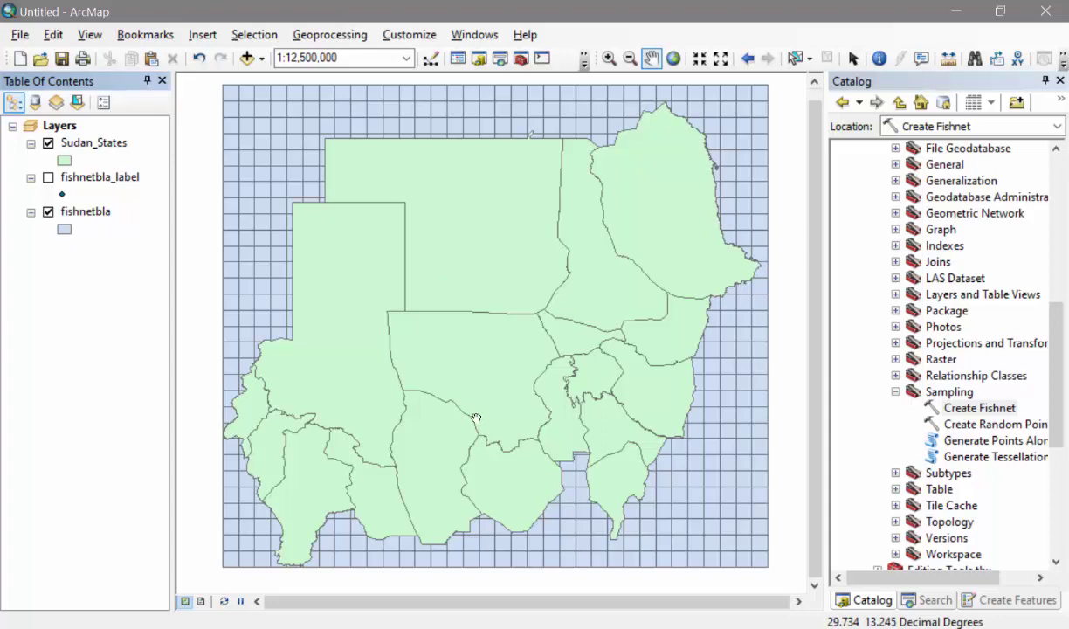
- Start a Select By Location query with fishnetbla as the only target layer
{"action": "left_click", "coordinate": [267, 37]}
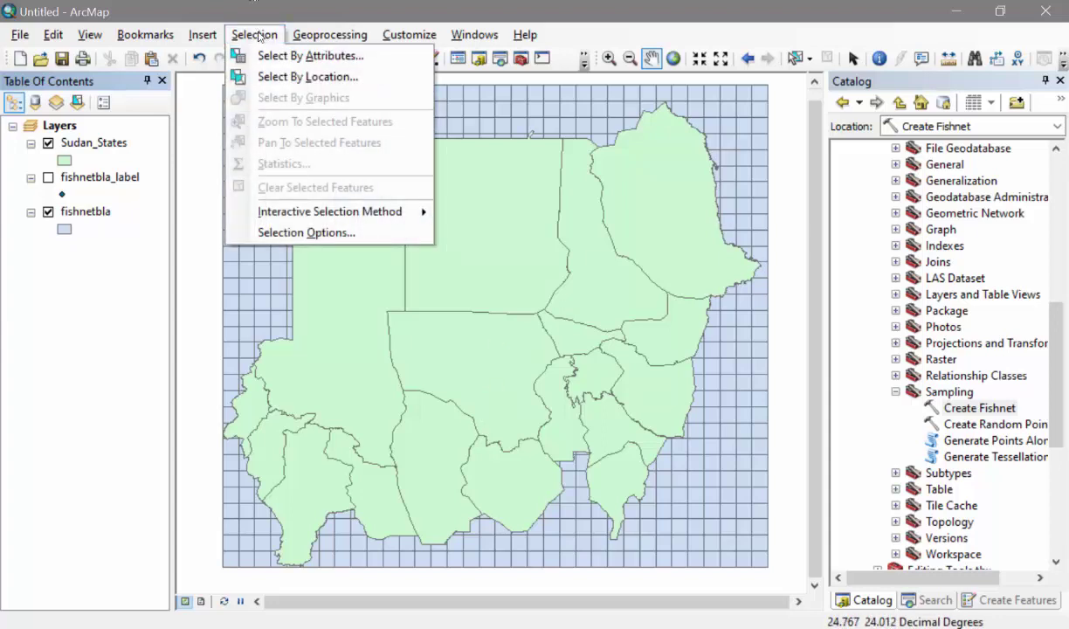
{"action": "left_click", "coordinate": [308, 77]}
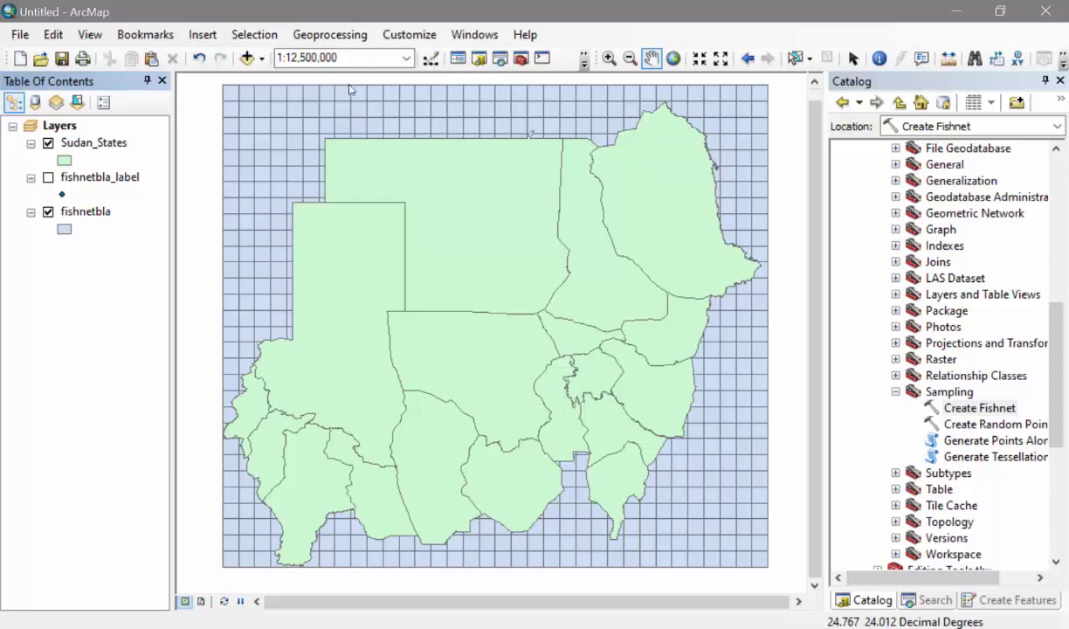
{"action": "left_click_drag", "start_coordinate": [262, 40], "coordinate": [747, 62]}
{"action": "left_click", "coordinate": [93, 215]}
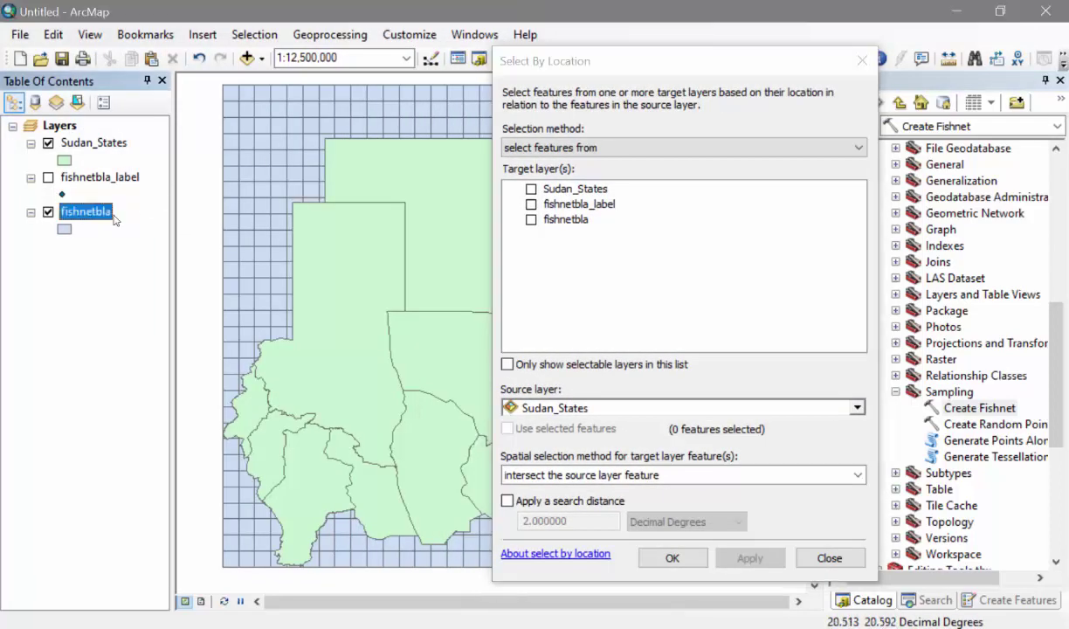
{"action": "left_click", "coordinate": [531, 220]}
{"action": "left_click_drag", "start_coordinate": [591, 69], "coordinate": [599, 46]}
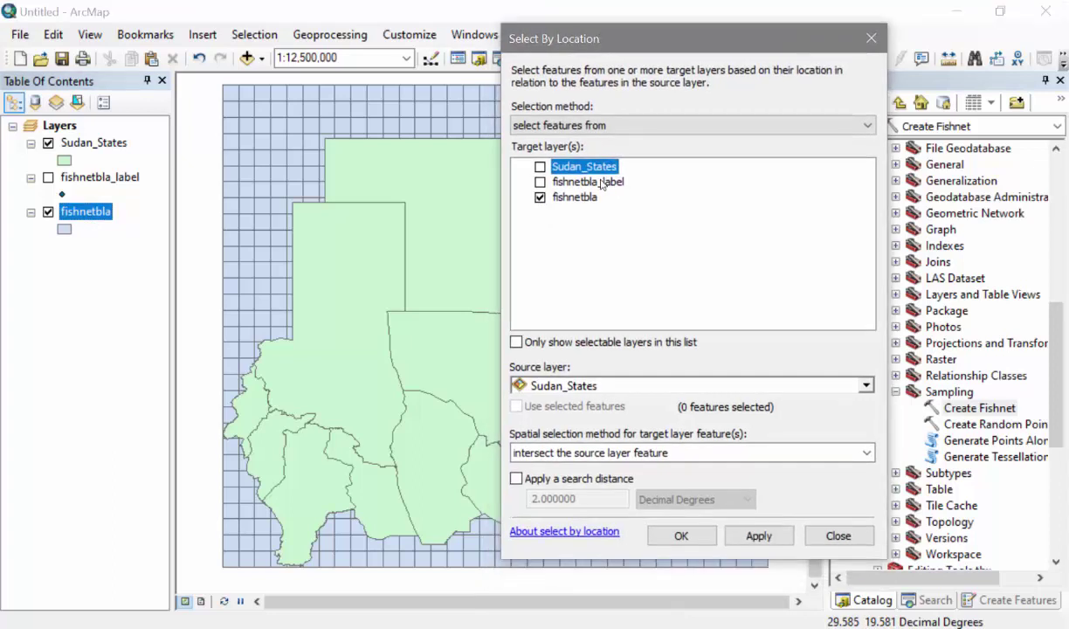
- Select the fishnetbla cells that intersect the source layer Sudan_States
{"action": "left_click", "coordinate": [564, 453]}
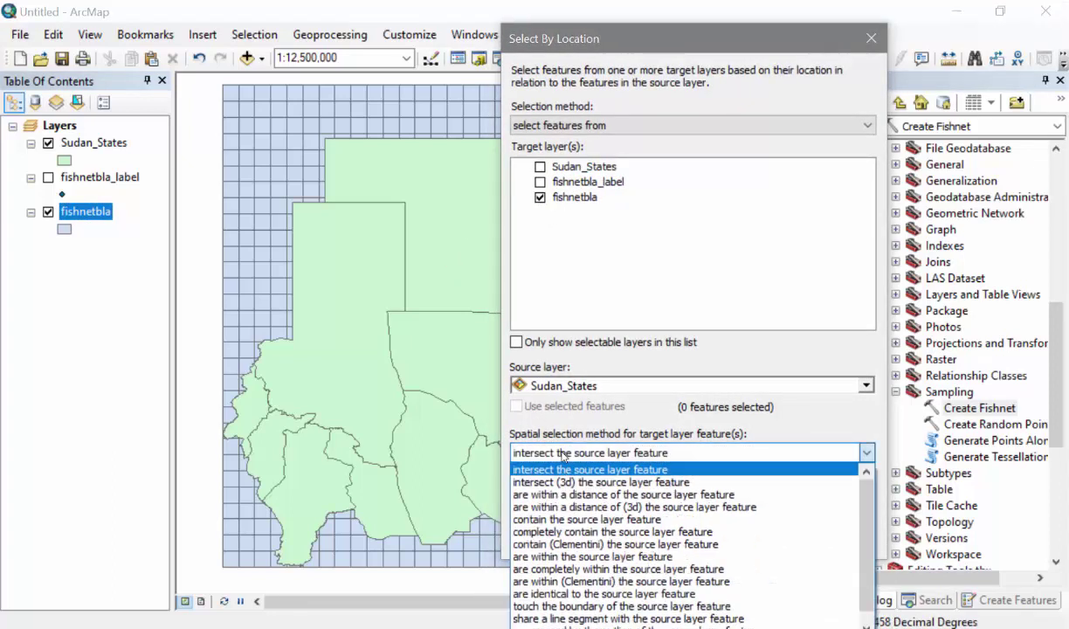
{"action": "left_click", "coordinate": [564, 456]}
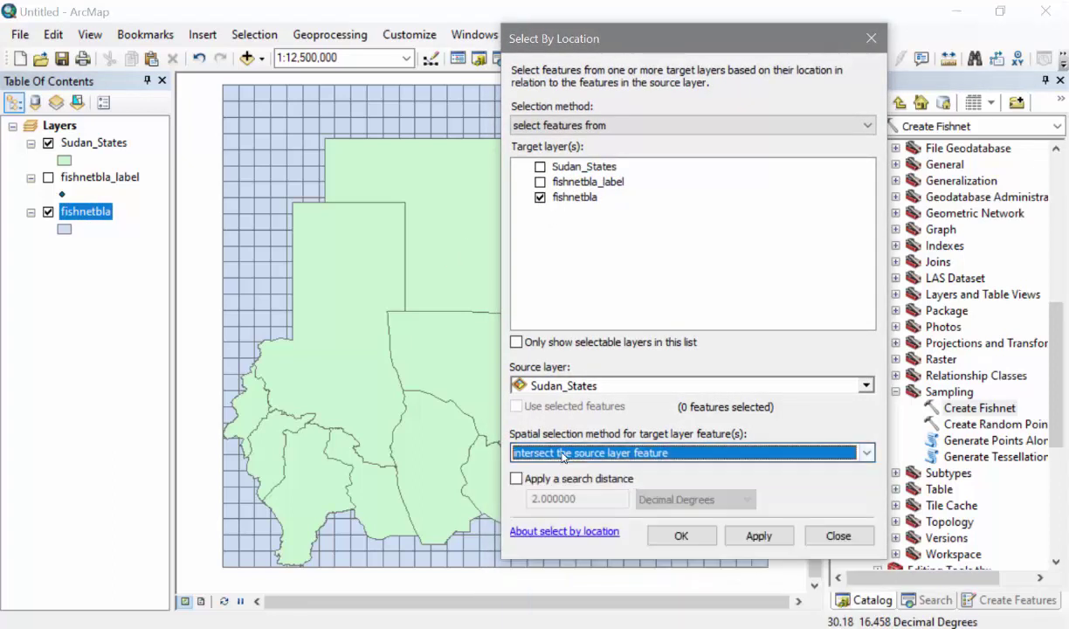
{"action": "left_click", "coordinate": [627, 458]}
{"action": "left_click", "coordinate": [627, 458]}
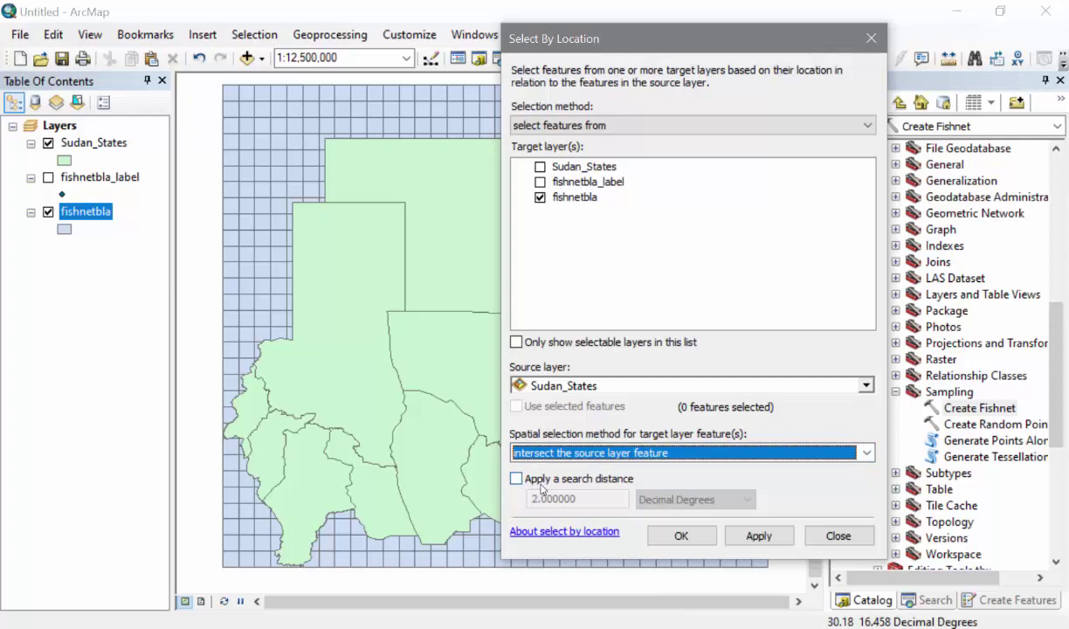
{"action": "left_click", "coordinate": [669, 387]}
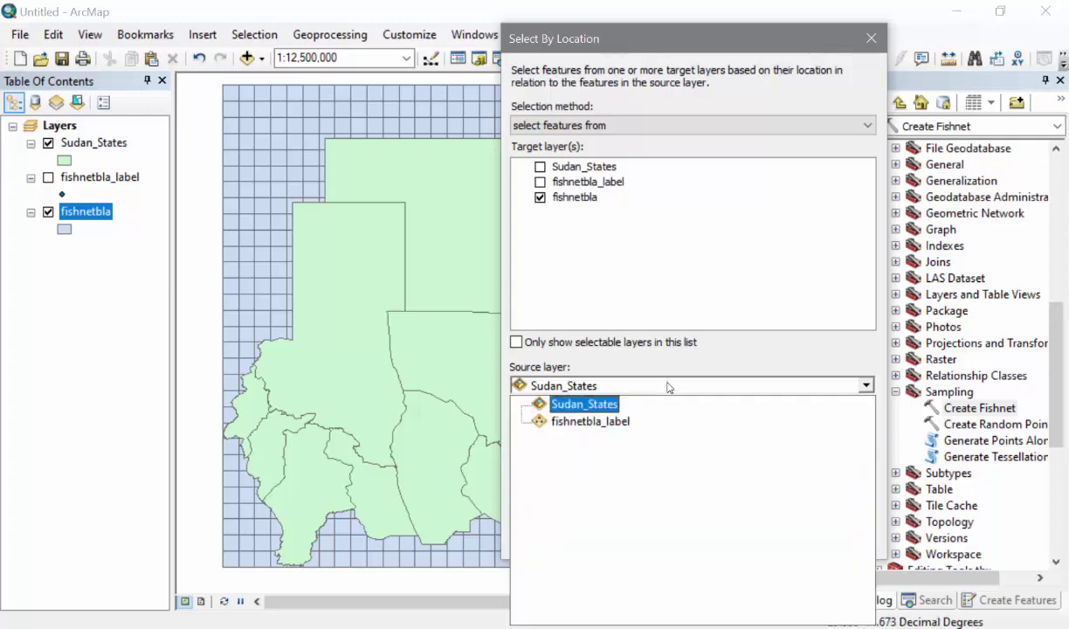
{"action": "left_click", "coordinate": [540, 405]}
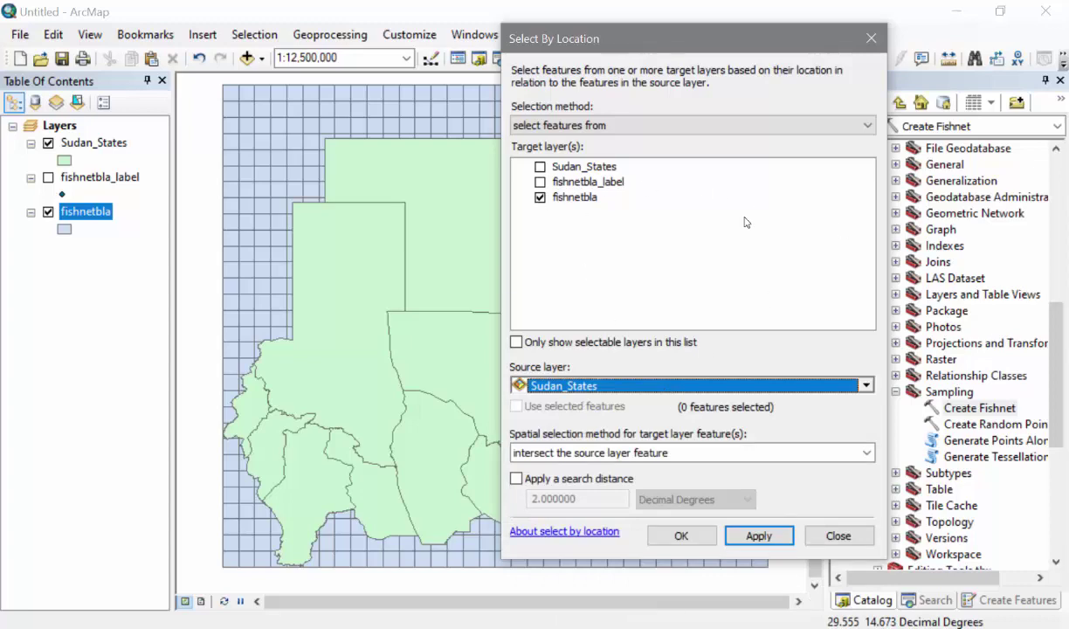
{"action": "left_click", "coordinate": [705, 536]}
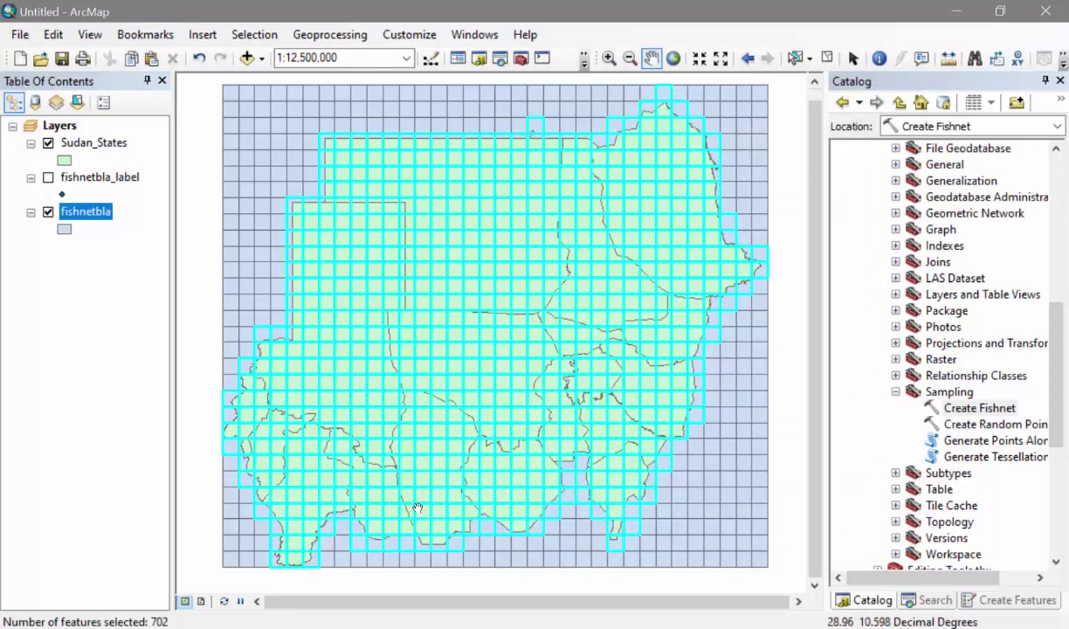
{"action": "right_click", "coordinate": [104, 211]}
{"action": "mouse_move", "coordinate": [346, 535]}
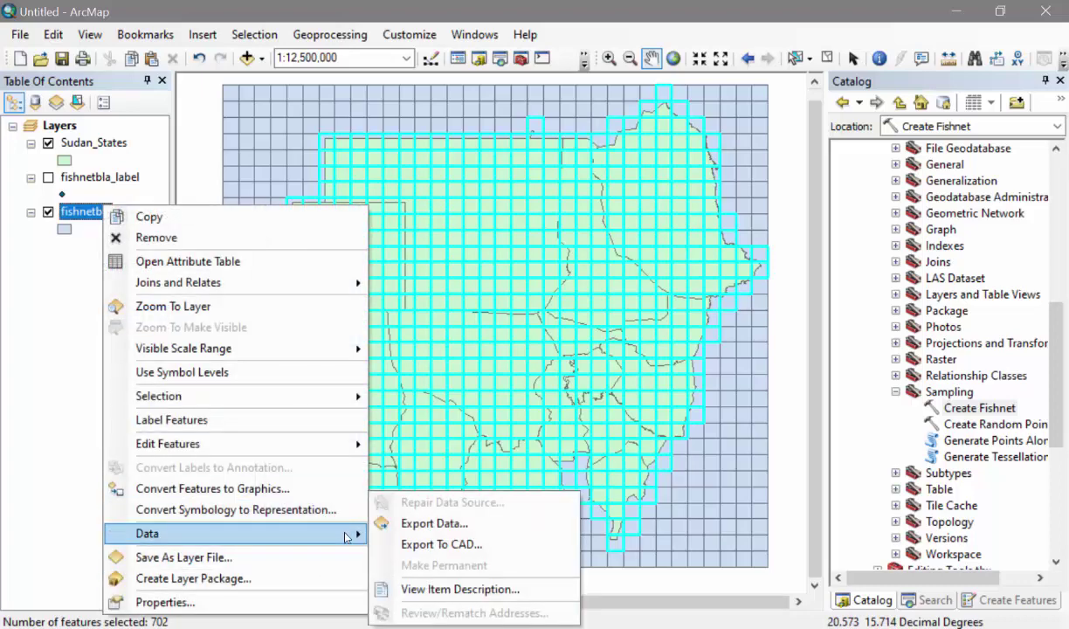
{"action": "left_click", "coordinate": [43, 323]}
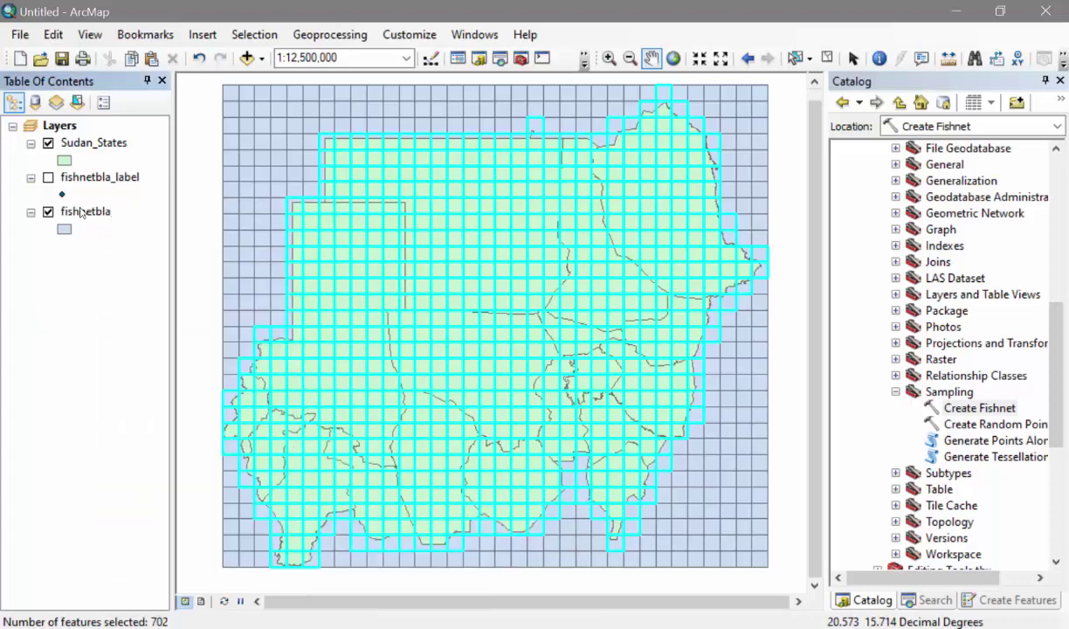
- Examine the attribute fields of Sudan_States and fishnetbla in their attribute tables, then close the tables
{"action": "right_click", "coordinate": [88, 144]}
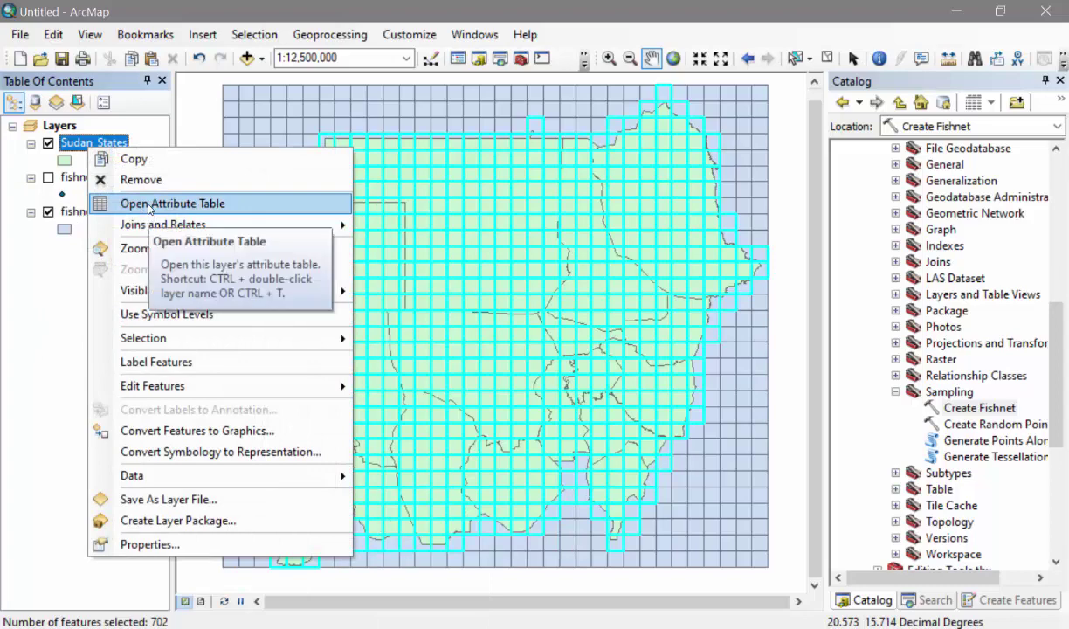
{"action": "left_click", "coordinate": [150, 203]}
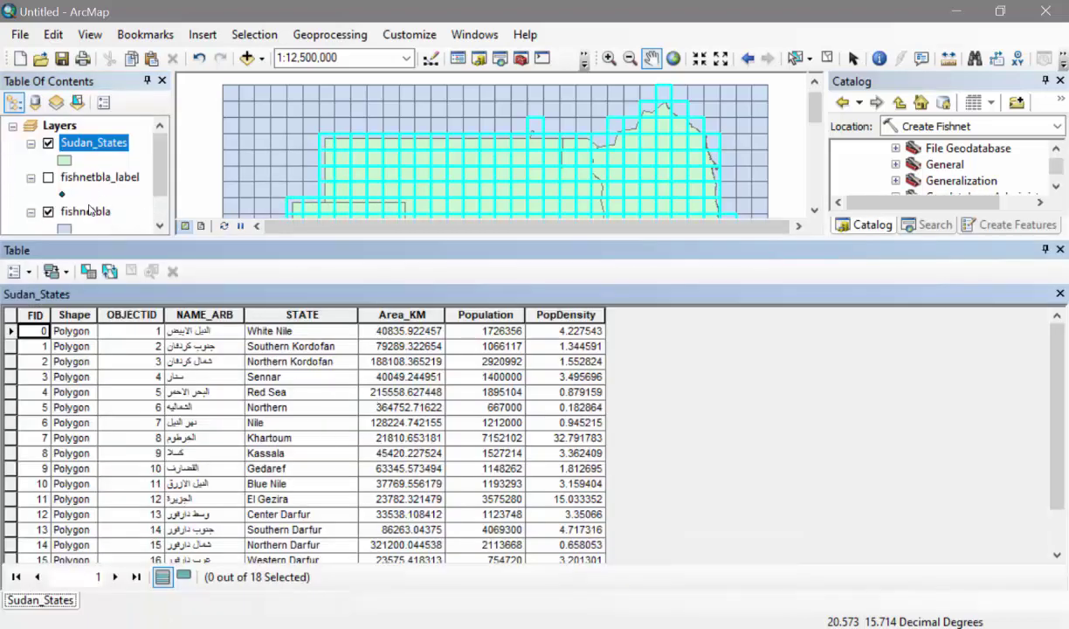
{"action": "right_click", "coordinate": [86, 211]}
{"action": "left_click", "coordinate": [139, 269]}
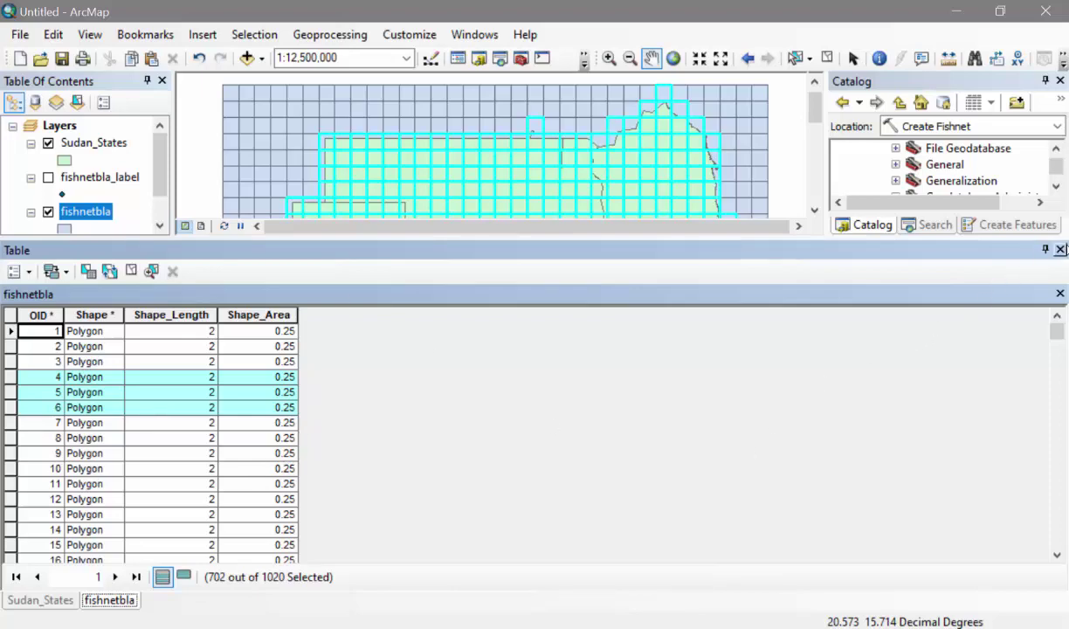
{"action": "left_click", "coordinate": [1061, 250]}
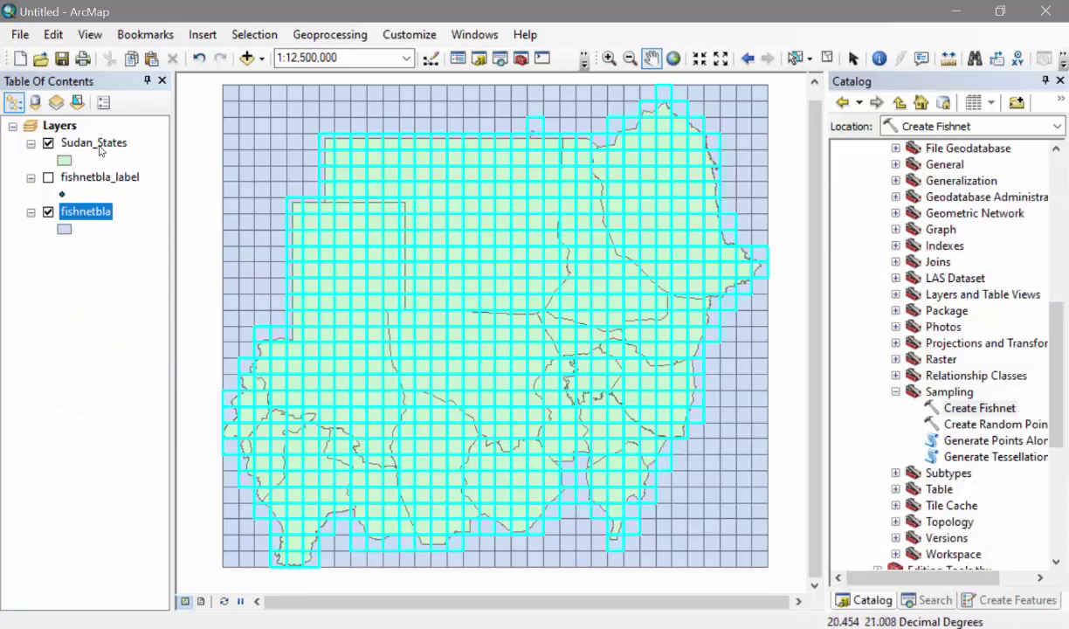
- Start a Spatial Join from the Analysis Tools' Overlay toolset with fishnetbla as target features and Sudan_States as join features
{"action": "scroll", "coordinate": [926, 324], "scroll_direction": "up", "scroll_amount": 9}
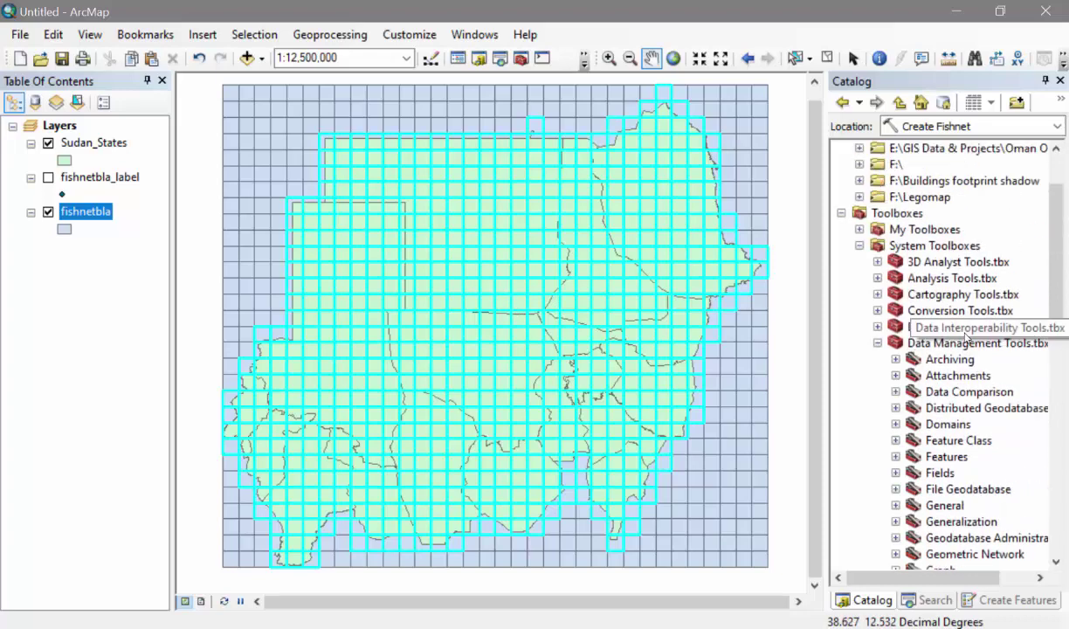
{"action": "double_click", "coordinate": [952, 358]}
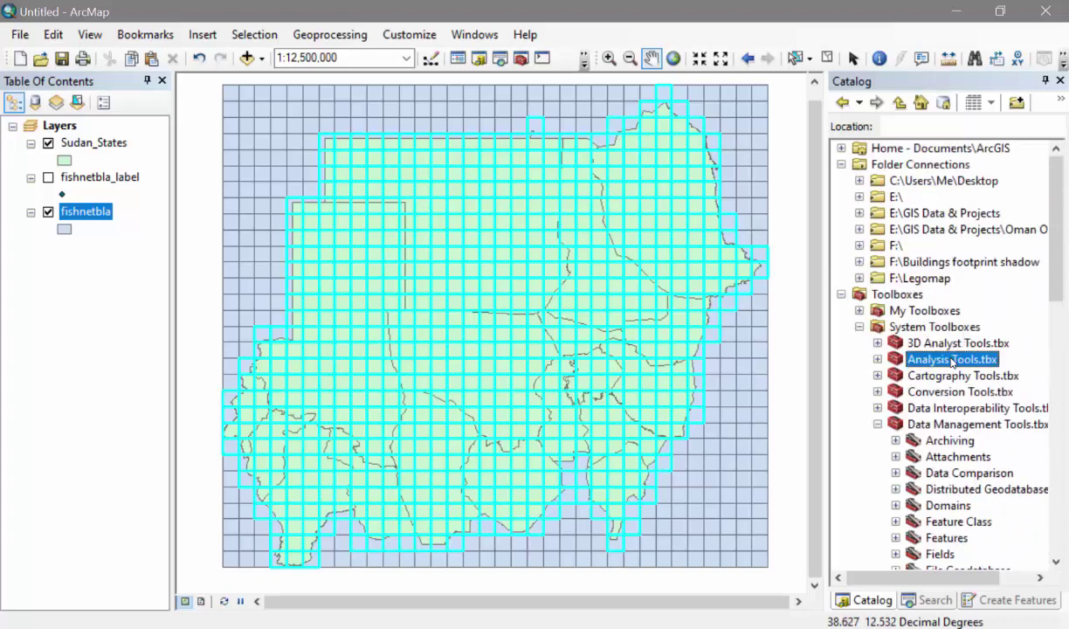
{"action": "double_click", "coordinate": [949, 312]}
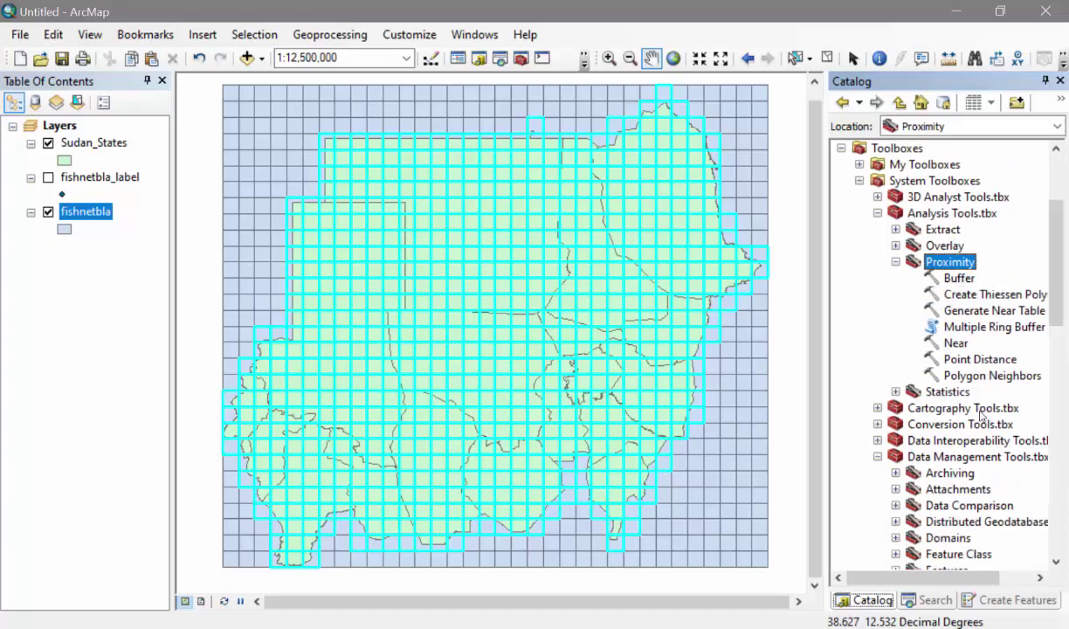
{"action": "left_click", "coordinate": [896, 262]}
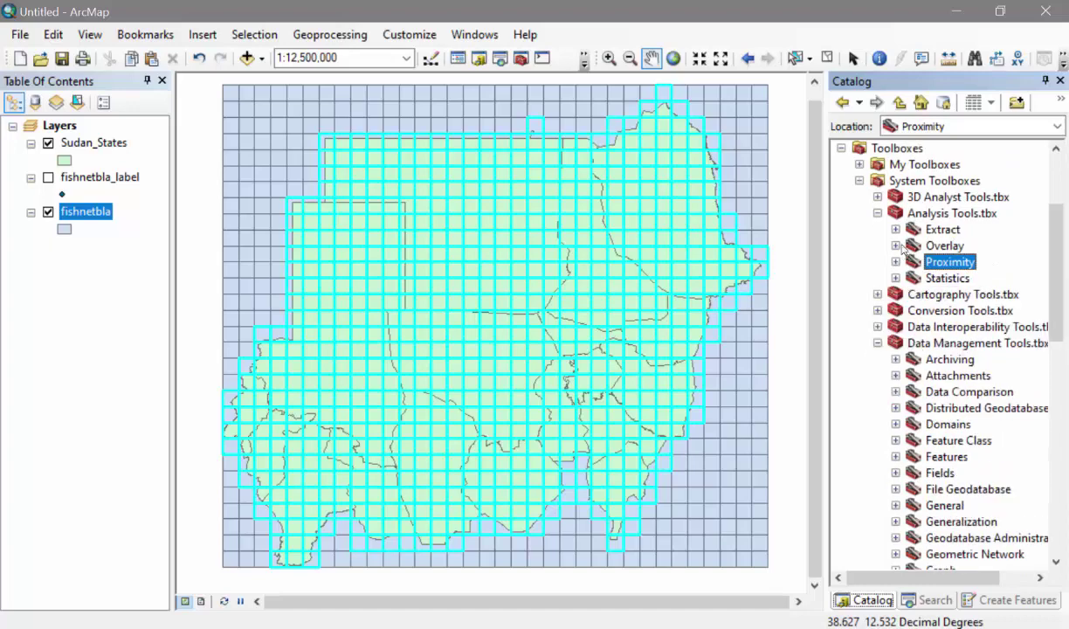
{"action": "left_click", "coordinate": [896, 246]}
{"action": "left_click", "coordinate": [957, 311]}
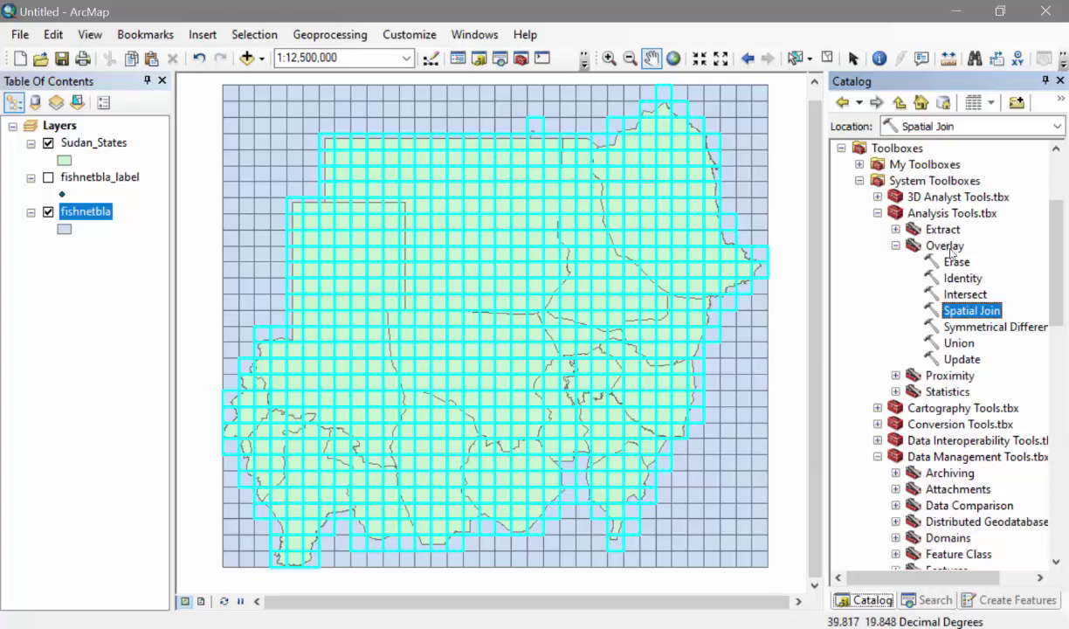
{"action": "double_click", "coordinate": [961, 312]}
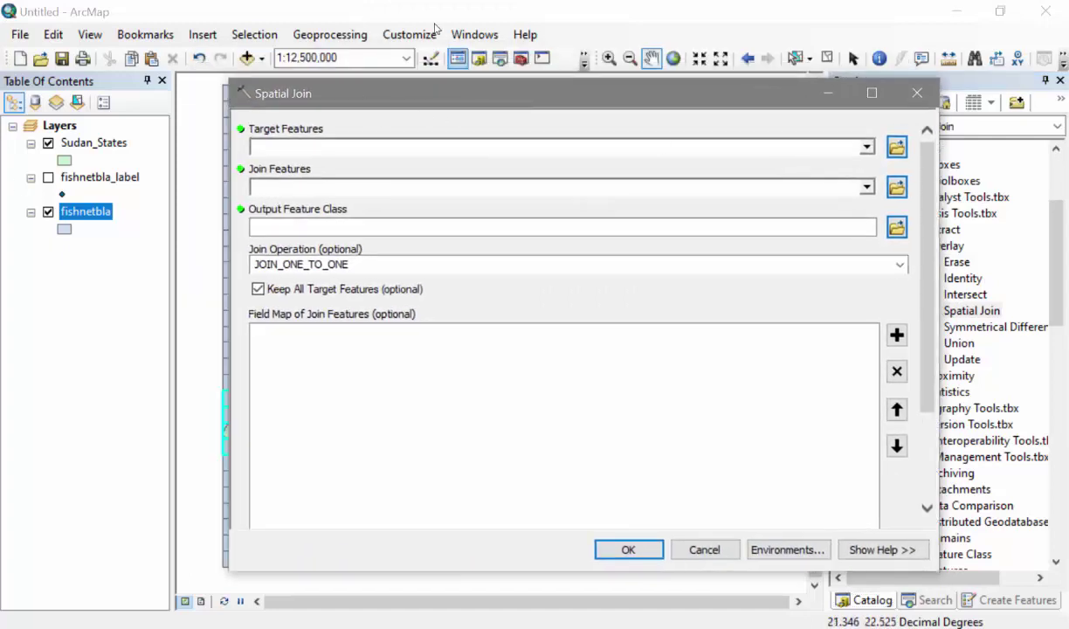
{"action": "left_click_drag", "start_coordinate": [102, 215], "coordinate": [296, 144]}
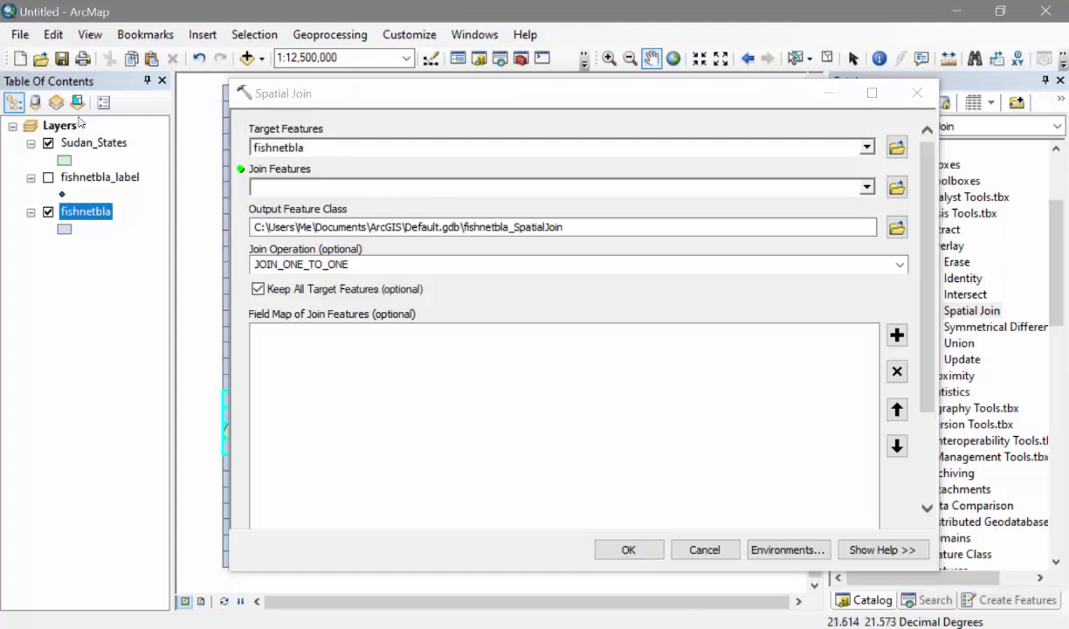
{"action": "left_click_drag", "start_coordinate": [93, 146], "coordinate": [324, 185]}
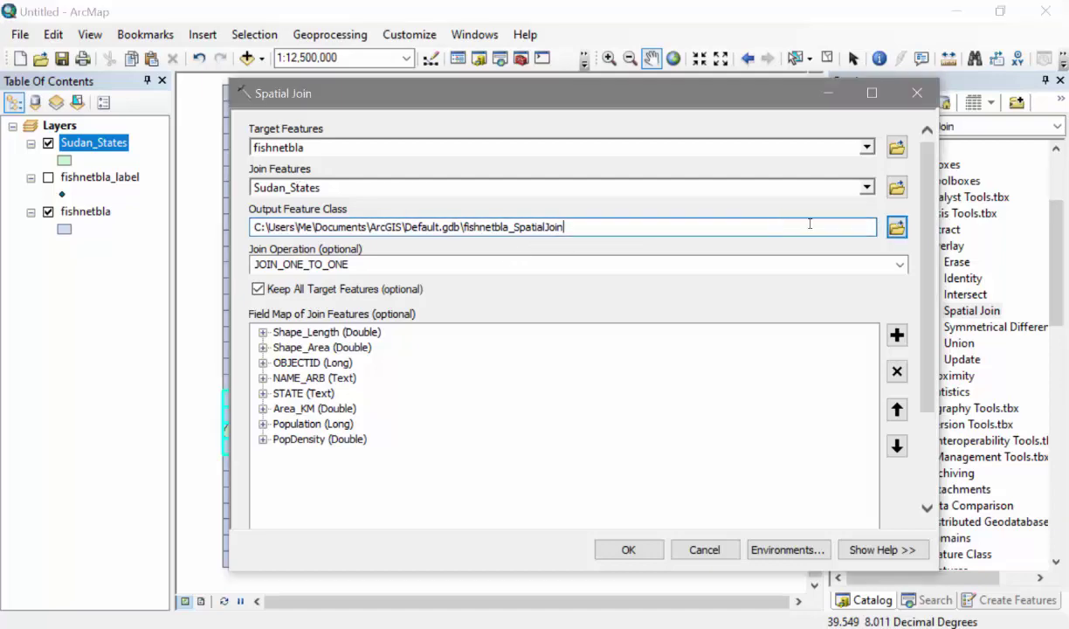
- Set the spatial join's output to a feature class named Blocks in F:\Legomap and run the join
{"action": "left_click", "coordinate": [897, 227]}
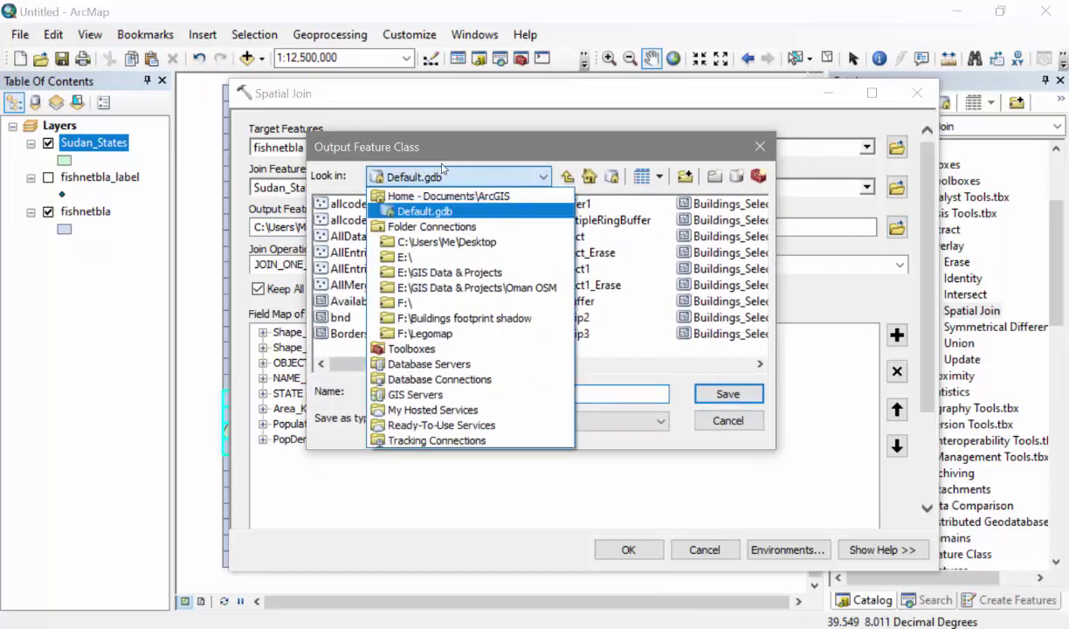
{"action": "left_click", "coordinate": [428, 178]}
{"action": "left_click", "coordinate": [420, 335]}
{"action": "left_click", "coordinate": [446, 397]}
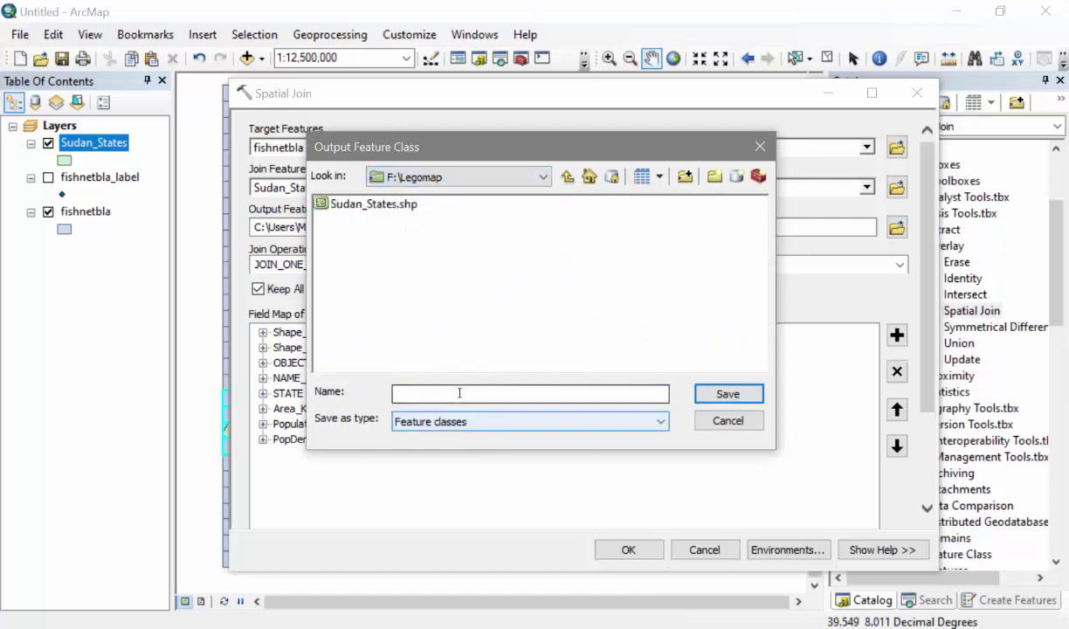
{"action": "left_click", "coordinate": [505, 398]}
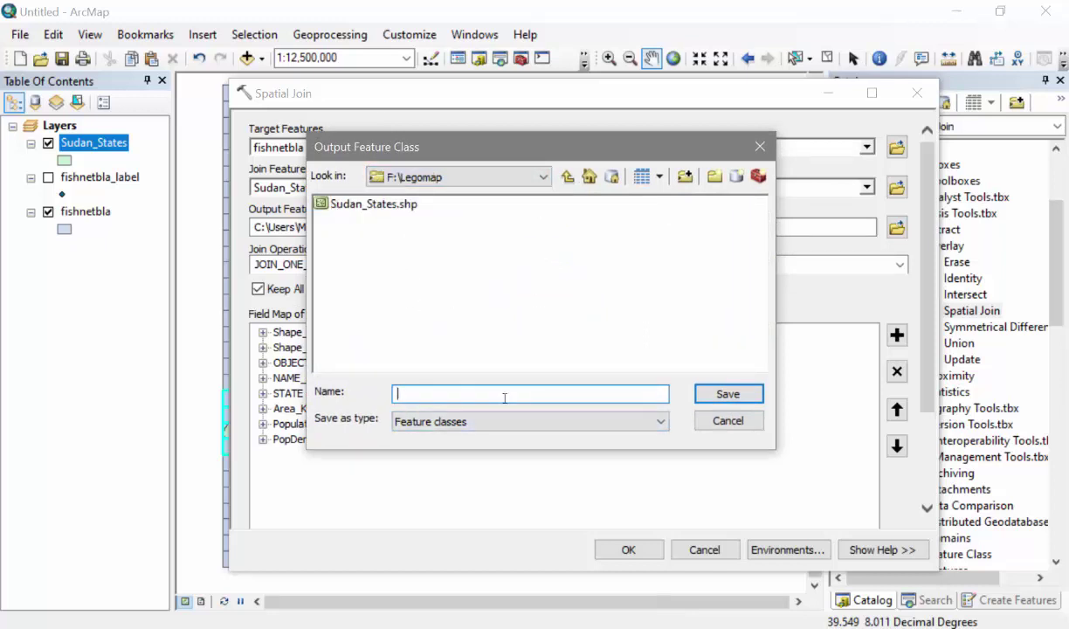
{"action": "type", "text": "Blocks"}
{"action": "left_click", "coordinate": [708, 398]}
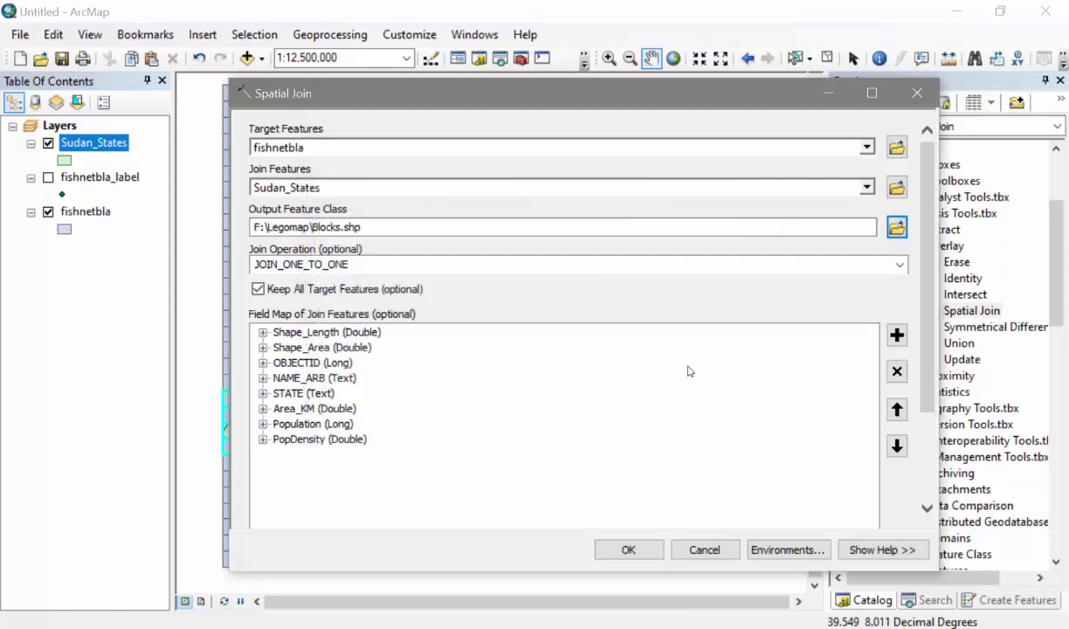
{"action": "left_click", "coordinate": [625, 551]}
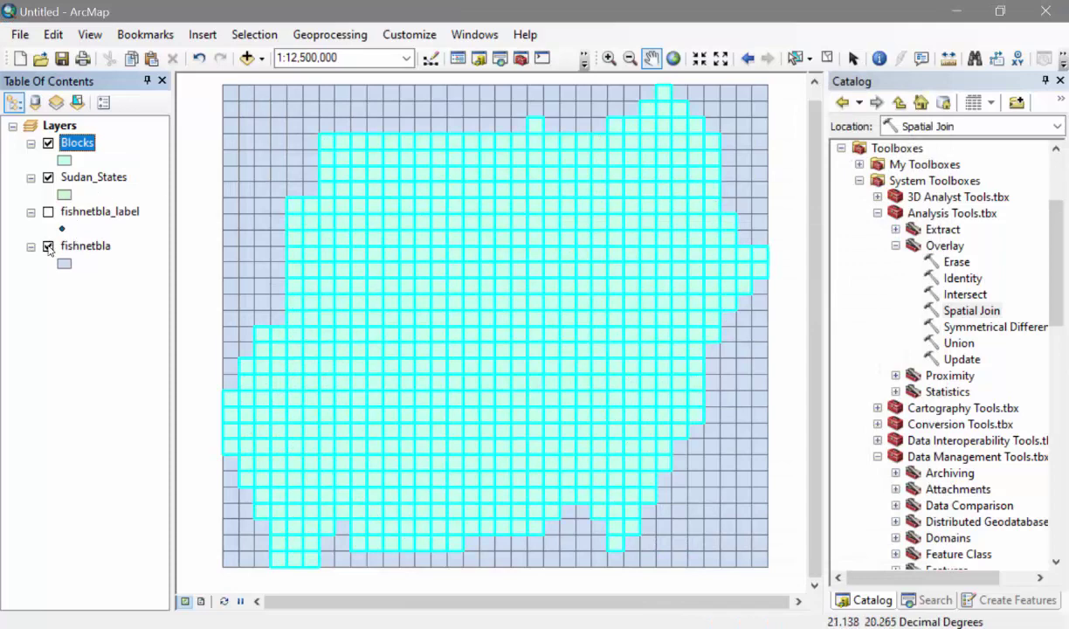
- Turn off every layer except Blocks so only the joined grid cells are drawn
{"action": "left_click", "coordinate": [48, 246], "text": "ctrl"}
{"action": "left_click", "coordinate": [48, 143]}
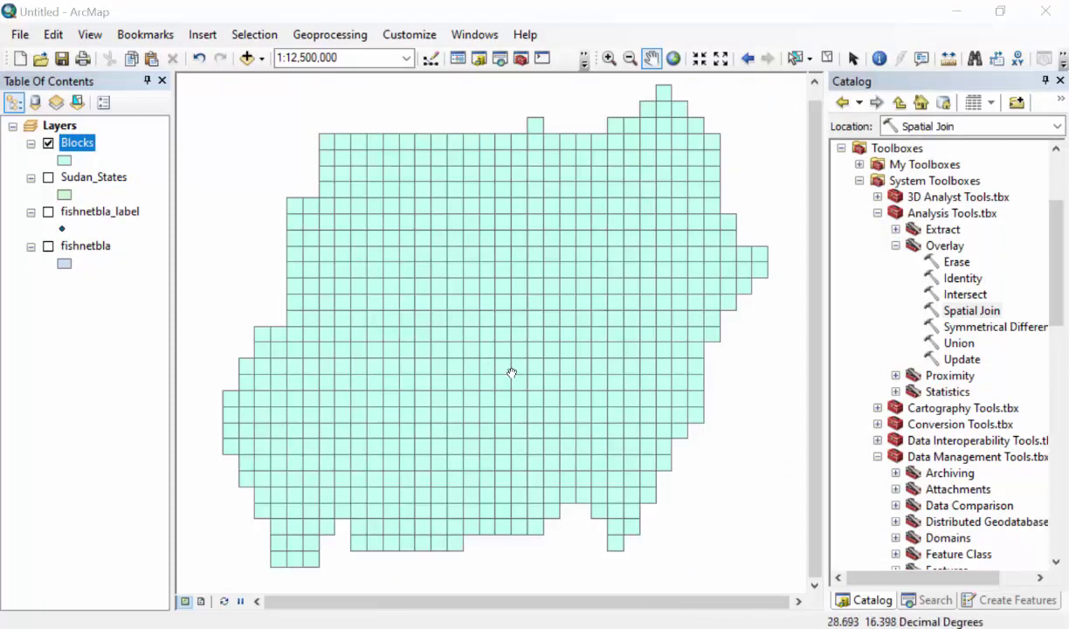
- Turn on fishnetbla_label and use Select By Location to select its points that intersect the Blocks layer
{"action": "left_click", "coordinate": [48, 211]}
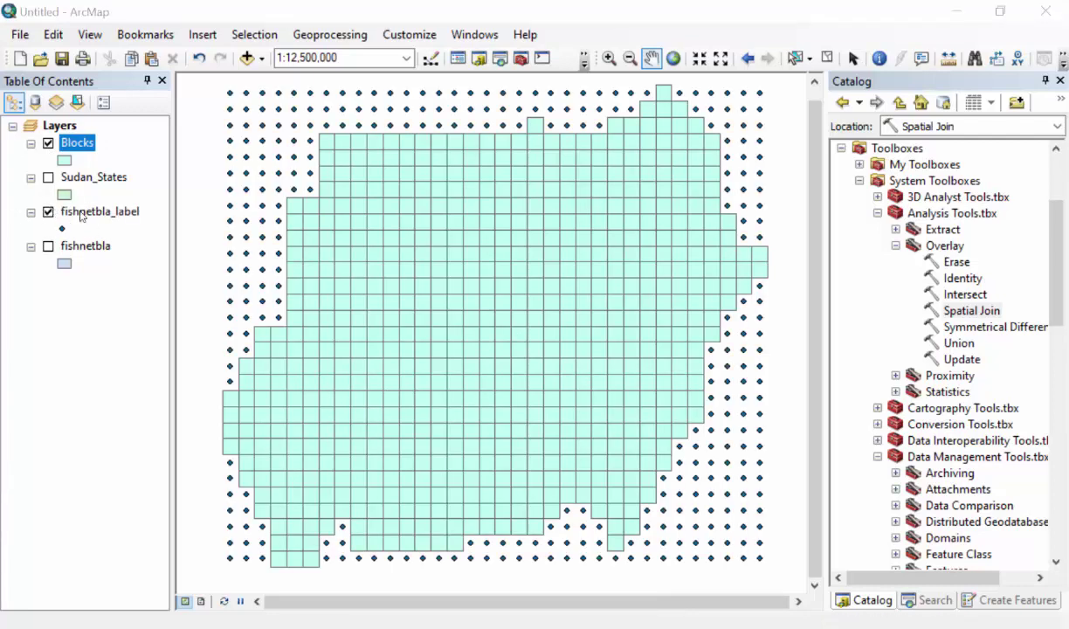
{"action": "left_click", "coordinate": [133, 215]}
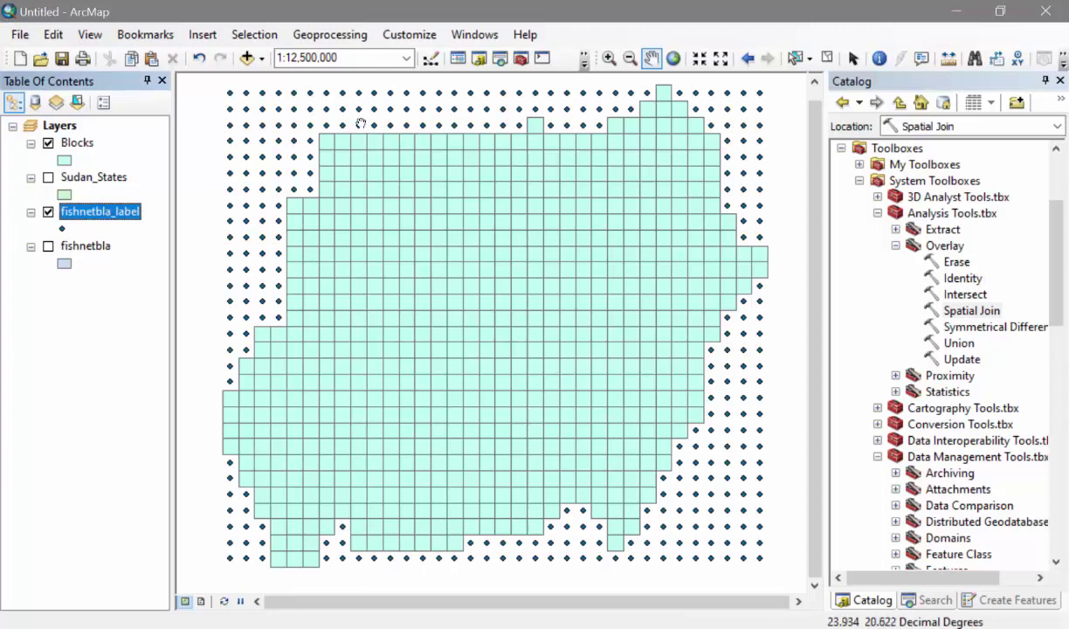
{"action": "left_click", "coordinate": [260, 39]}
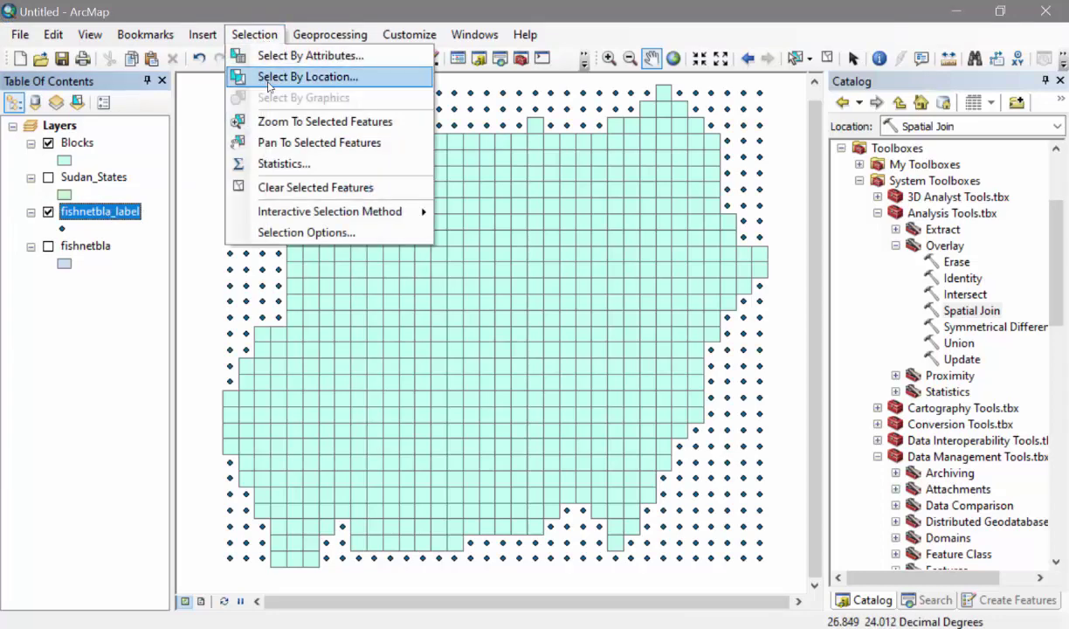
{"action": "left_click", "coordinate": [308, 77]}
{"action": "left_click", "coordinate": [543, 214]}
{"action": "left_click", "coordinate": [540, 213]}
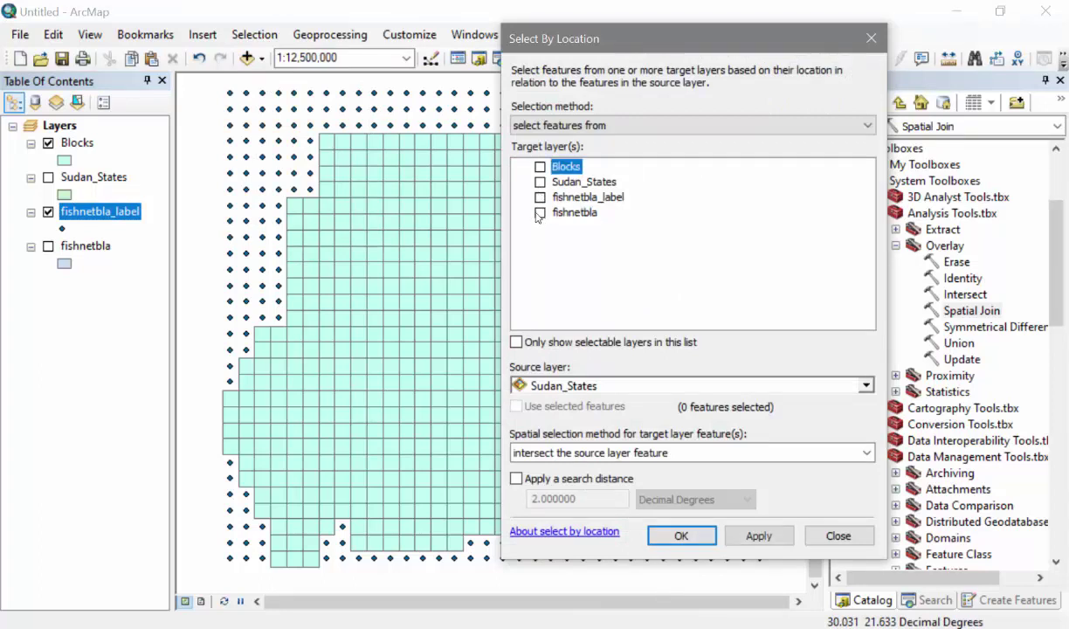
{"action": "left_click", "coordinate": [540, 197]}
{"action": "left_click", "coordinate": [608, 386]}
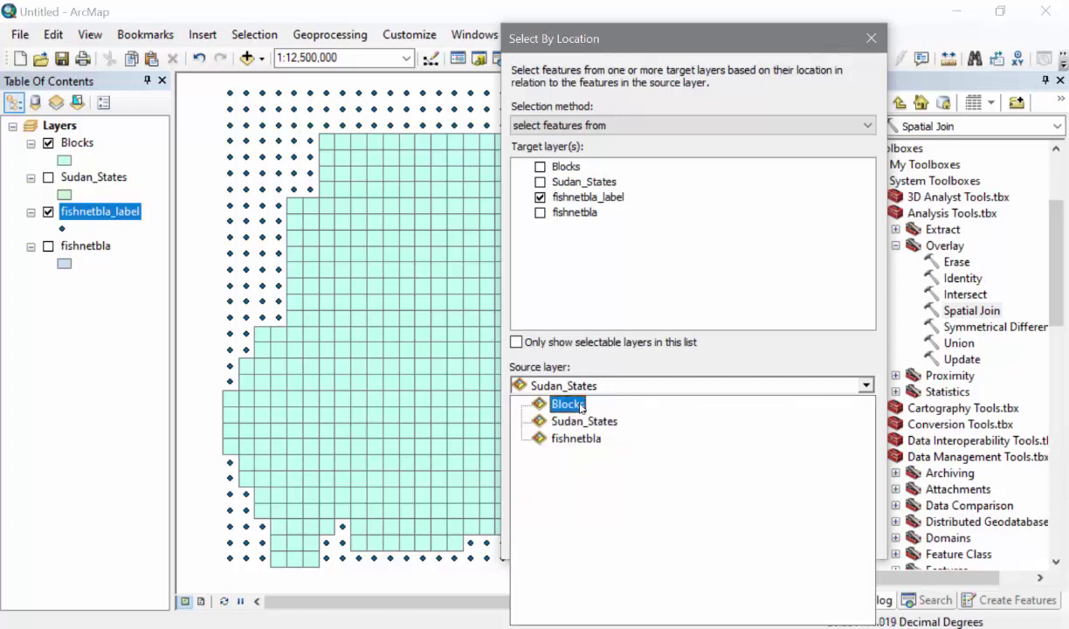
{"action": "left_click", "coordinate": [570, 406]}
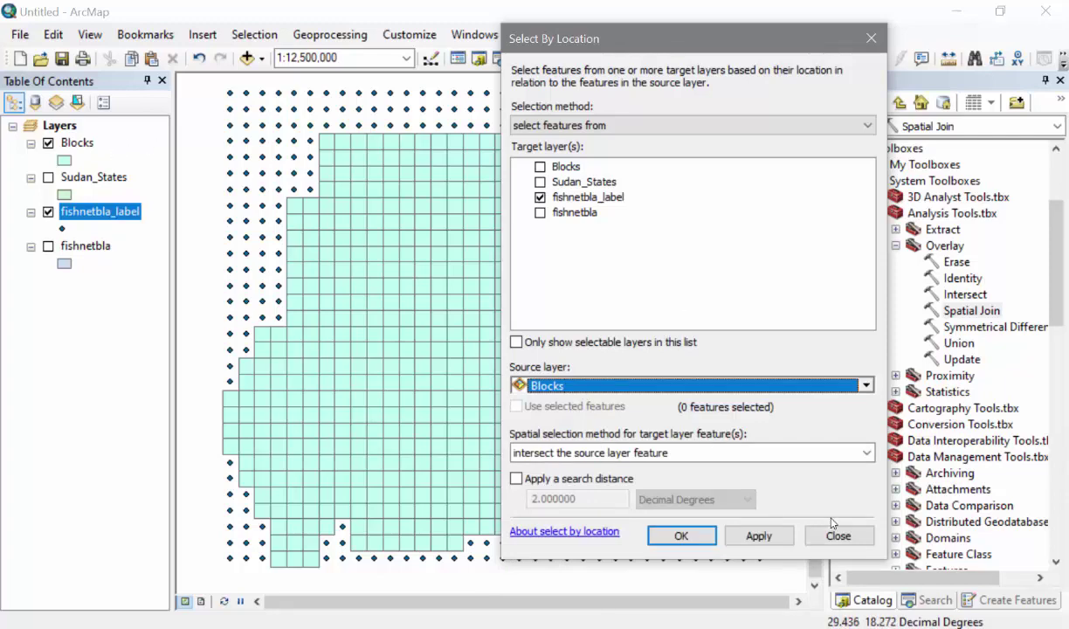
{"action": "left_click", "coordinate": [757, 535]}
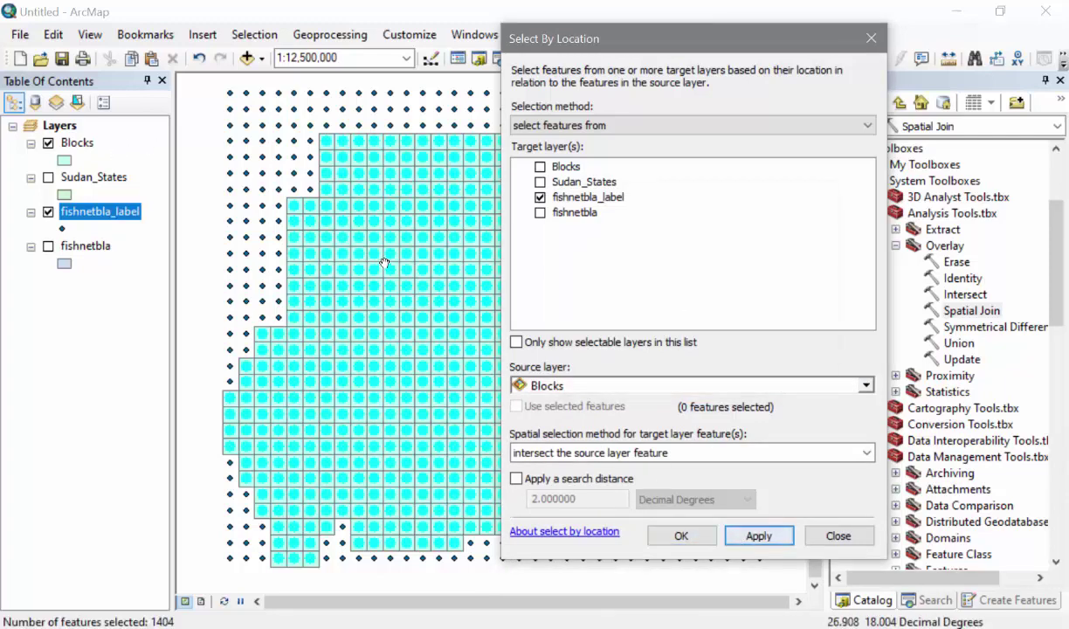
{"action": "left_click_drag", "start_coordinate": [577, 39], "coordinate": [579, 88]}
{"action": "left_click", "coordinate": [682, 584]}
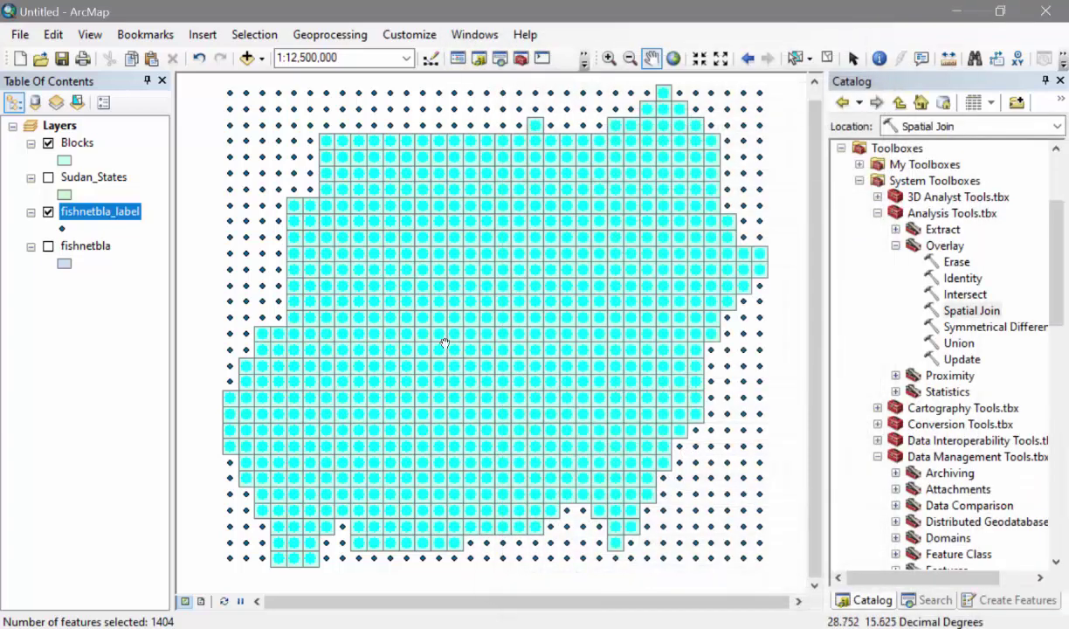
- Run a Spatial Join with fishnetbla_label as target and Blocks as join features, saving the output as Points in F:\Legomap
{"action": "double_click", "coordinate": [949, 311]}
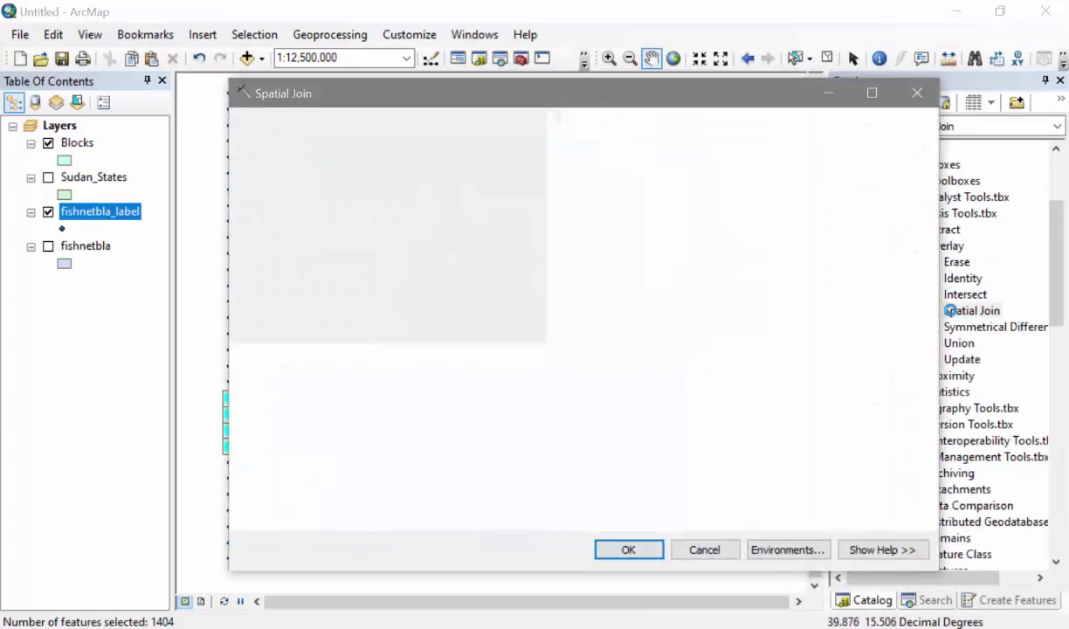
{"action": "left_click_drag", "start_coordinate": [94, 212], "coordinate": [340, 147]}
{"action": "left_click_drag", "start_coordinate": [70, 143], "coordinate": [271, 187]}
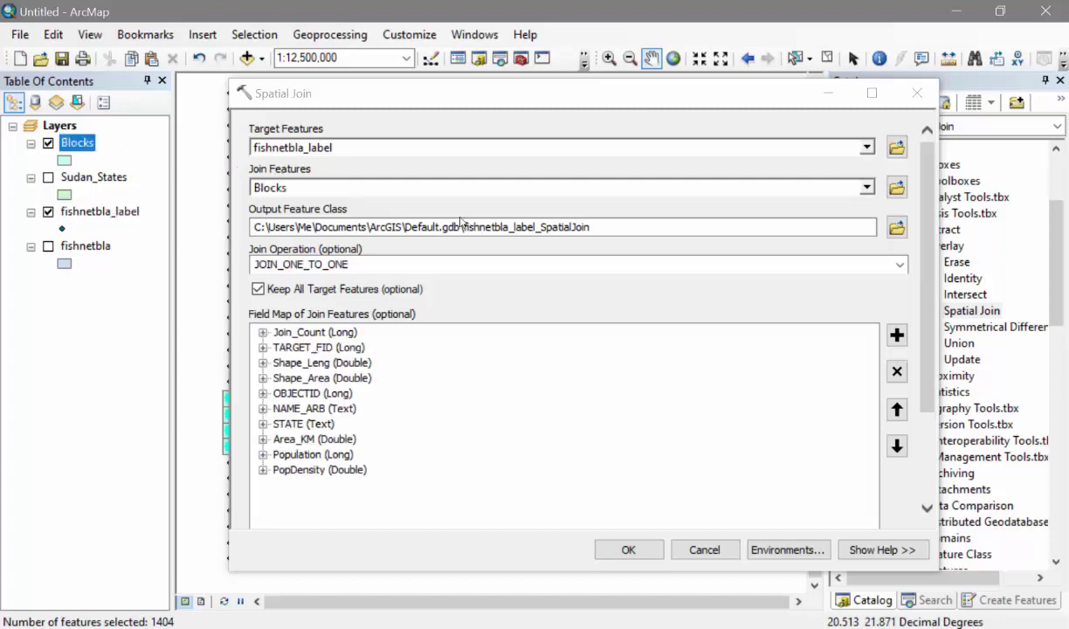
{"action": "left_click", "coordinate": [898, 228]}
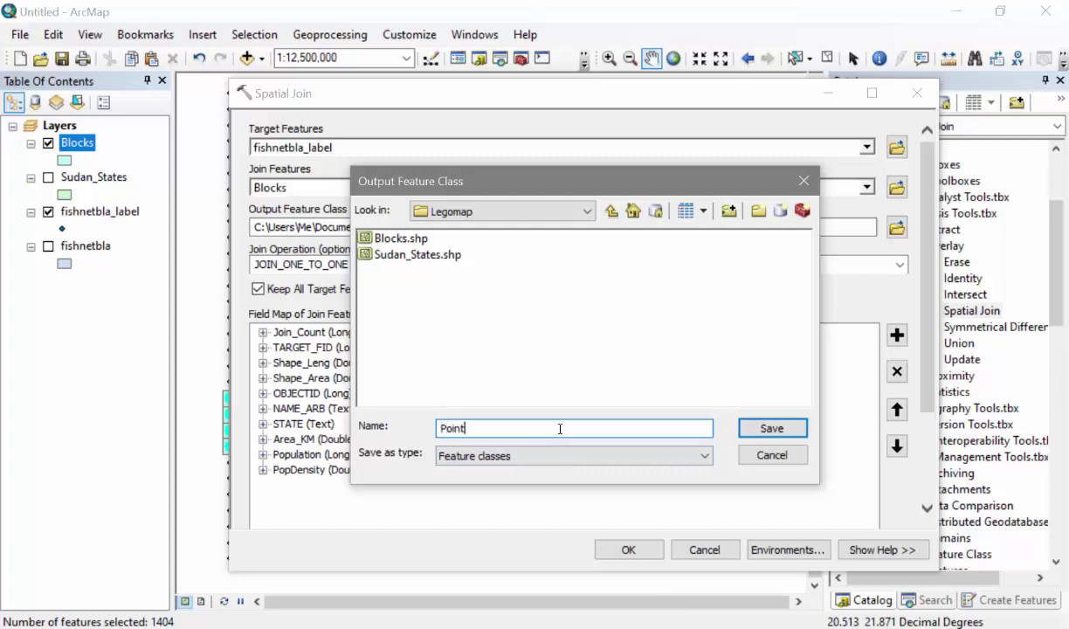
{"action": "left_click", "coordinate": [772, 428]}
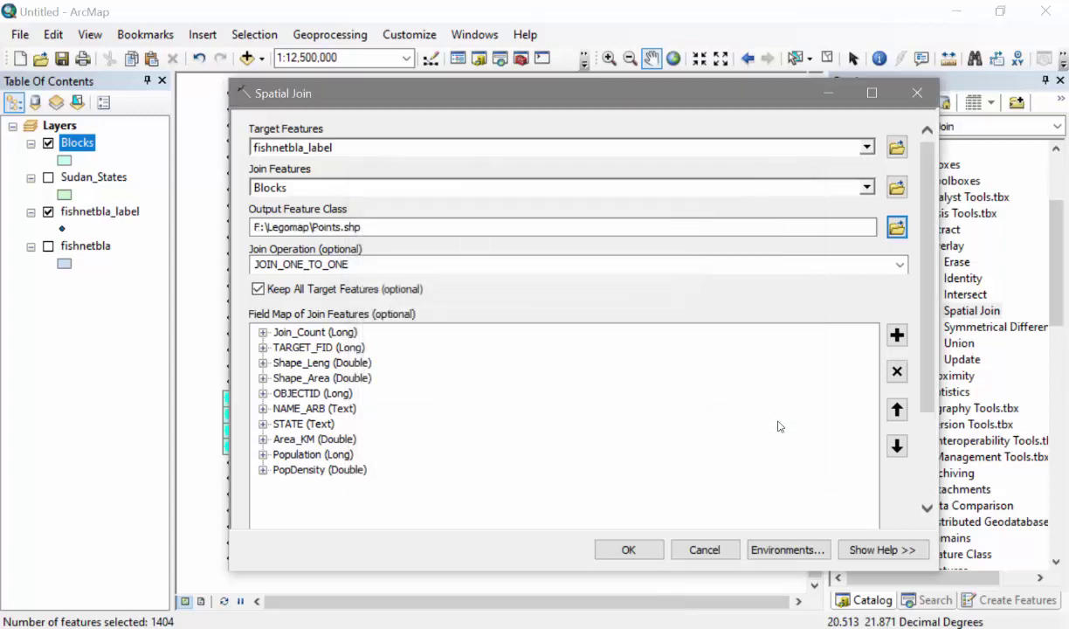
{"action": "left_click", "coordinate": [628, 550]}
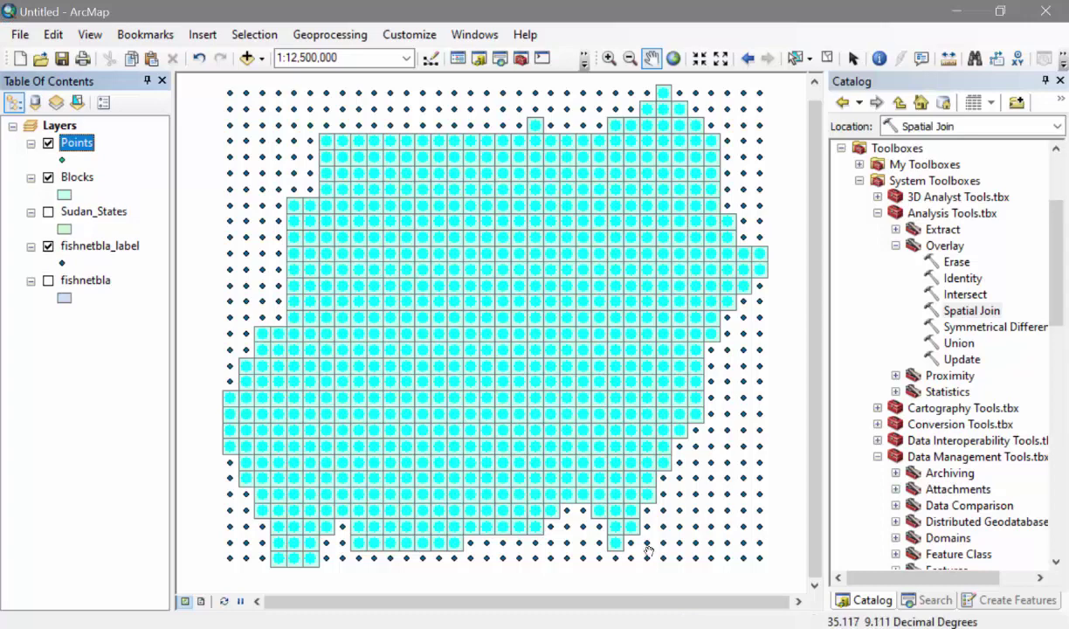
- Remove the fishnetbla and fishnetbla_label layers from the map
{"action": "left_click", "coordinate": [92, 281], "text": "ctrl"}
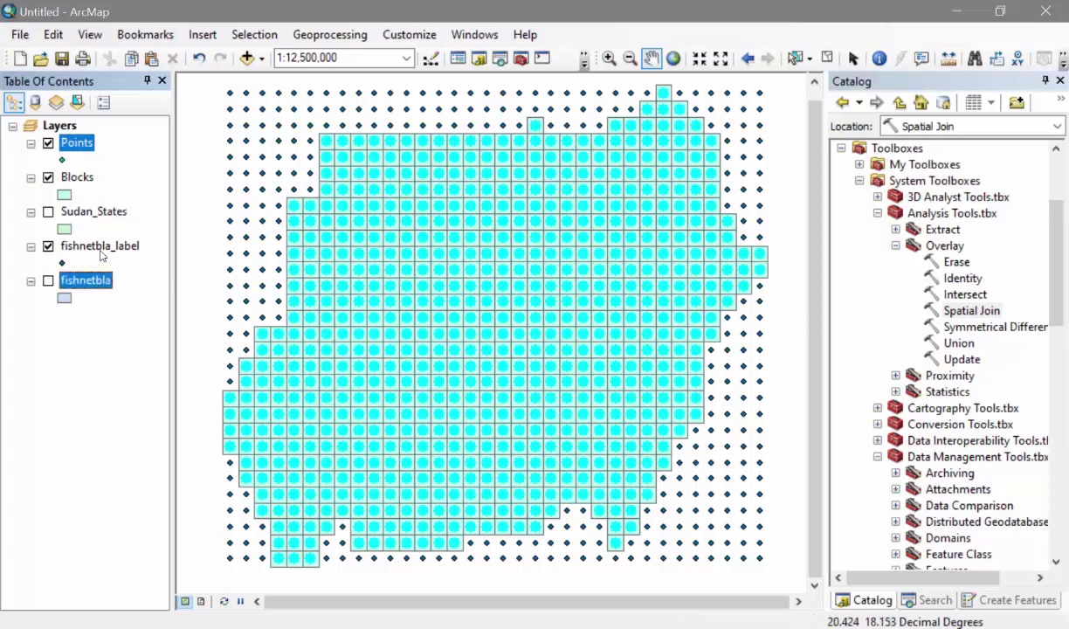
{"action": "left_click", "coordinate": [100, 248], "text": "ctrl"}
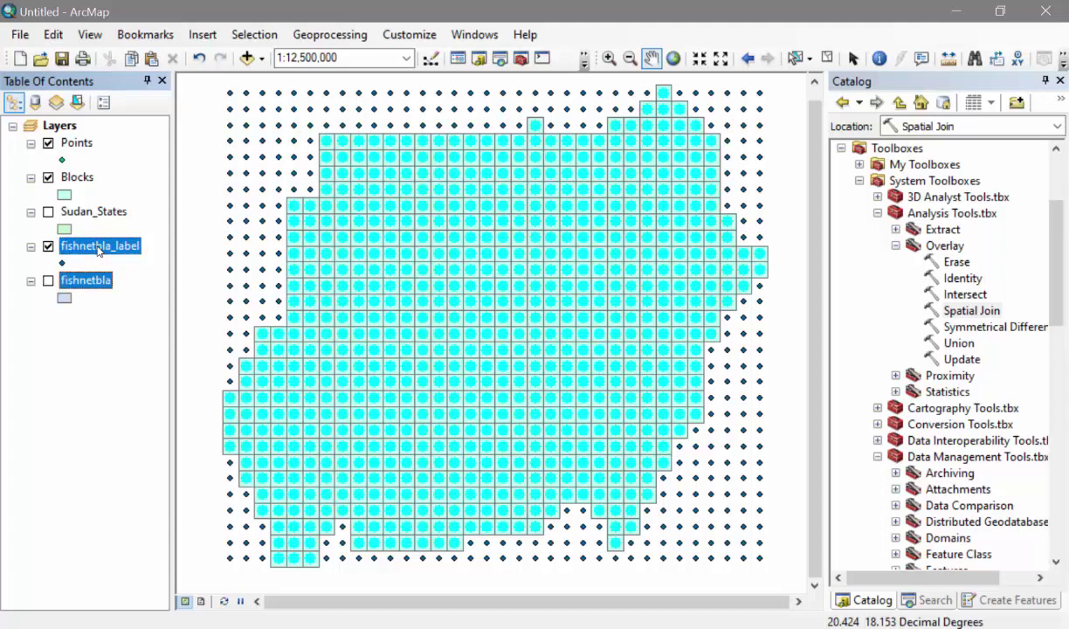
{"action": "right_click", "coordinate": [98, 250]}
{"action": "left_click", "coordinate": [170, 280]}
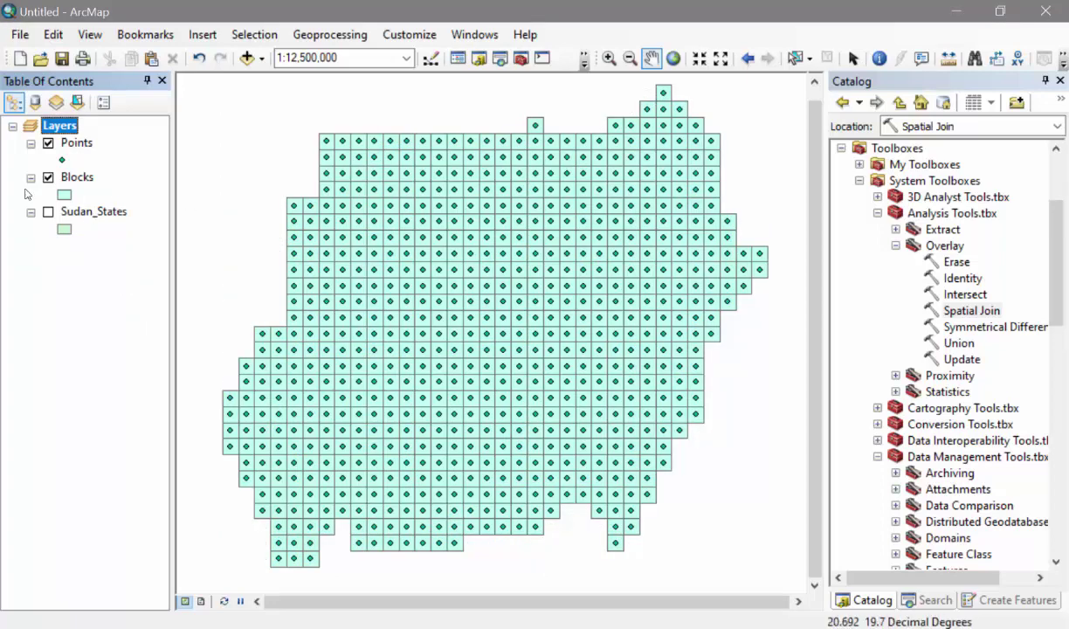
- Hide the Points layer and symbolize Blocks with graduated colors by Population in 4 classes
{"action": "left_click", "coordinate": [70, 144]}
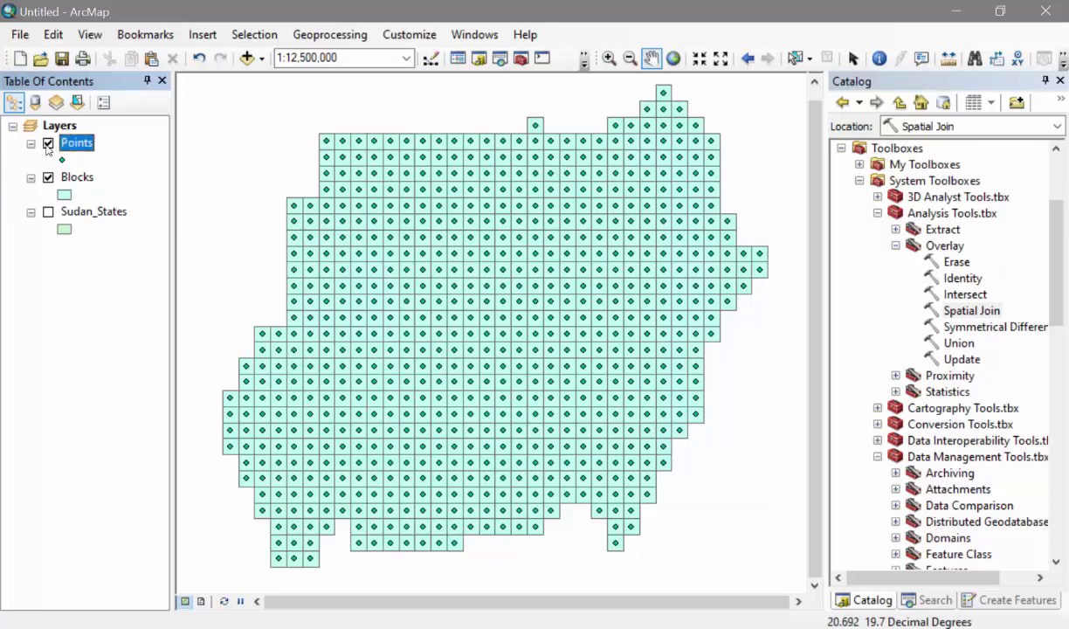
{"action": "left_click", "coordinate": [48, 144]}
{"action": "double_click", "coordinate": [77, 178]}
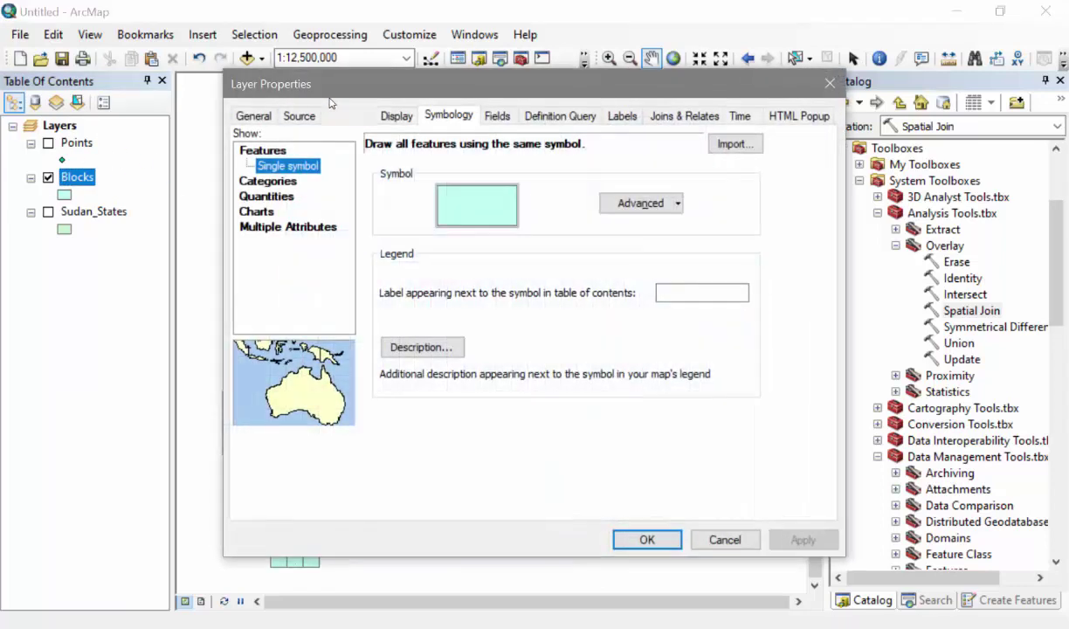
{"action": "left_click_drag", "start_coordinate": [330, 103], "coordinate": [507, 61]}
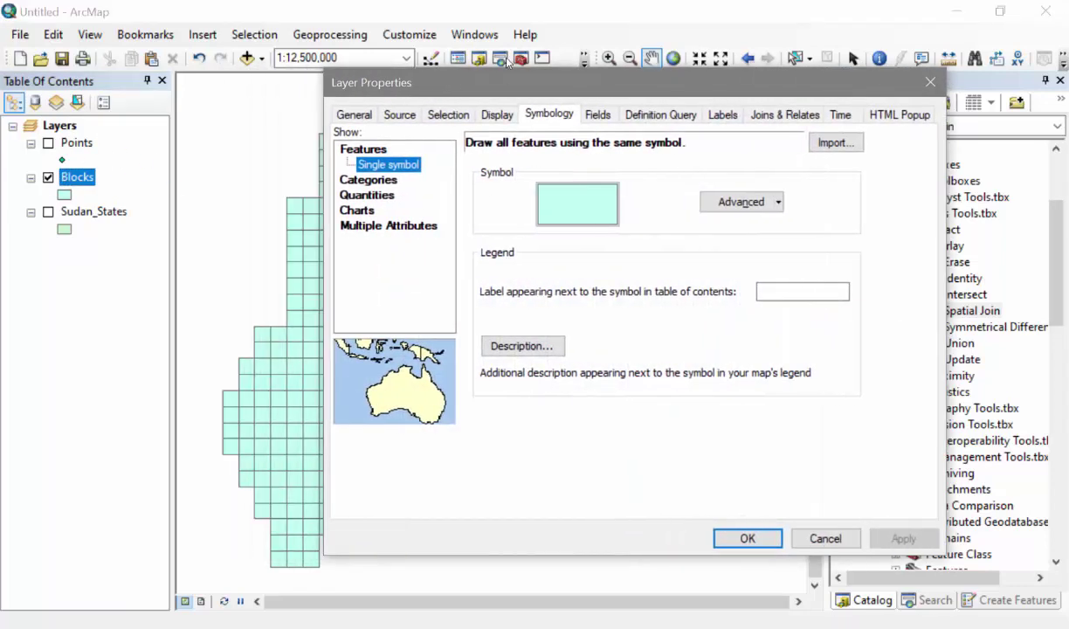
{"action": "left_click", "coordinate": [554, 111]}
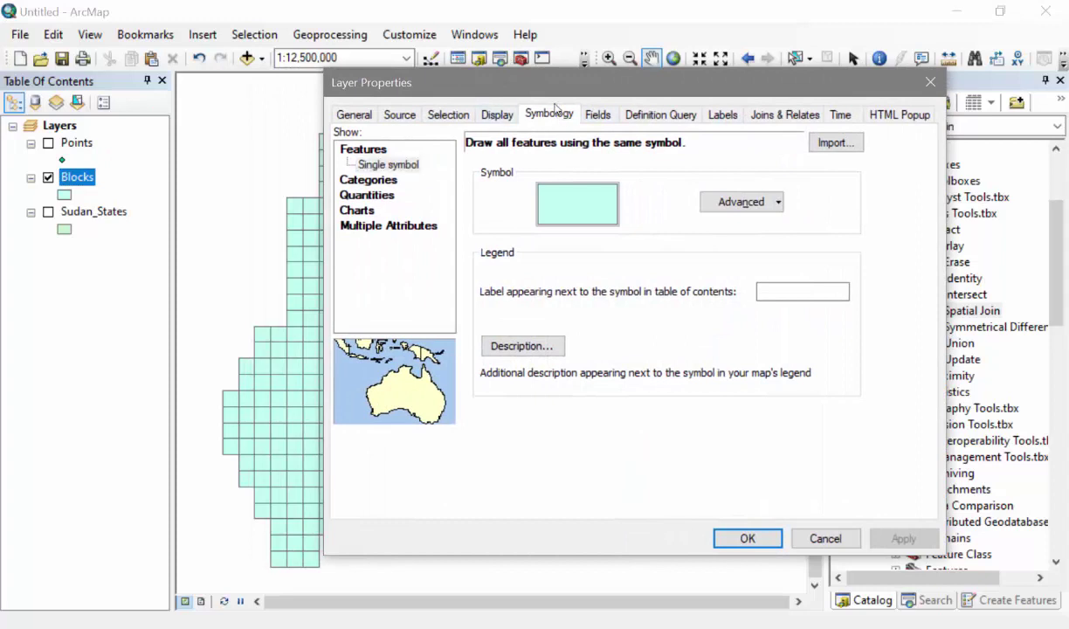
{"action": "left_click", "coordinate": [358, 196]}
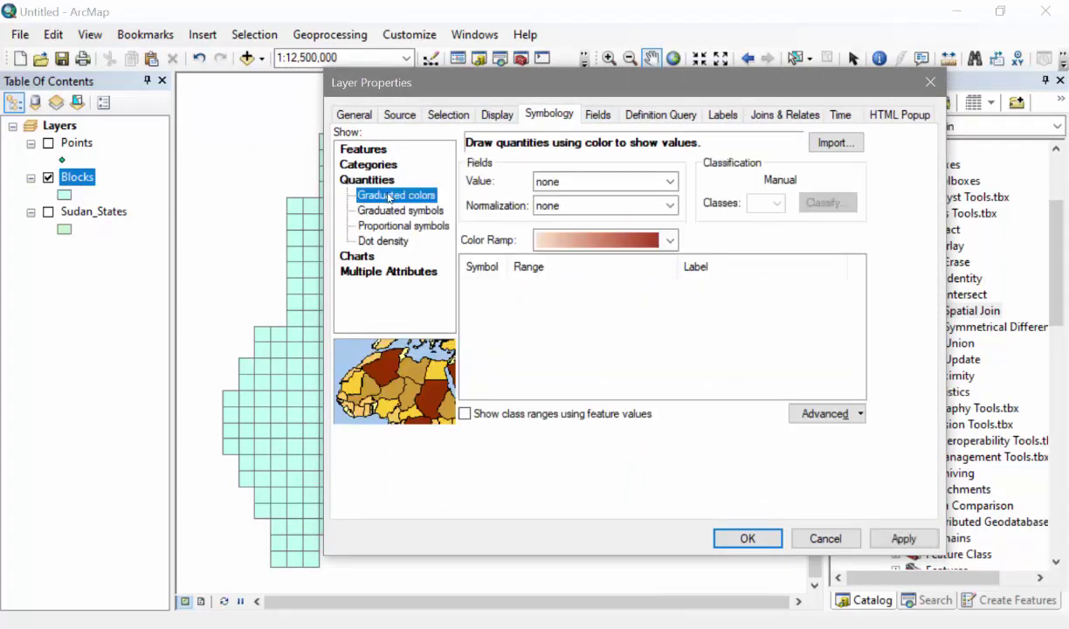
{"action": "left_click", "coordinate": [577, 181]}
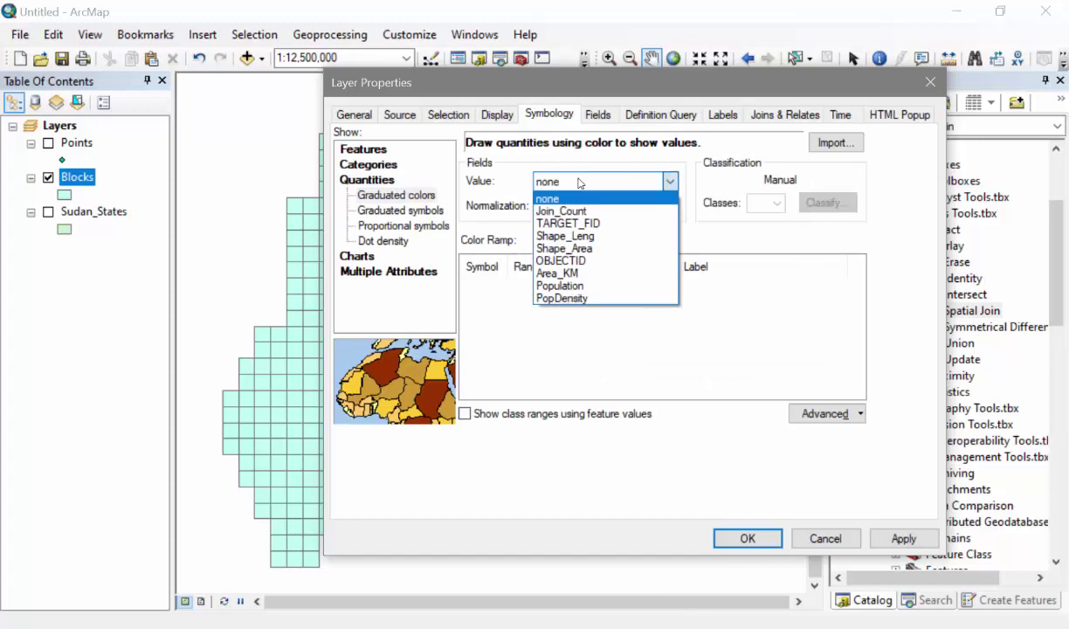
{"action": "left_click", "coordinate": [568, 287]}
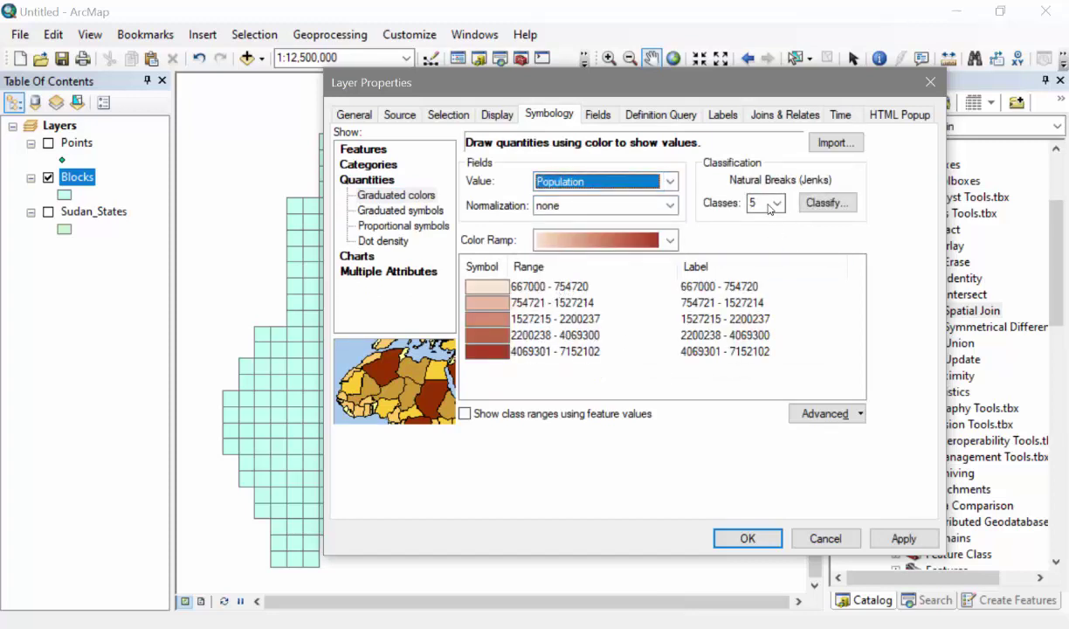
{"action": "scroll", "coordinate": [777, 203], "scroll_direction": "up", "scroll_amount": 1}
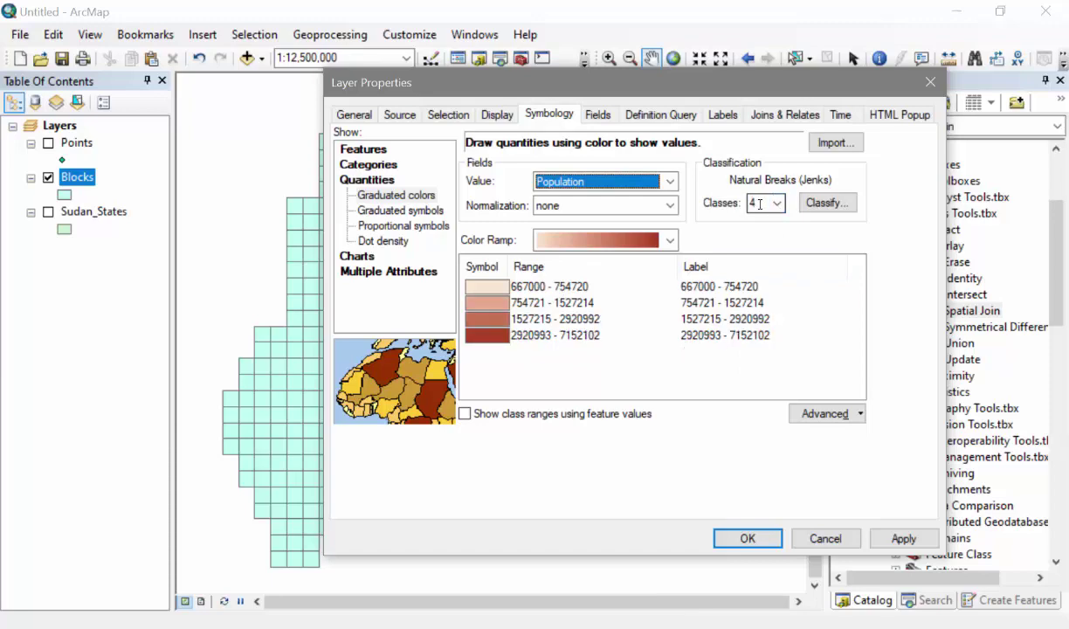
{"action": "left_click", "coordinate": [745, 538]}
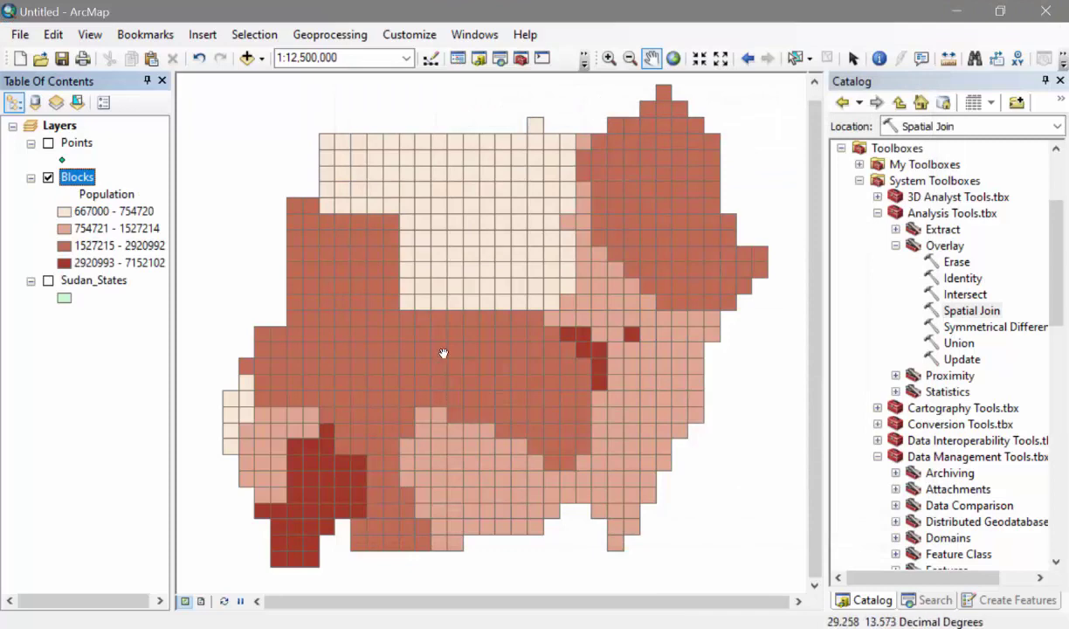
- Turn on the Points layer and symbolize it with graduated colors by Population in 4 classes
{"action": "left_click", "coordinate": [48, 143]}
{"action": "double_click", "coordinate": [76, 143]}
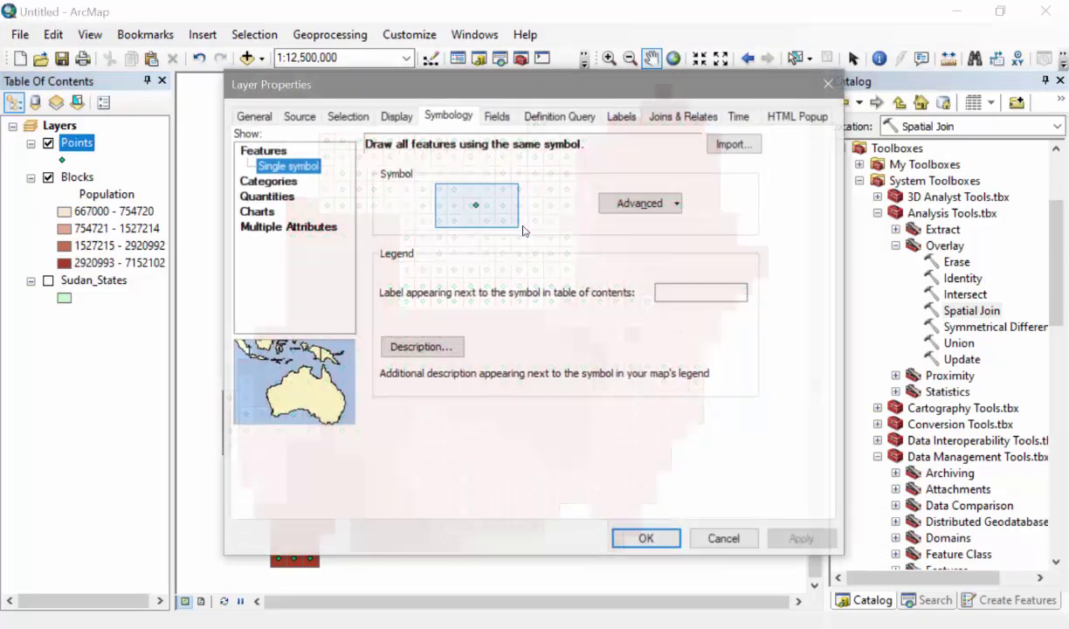
{"action": "left_click", "coordinate": [252, 197]}
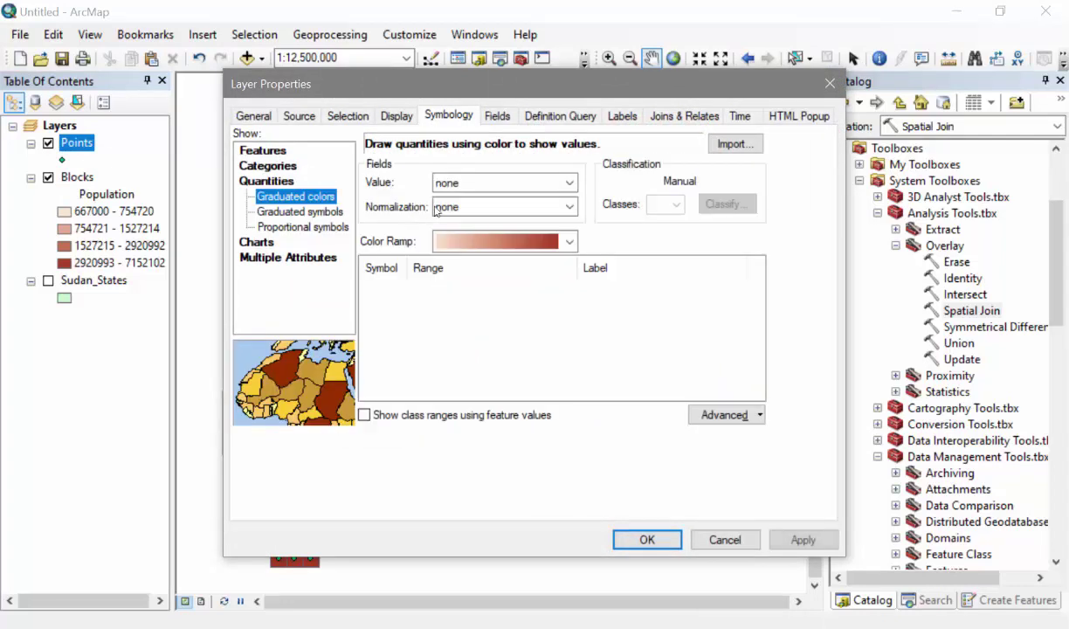
{"action": "left_click", "coordinate": [472, 183]}
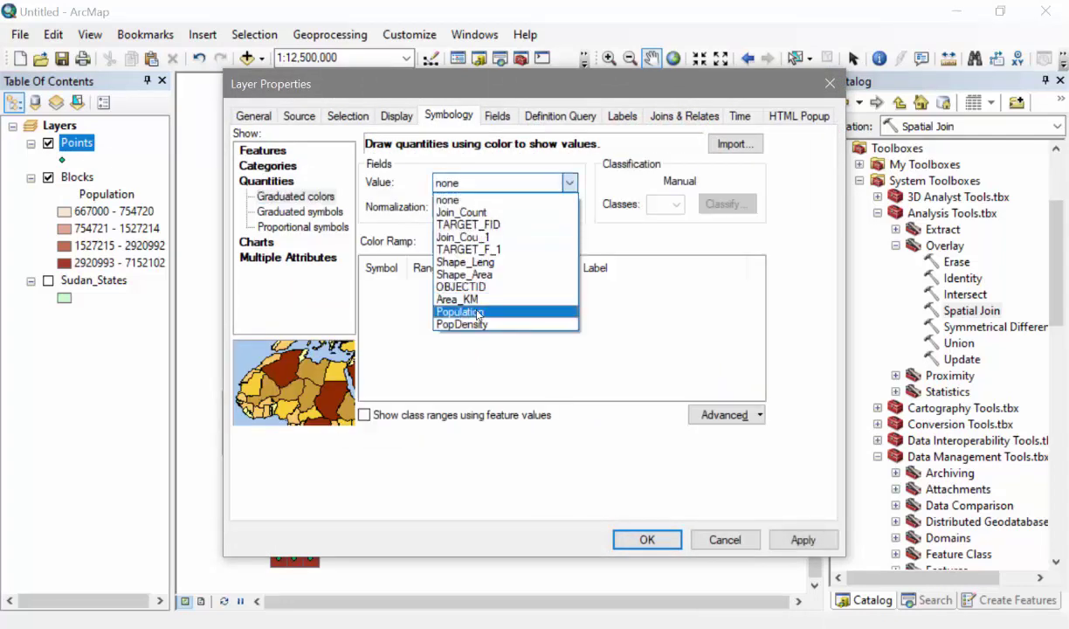
{"action": "left_click", "coordinate": [460, 311]}
{"action": "scroll", "coordinate": [654, 208], "scroll_direction": "up", "scroll_amount": 1}
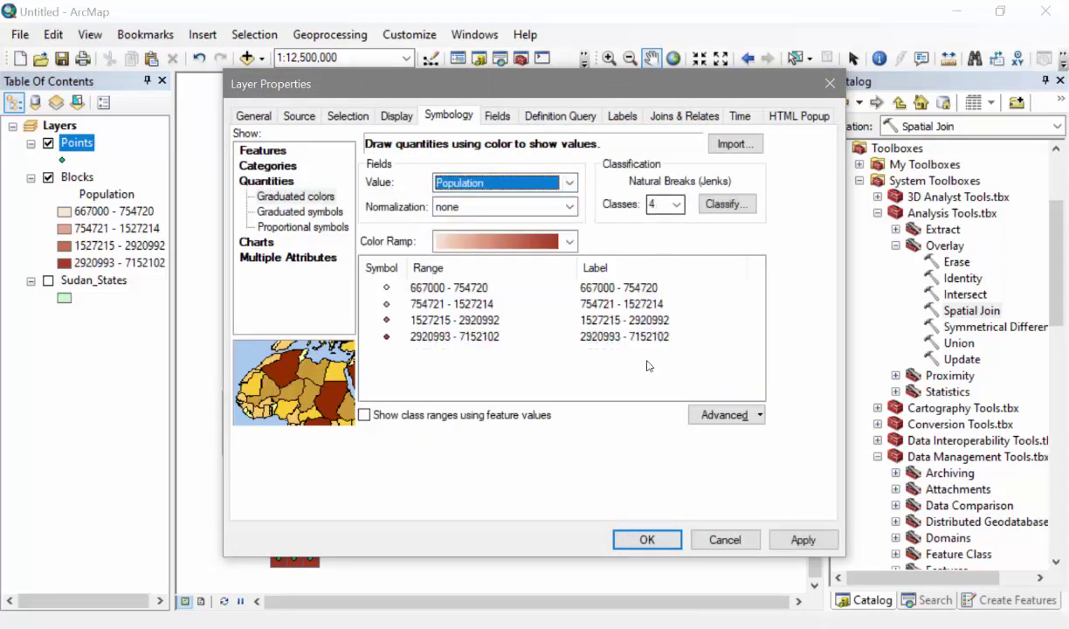
{"action": "left_click", "coordinate": [637, 539]}
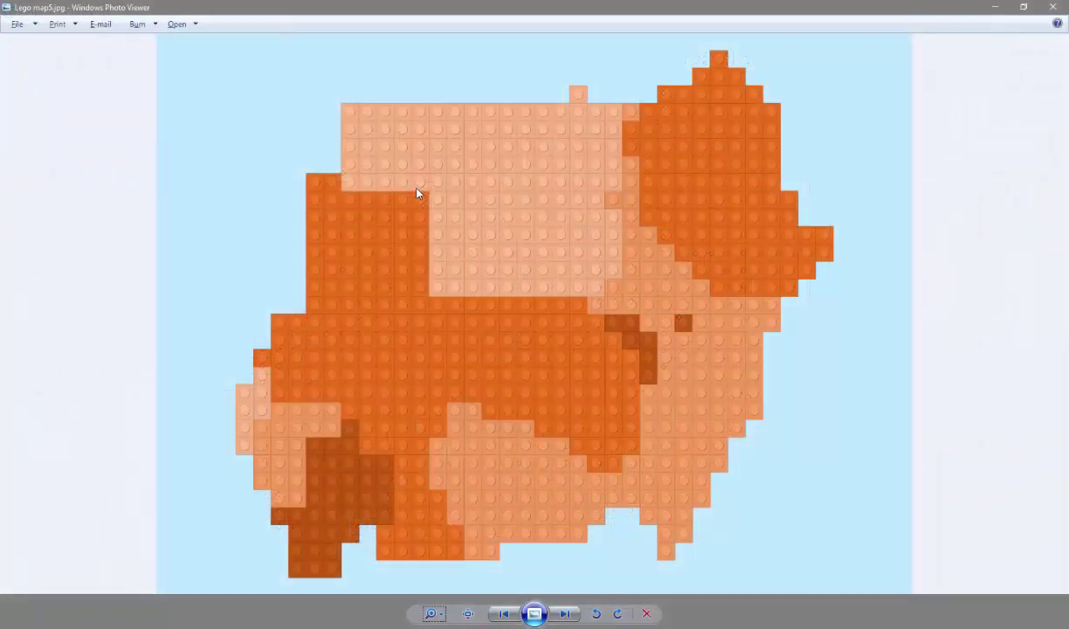
- Examine the brick and stud styling of the example Lego map5.jpg up close in Windows Photo Viewer
{"action": "scroll", "coordinate": [421, 189], "scroll_direction": "up", "scroll_amount": 5}
{"action": "key", "text": "Down"}
{"action": "key", "text": "Down"}
{"action": "key", "text": "Down"}
{"action": "key", "text": "Down"}
{"action": "key", "text": "Down"}
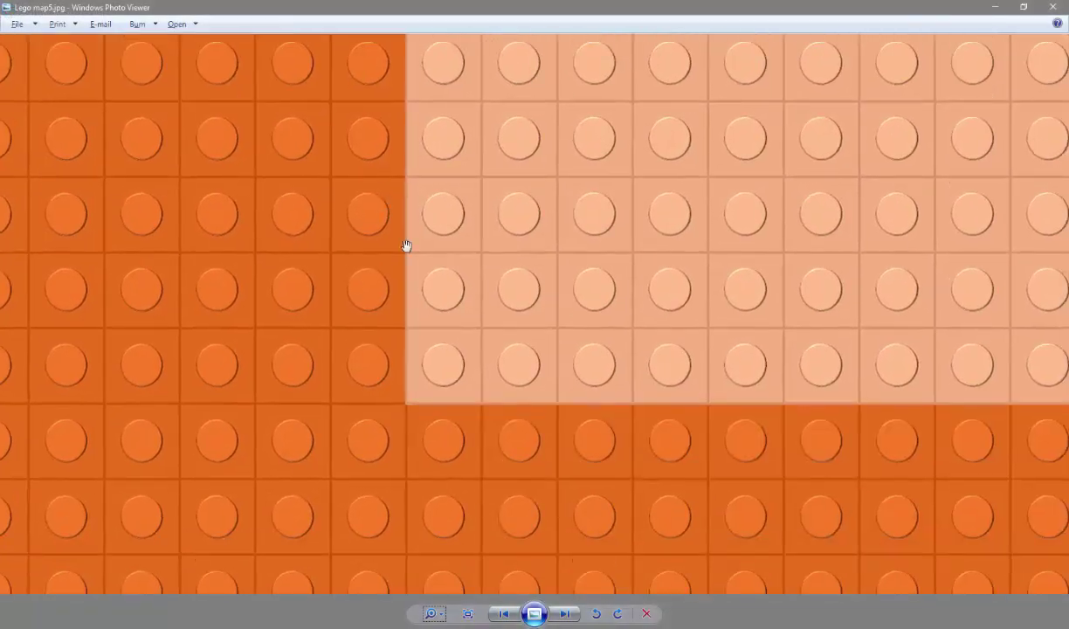
{"action": "key", "text": "Right"}
{"action": "key", "text": "Right"}
{"action": "key", "text": "Right"}
{"action": "key", "text": "Right"}
{"action": "key", "text": "Right"}
{"action": "key", "text": "Right"}
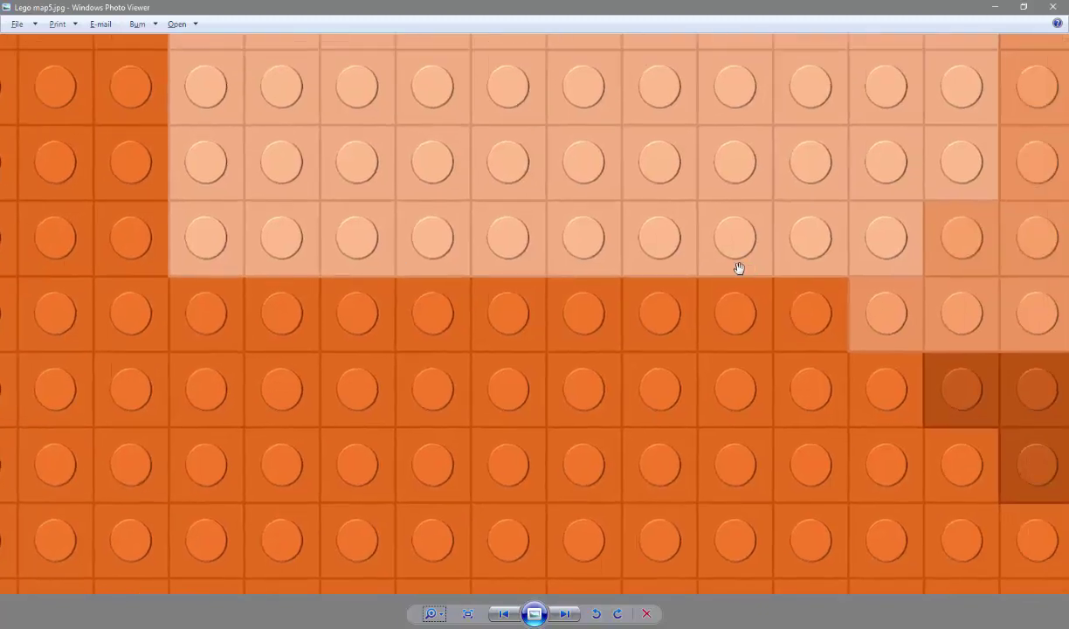
{"action": "key", "text": "Down"}
{"action": "key", "text": "Right"}
{"action": "key", "text": "Right"}
{"action": "key", "text": "Right"}
{"action": "key", "text": "Down"}
{"action": "key", "text": "Down"}
{"action": "key", "text": "Down"}
{"action": "key", "text": "Down"}
{"action": "key", "text": "Down"}
{"action": "key", "text": "Down"}
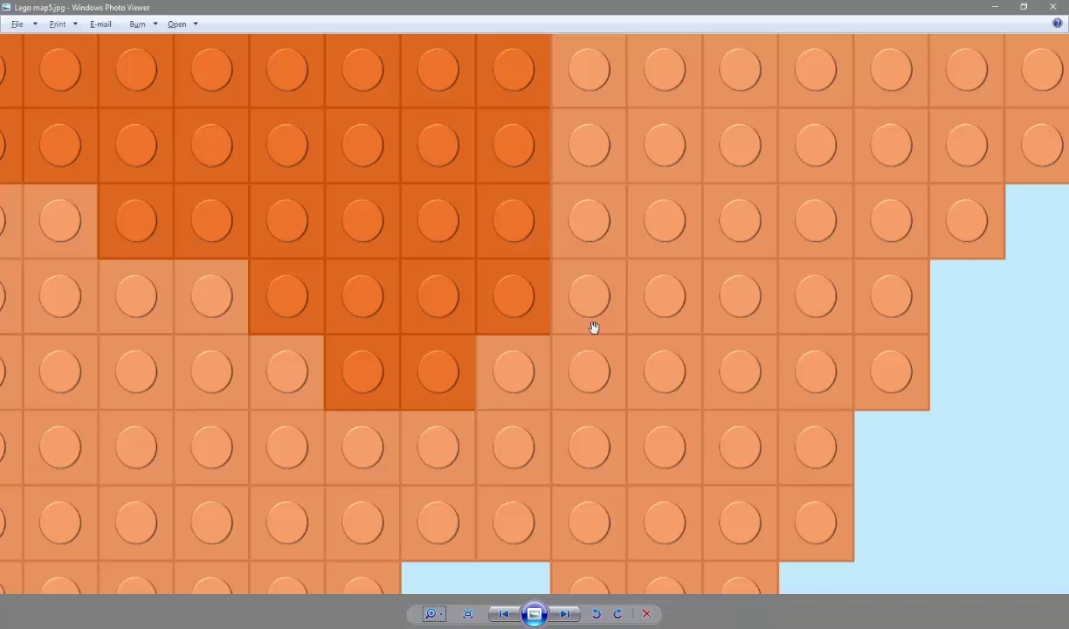
- Switch back to ArcMap and list the contents of the F:\Legomap folder connection in the Catalog
{"action": "key", "text": "alt+Tab"}
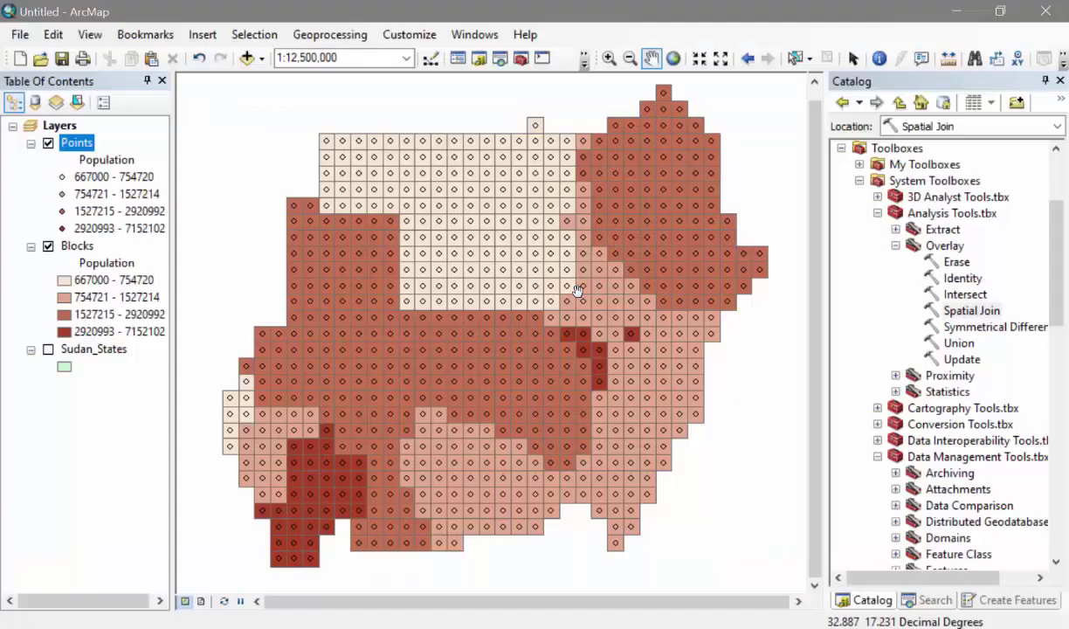
{"action": "left_click", "coordinate": [860, 182]}
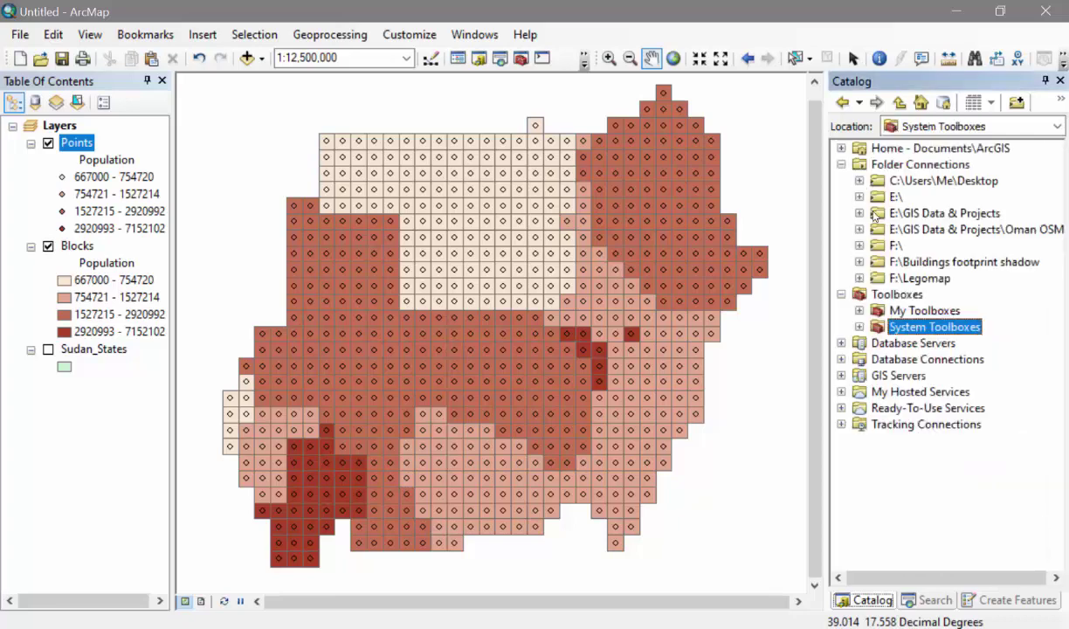
{"action": "left_click", "coordinate": [860, 278]}
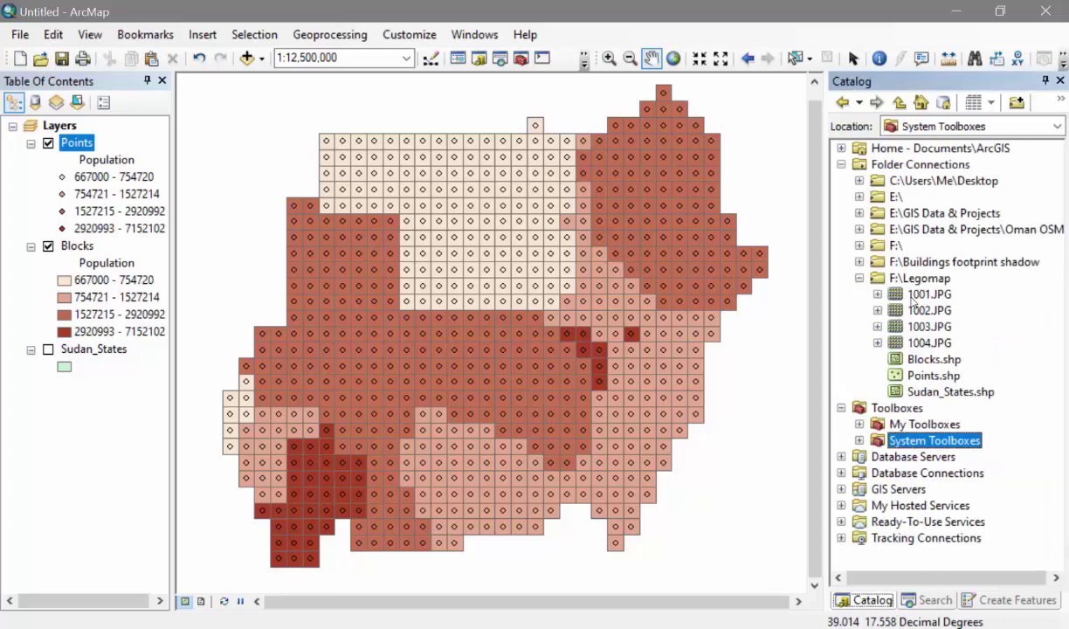
{"action": "left_click", "coordinate": [913, 295]}
{"action": "left_click", "coordinate": [931, 393]}
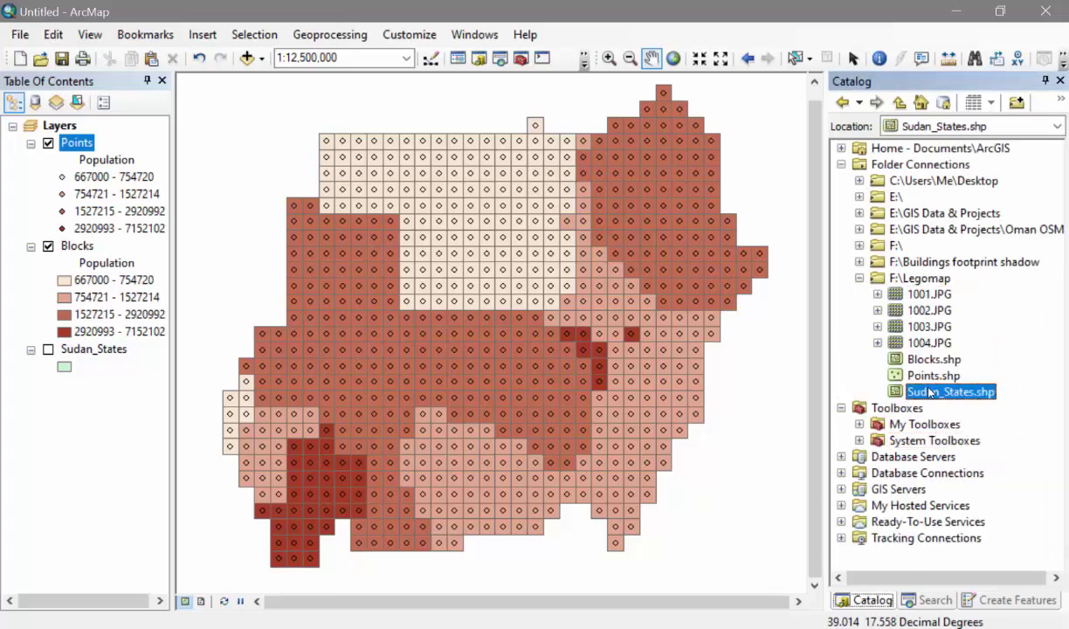
- View the stud pictures 1001.JPG to 1004.JPG in Windows Photo Viewer and compare their colors, then return to ArcMap
{"action": "left_click", "coordinate": [917, 297]}
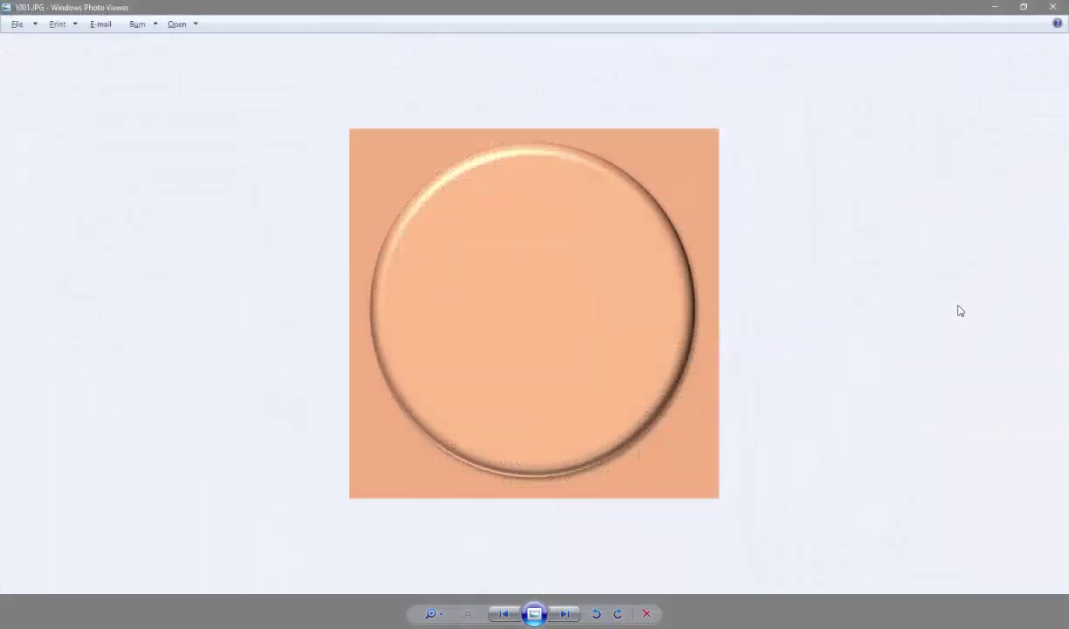
{"action": "key", "text": "Right"}
{"action": "key", "text": "Right"}
{"action": "key", "text": "Right"}
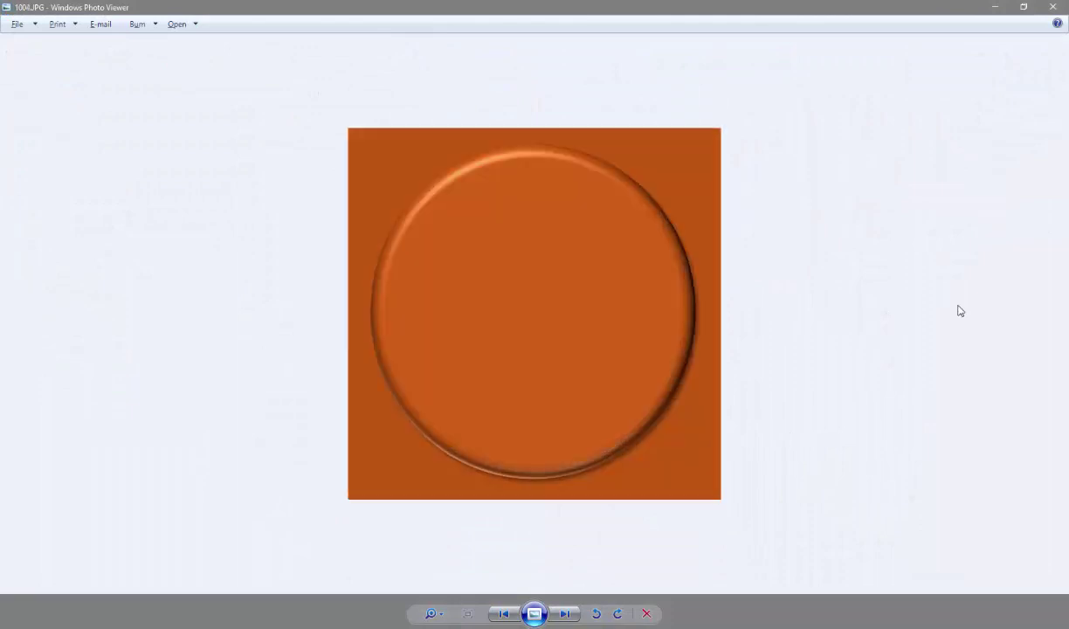
{"action": "key", "text": "Left"}
{"action": "key", "text": "Left"}
{"action": "key", "text": "Right"}
{"action": "key", "text": "Right"}
{"action": "key", "text": "Left"}
{"action": "key", "text": "Left"}
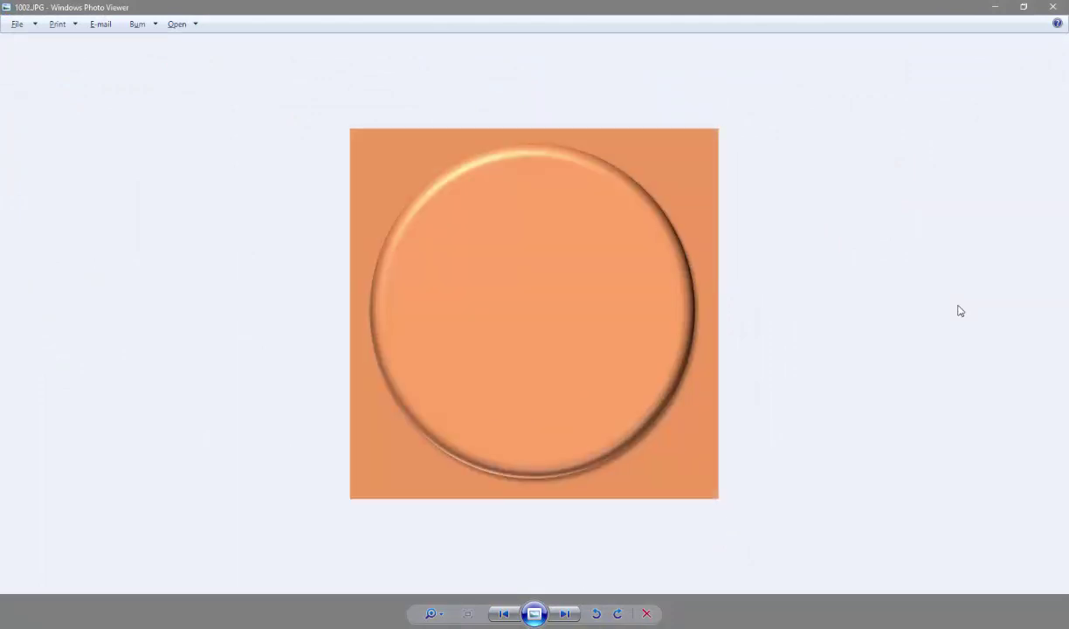
{"action": "key", "text": "Right"}
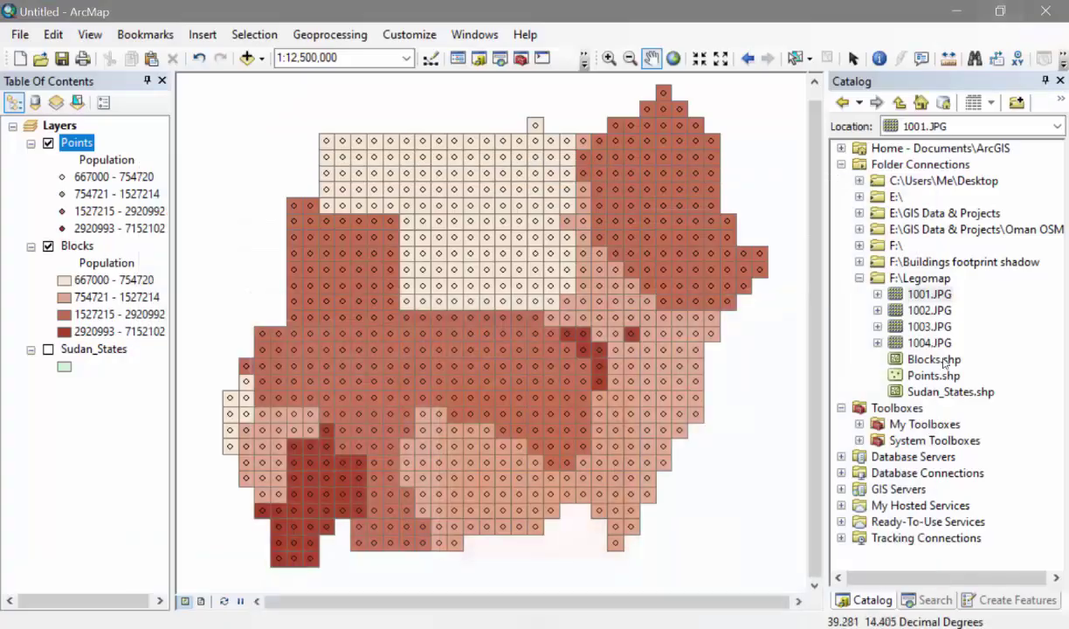
{"action": "left_click", "coordinate": [999, 5]}
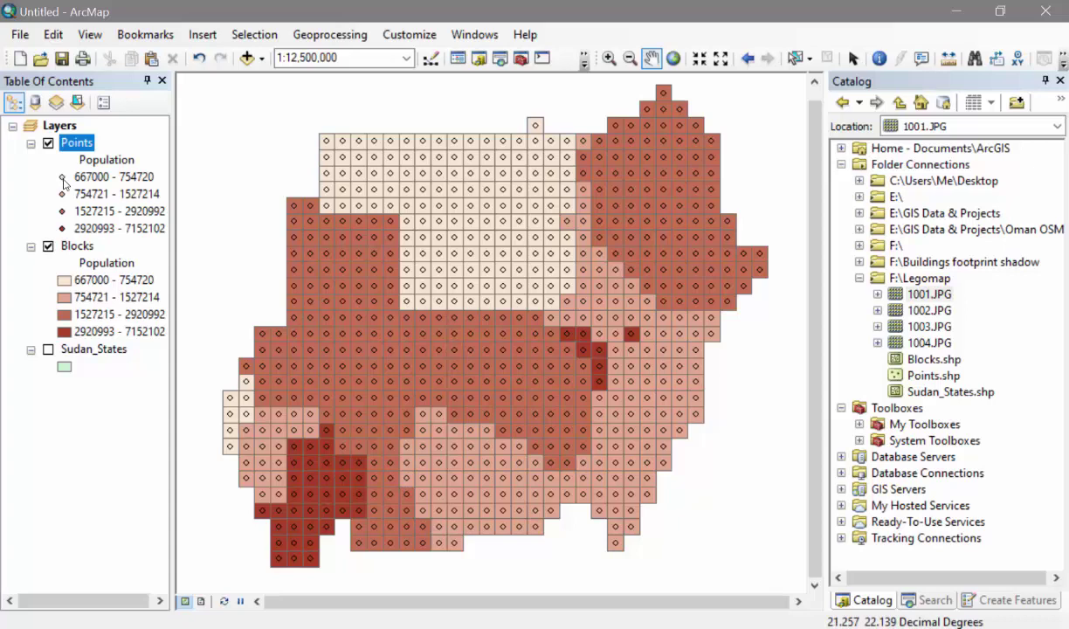
- Change the Points symbol for the 667000 - 754720 class to a Picture Marker Symbol using 1001.JPG from the Legomap folder
{"action": "double_click", "coordinate": [63, 177]}
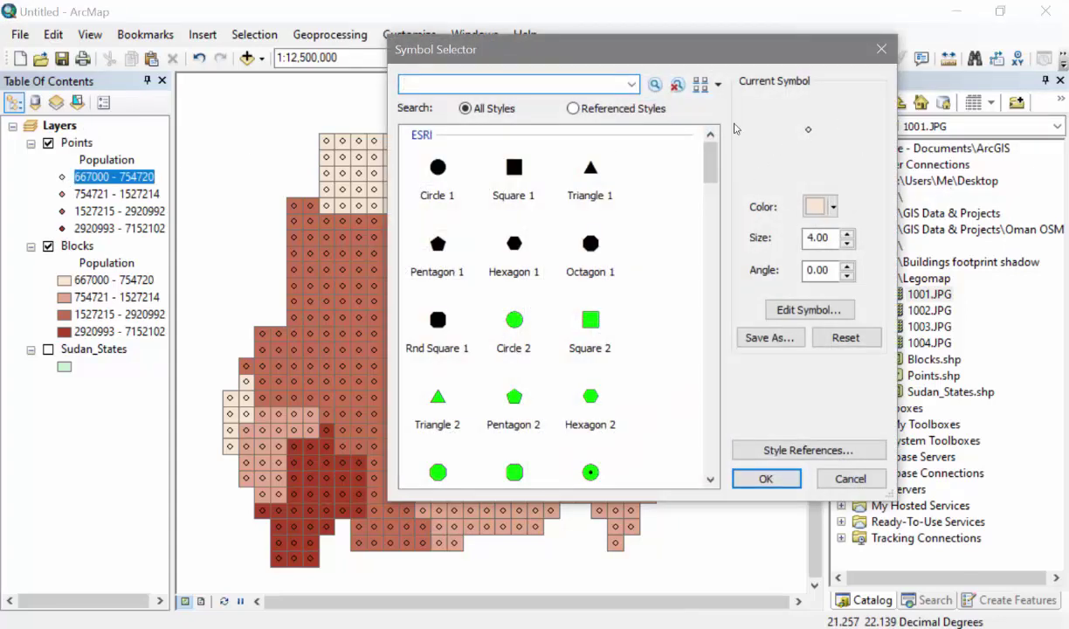
{"action": "left_click", "coordinate": [778, 310]}
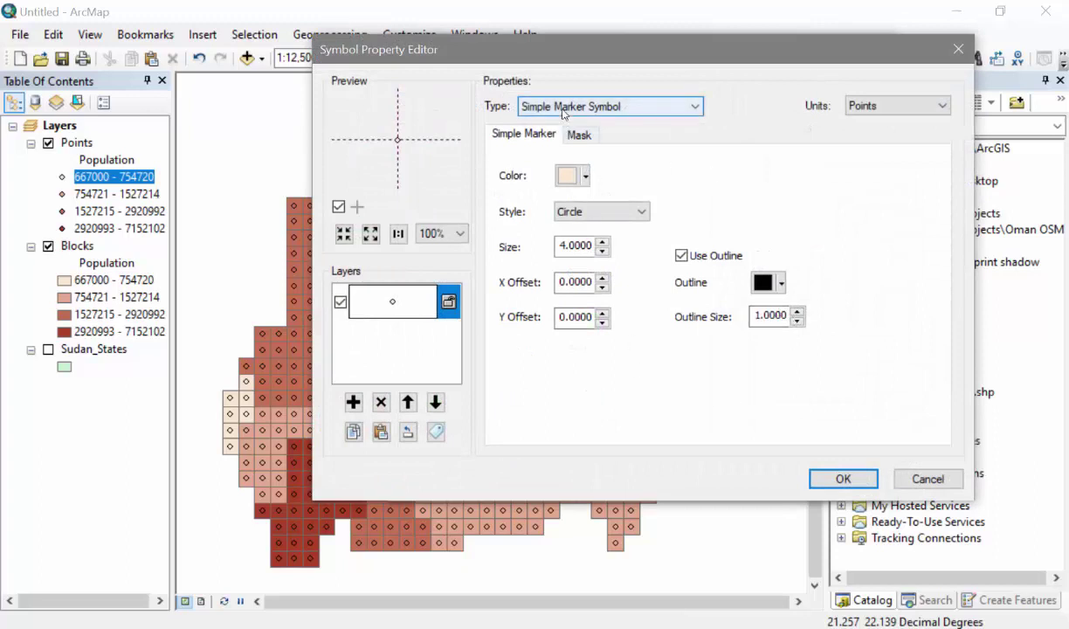
{"action": "left_click", "coordinate": [696, 106]}
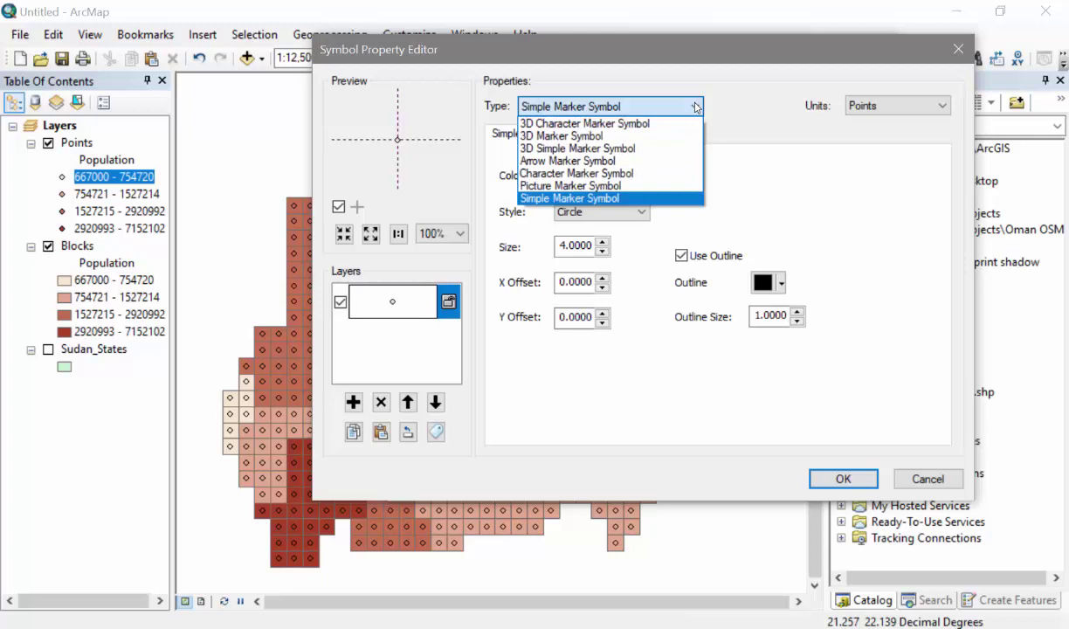
{"action": "left_click", "coordinate": [559, 186]}
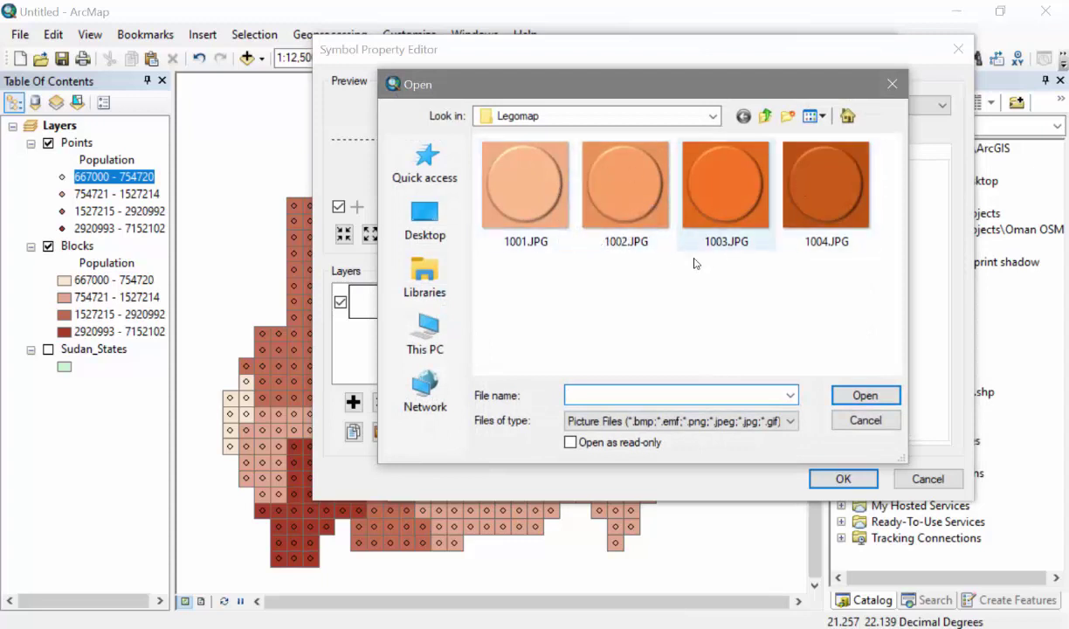
{"action": "left_click", "coordinate": [529, 189]}
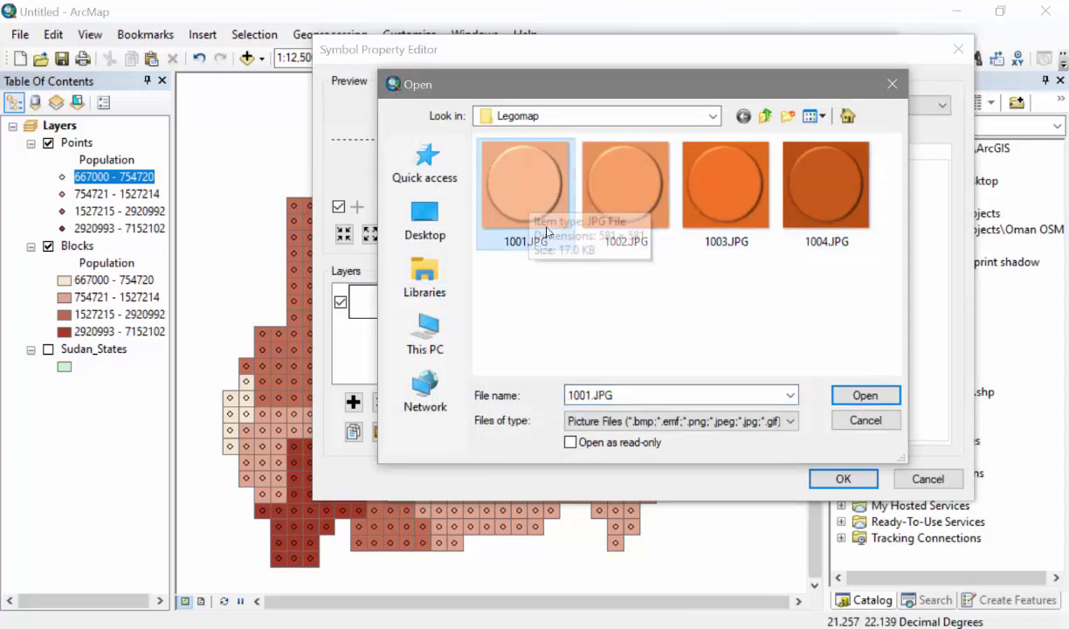
{"action": "left_click", "coordinate": [865, 395]}
{"action": "left_click", "coordinate": [840, 479]}
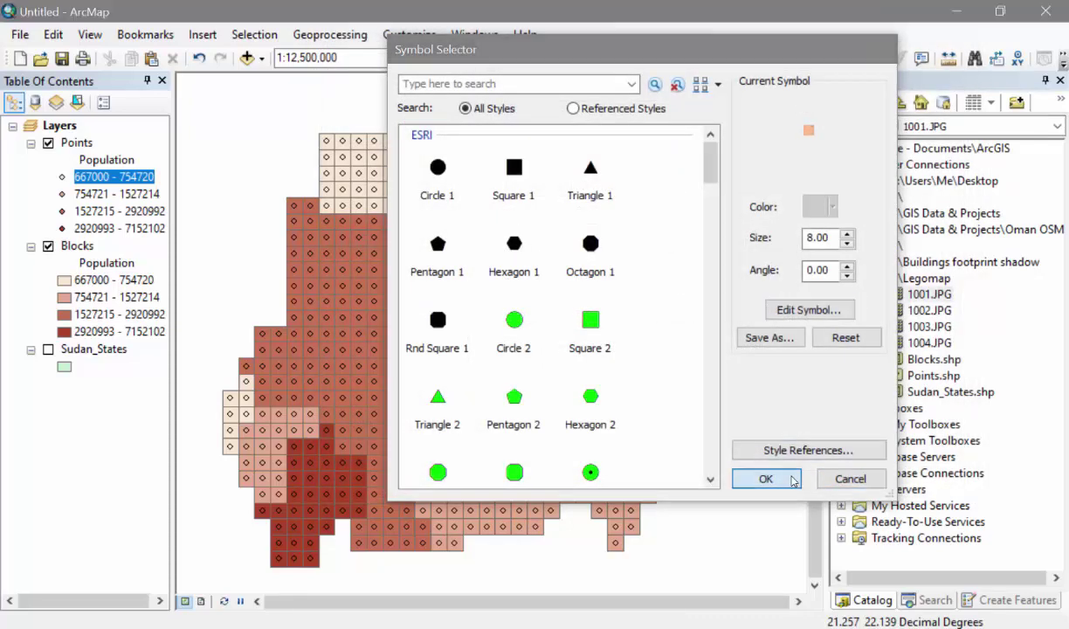
{"action": "left_click", "coordinate": [757, 478]}
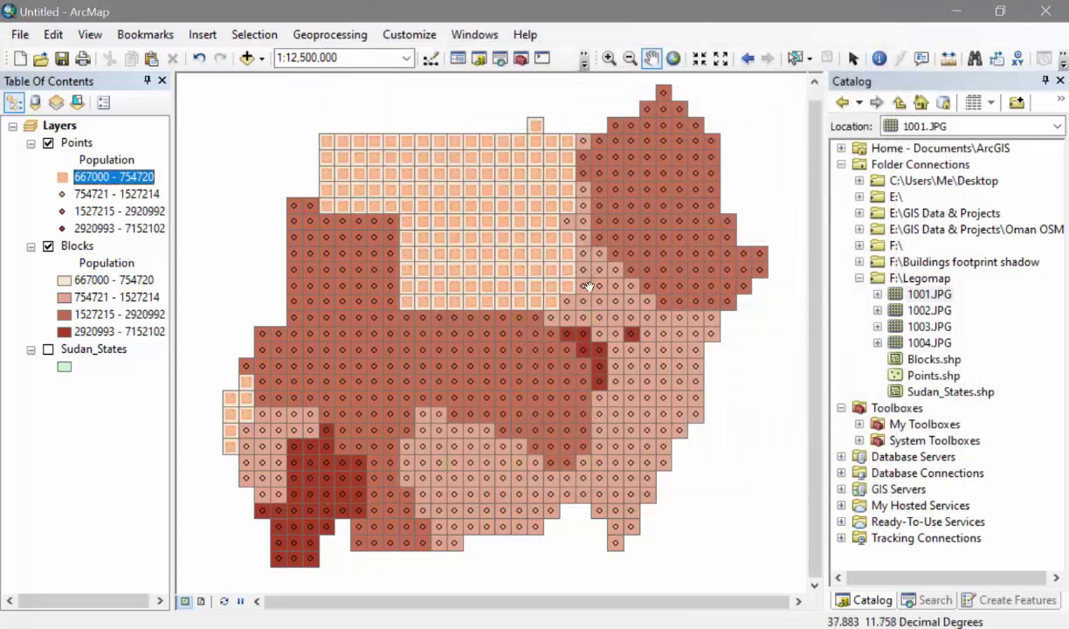
- Change the Points symbol for the 754721 - 1527214 class to a Picture Marker Symbol using 1002.JPG
{"action": "left_click", "coordinate": [63, 194]}
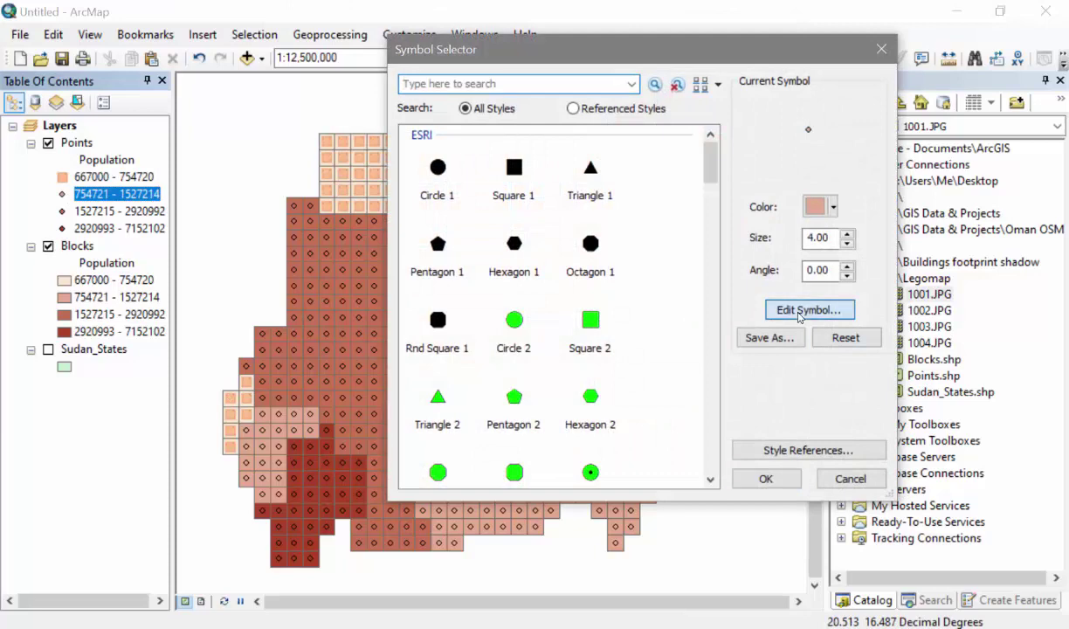
{"action": "left_click", "coordinate": [778, 310]}
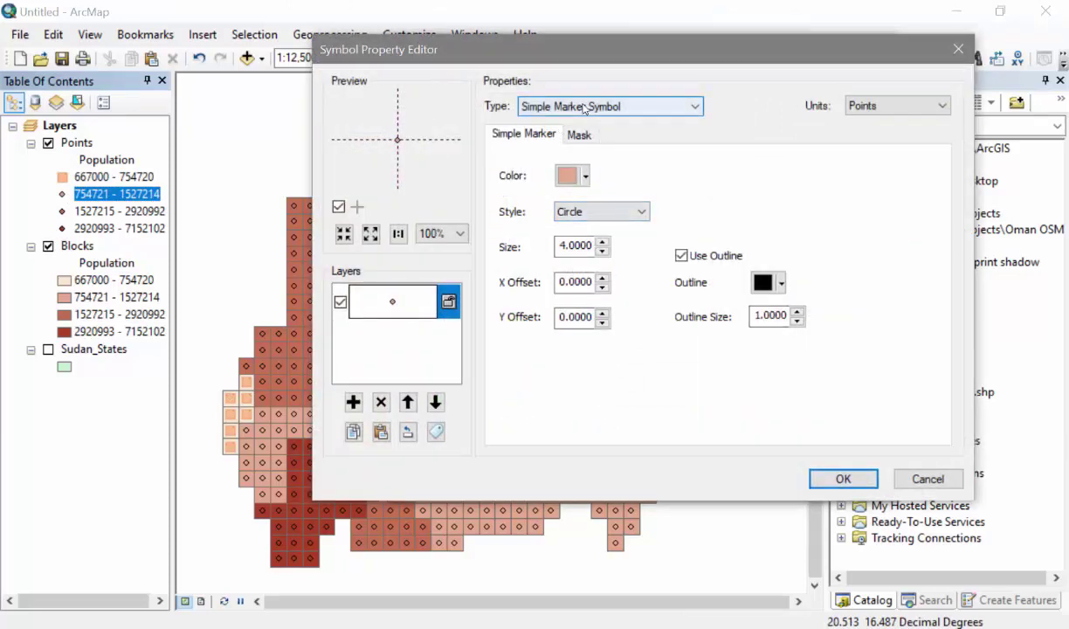
{"action": "scroll", "coordinate": [576, 109], "scroll_direction": "up", "scroll_amount": 1}
{"action": "double_click", "coordinate": [571, 182]}
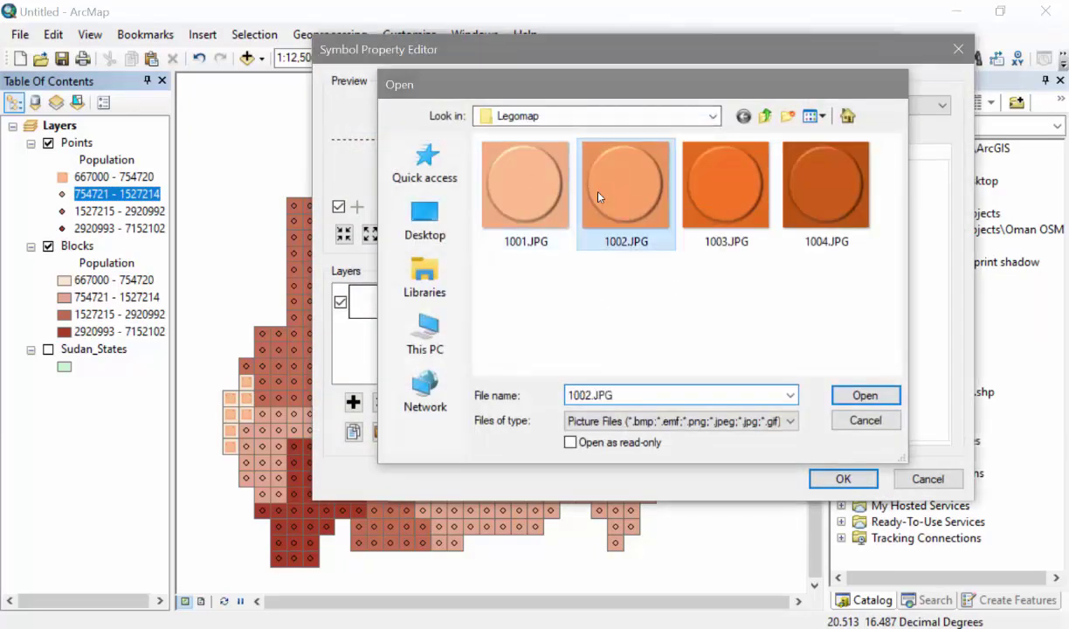
{"action": "left_click", "coordinate": [819, 481]}
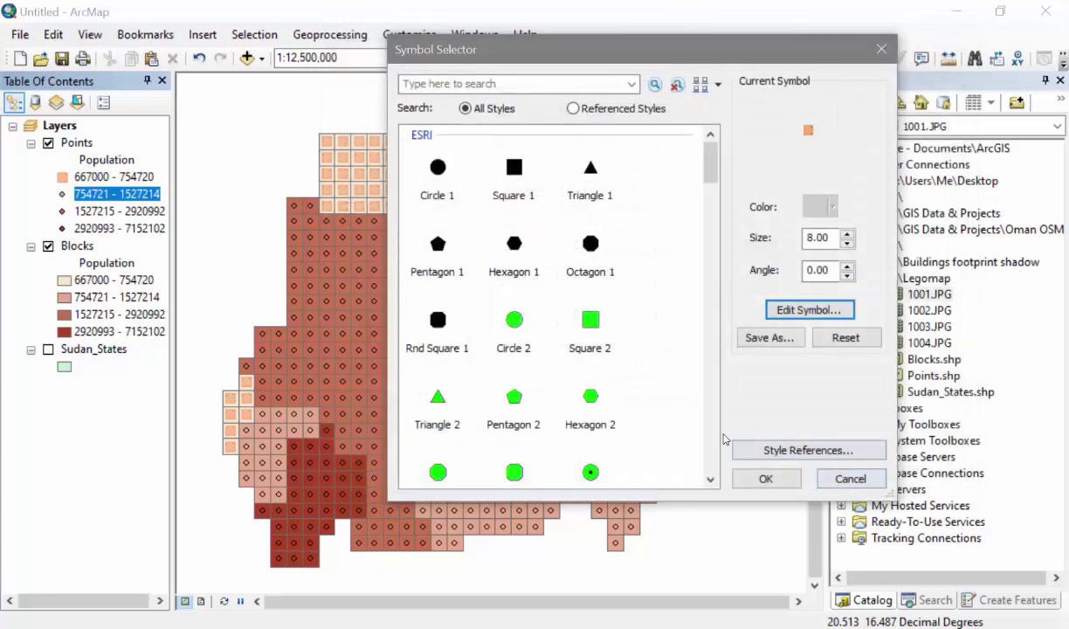
{"action": "left_click", "coordinate": [761, 479]}
- Change the Points symbol for the 1527215 - 2920992 class to a Picture Marker Symbol using 1003.JPG
{"action": "double_click", "coordinate": [62, 211]}
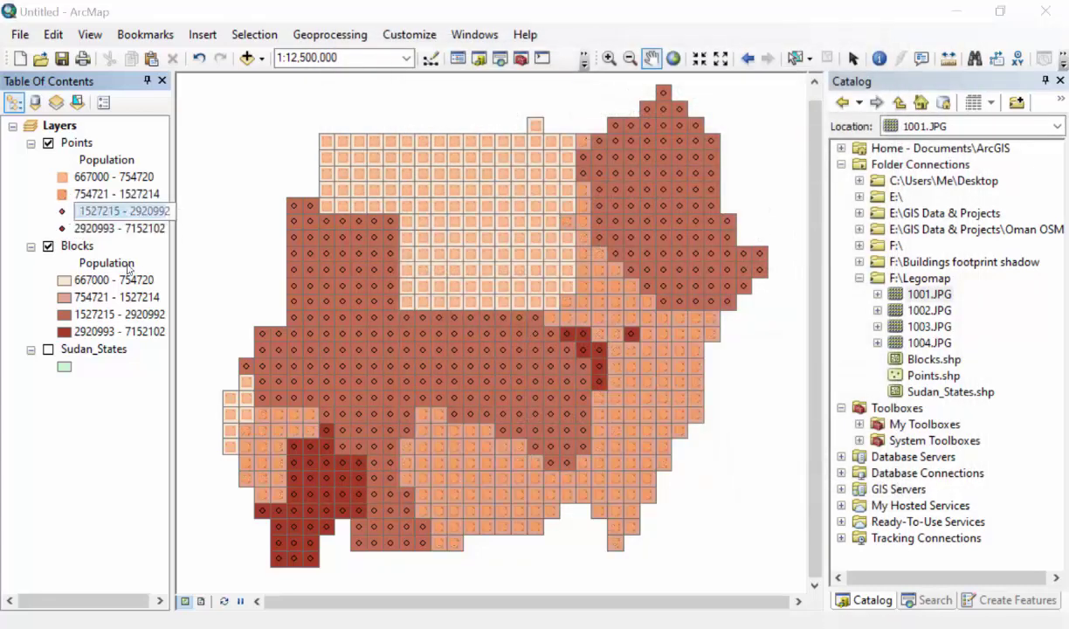
{"action": "left_click", "coordinate": [808, 309]}
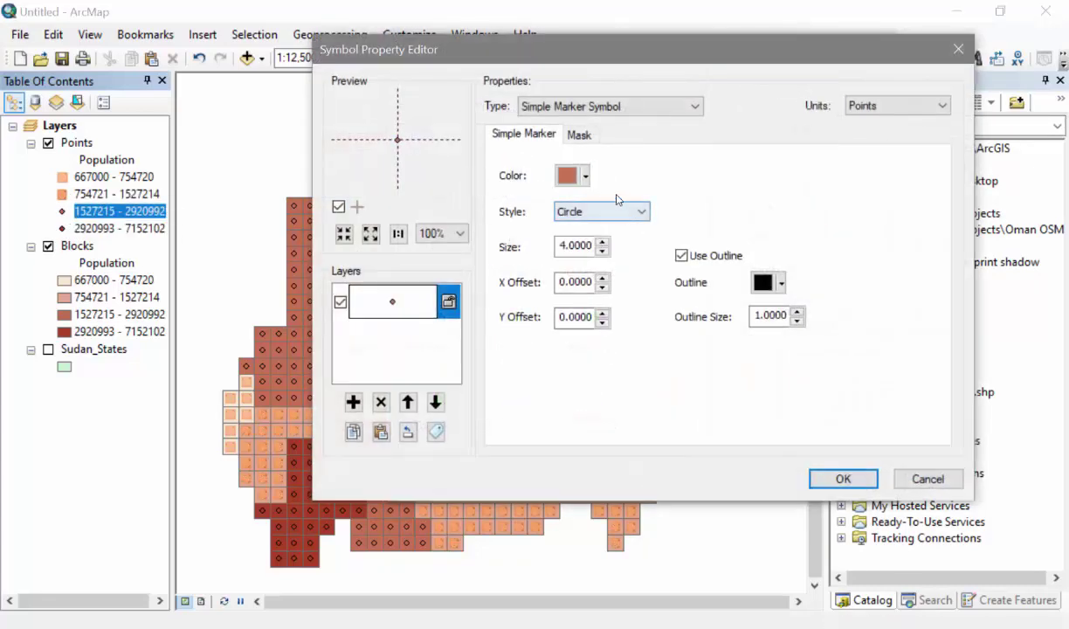
{"action": "scroll", "coordinate": [603, 105], "scroll_direction": "up", "scroll_amount": 1}
{"action": "double_click", "coordinate": [732, 196]}
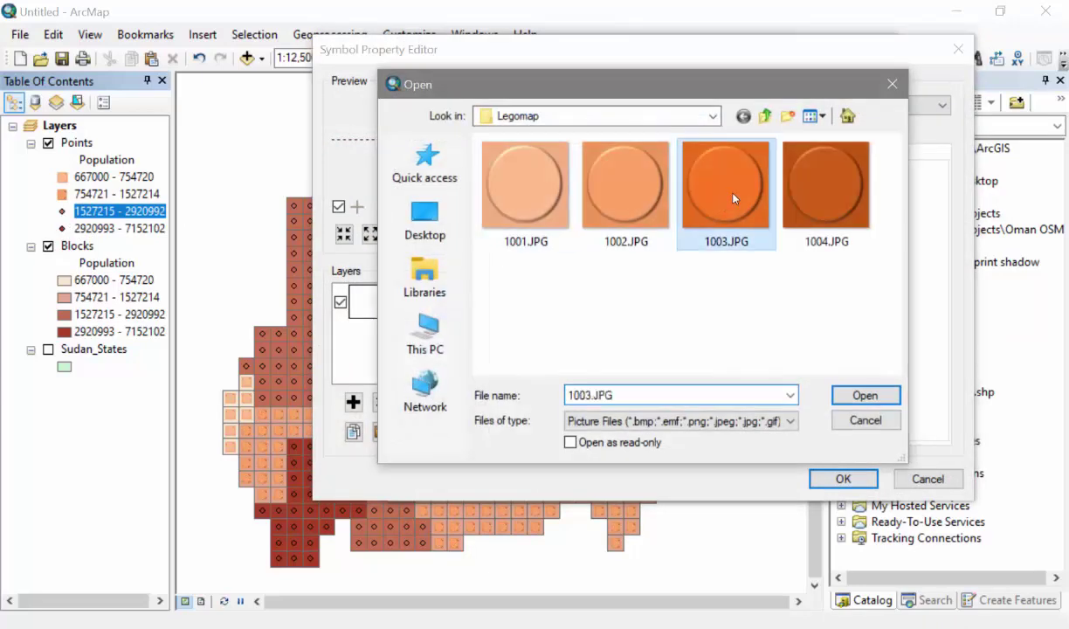
{"action": "left_click", "coordinate": [841, 479]}
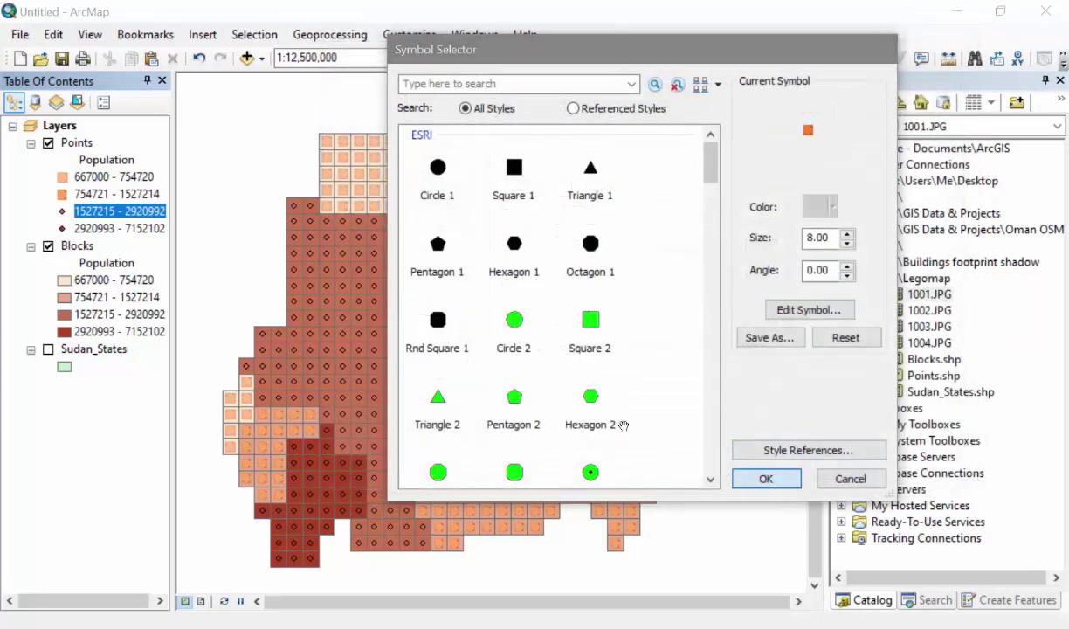
{"action": "left_click", "coordinate": [769, 479]}
- Change the Points symbol for the 2920993 - 7152102 class to a Picture Marker Symbol using 1004.JPG
{"action": "double_click", "coordinate": [62, 228]}
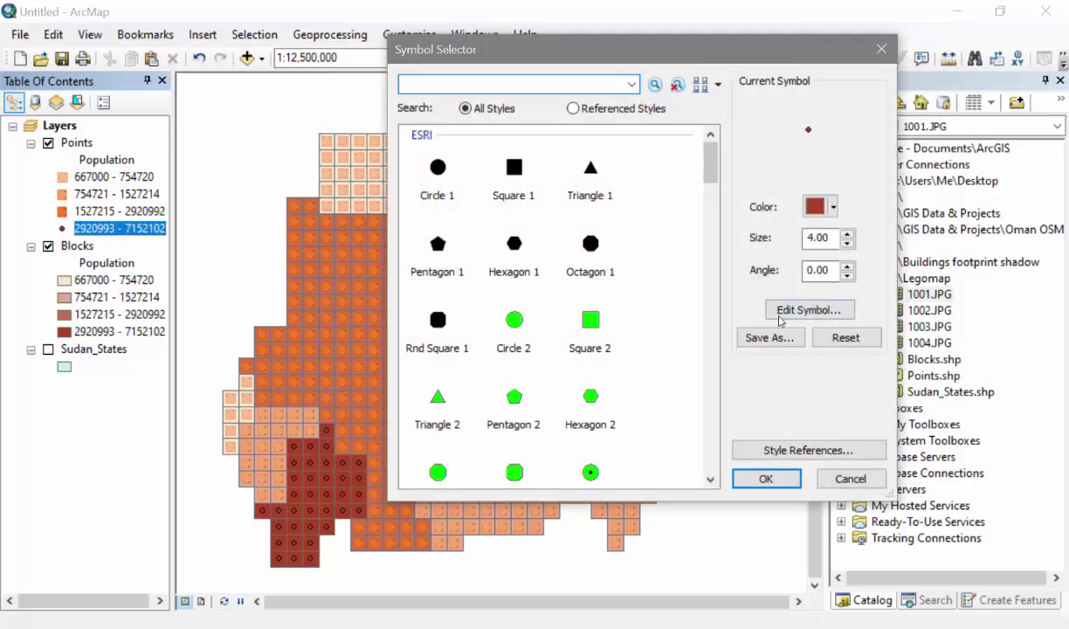
{"action": "left_click", "coordinate": [808, 309]}
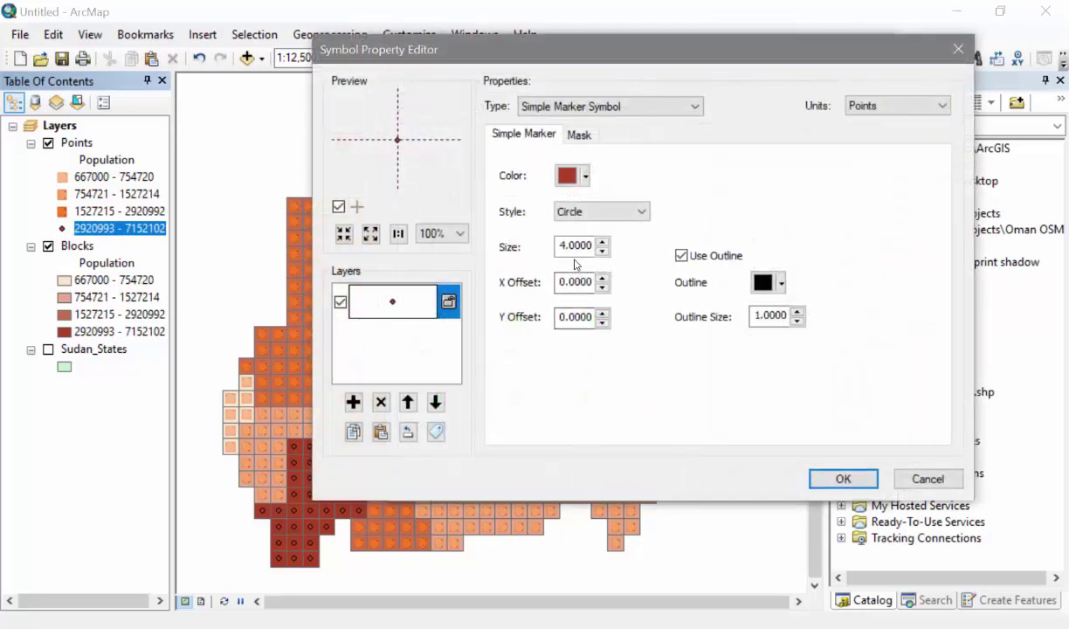
{"action": "left_click", "coordinate": [610, 106]}
{"action": "left_click", "coordinate": [576, 157]}
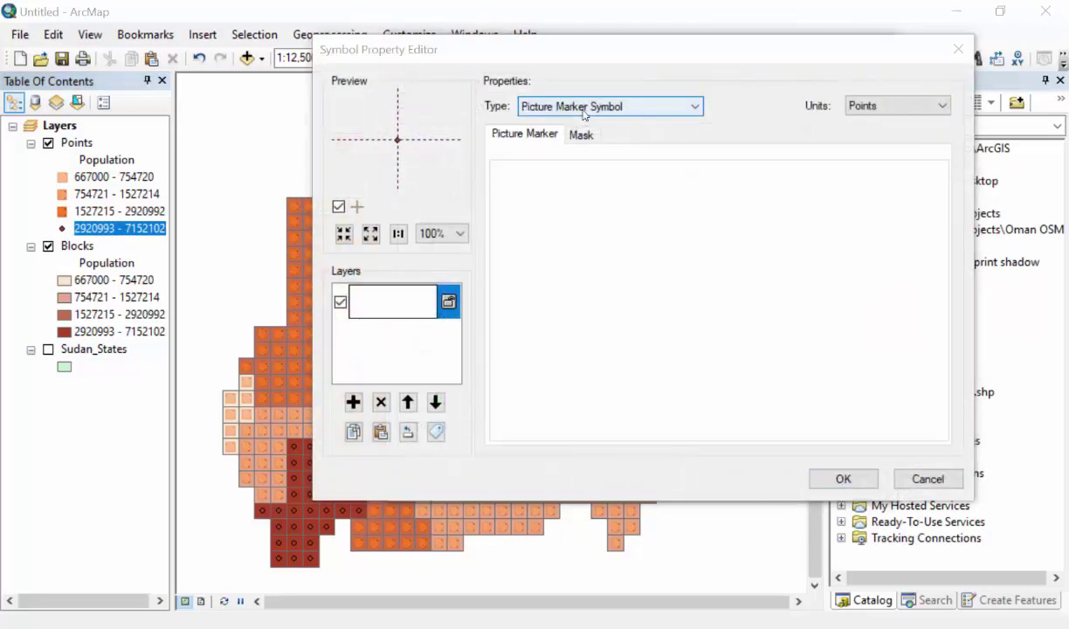
{"action": "double_click", "coordinate": [821, 174]}
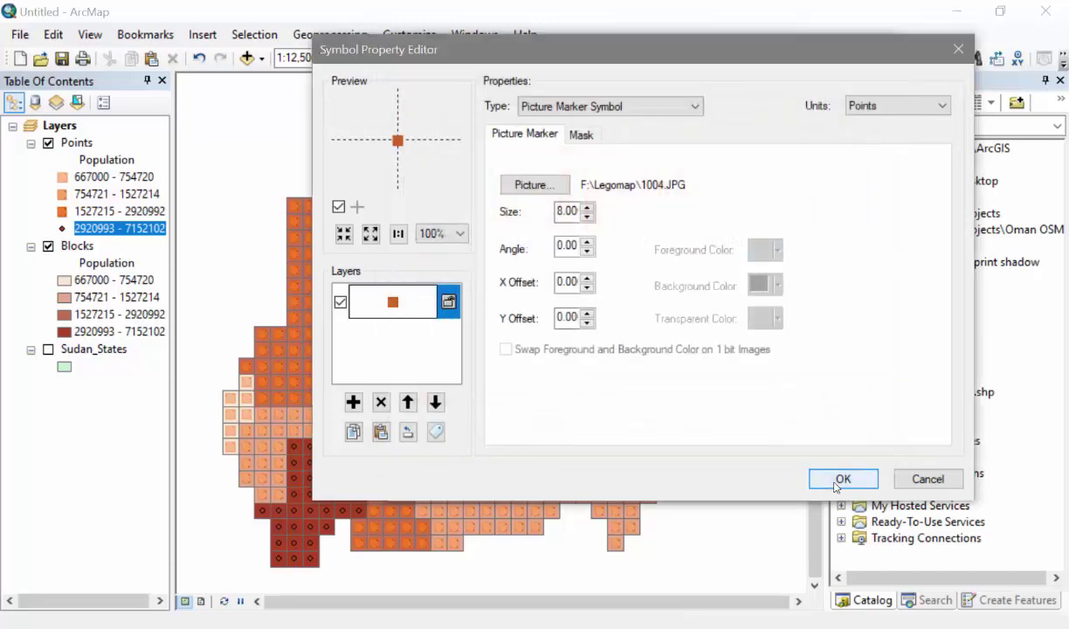
{"action": "left_click", "coordinate": [841, 479]}
{"action": "left_click", "coordinate": [766, 478]}
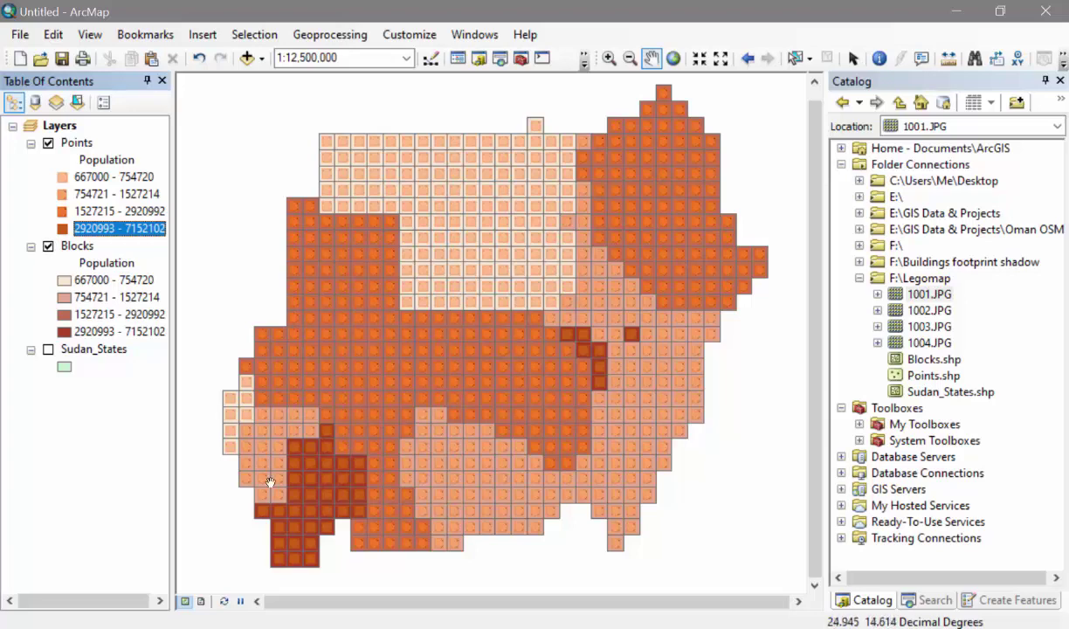
- Set the data frame's reference scale at the 1:12,500,000 map scale and inspect the studs up close
{"action": "right_click", "coordinate": [63, 128]}
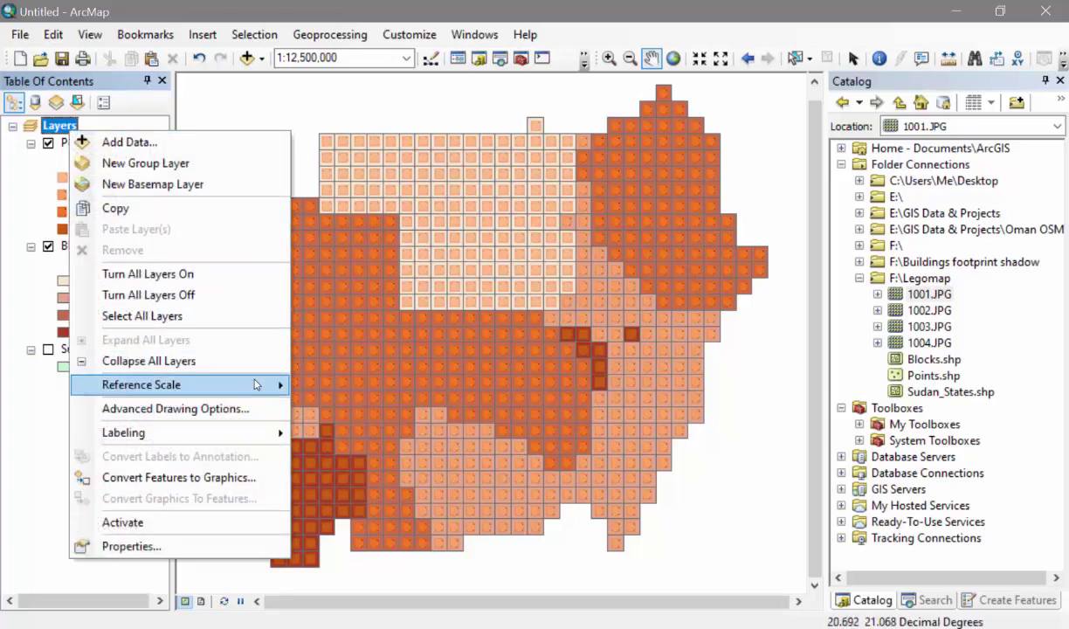
{"action": "mouse_move", "coordinate": [256, 385]}
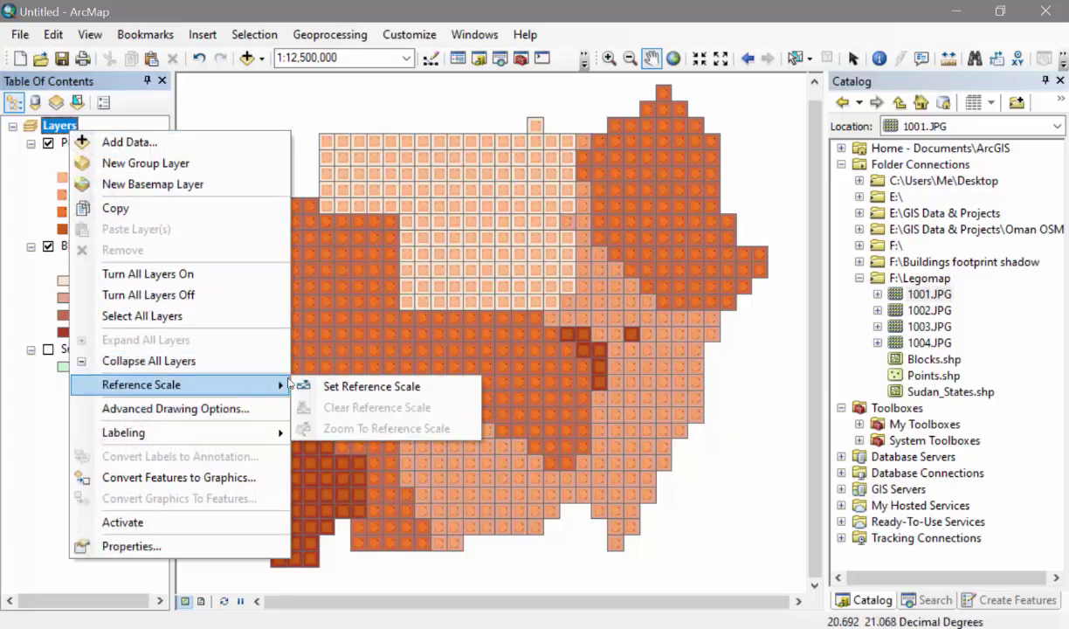
{"action": "left_click", "coordinate": [403, 387]}
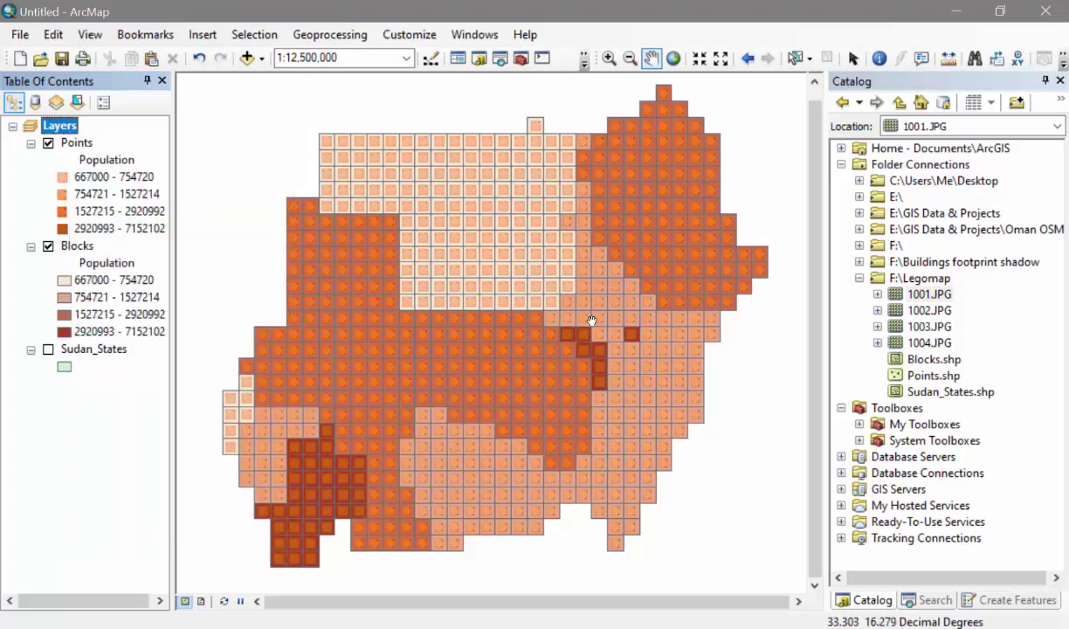
{"action": "scroll", "coordinate": [543, 271], "scroll_direction": "up", "scroll_amount": 5}
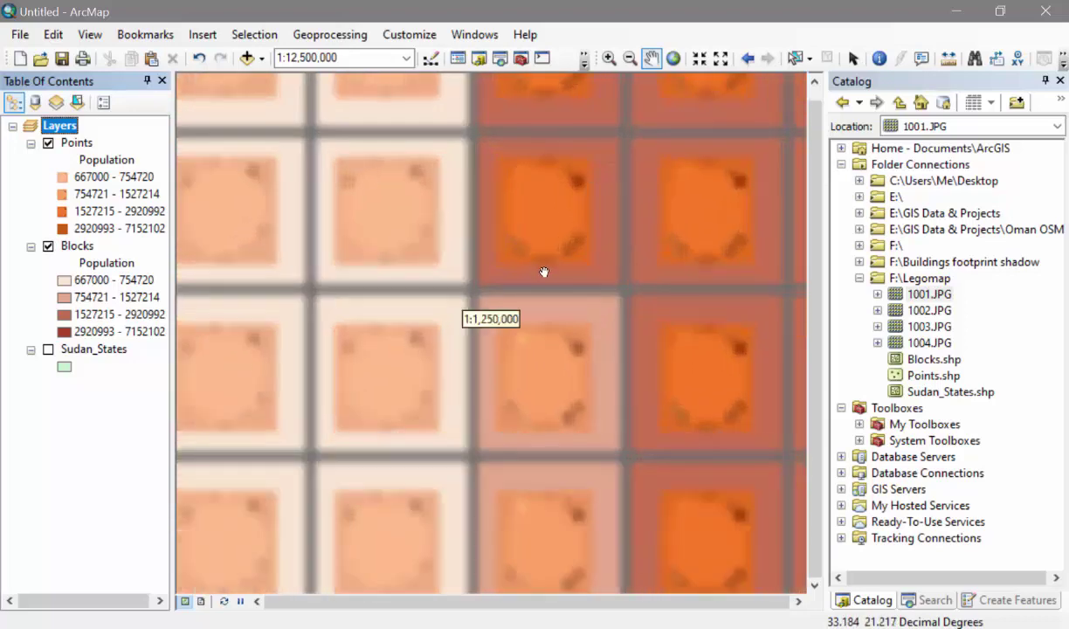
{"action": "left_click_drag", "start_coordinate": [408, 357], "coordinate": [514, 191]}
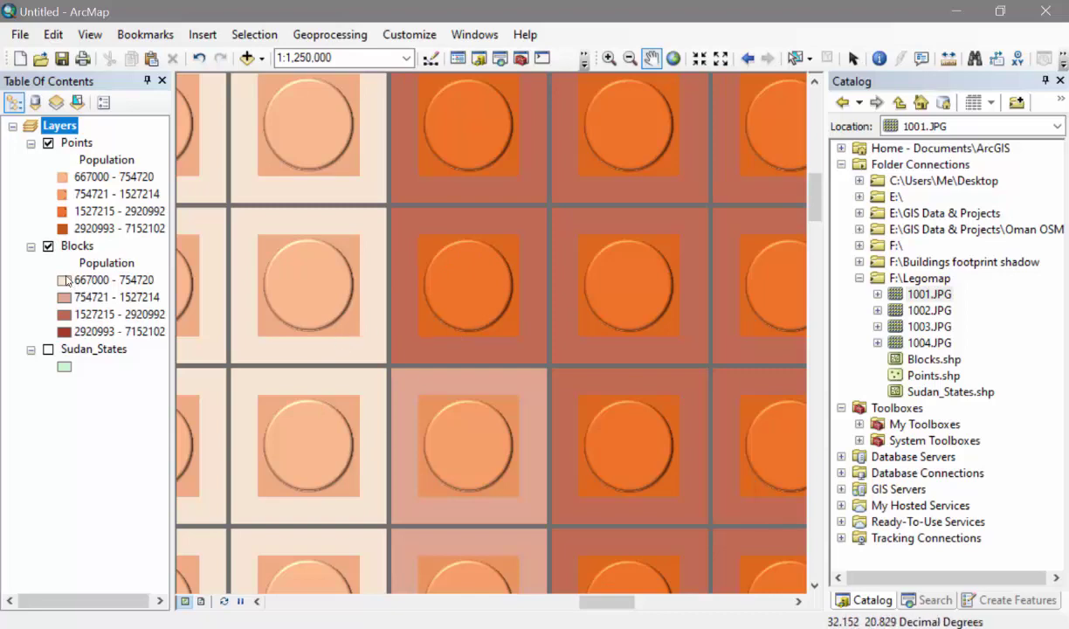
- Set the fill color of the Blocks 667000 - 754720 class to RGB 244, 177, 131
{"action": "double_click", "coordinate": [67, 279]}
{"action": "left_click_drag", "start_coordinate": [536, 61], "coordinate": [598, 95]}
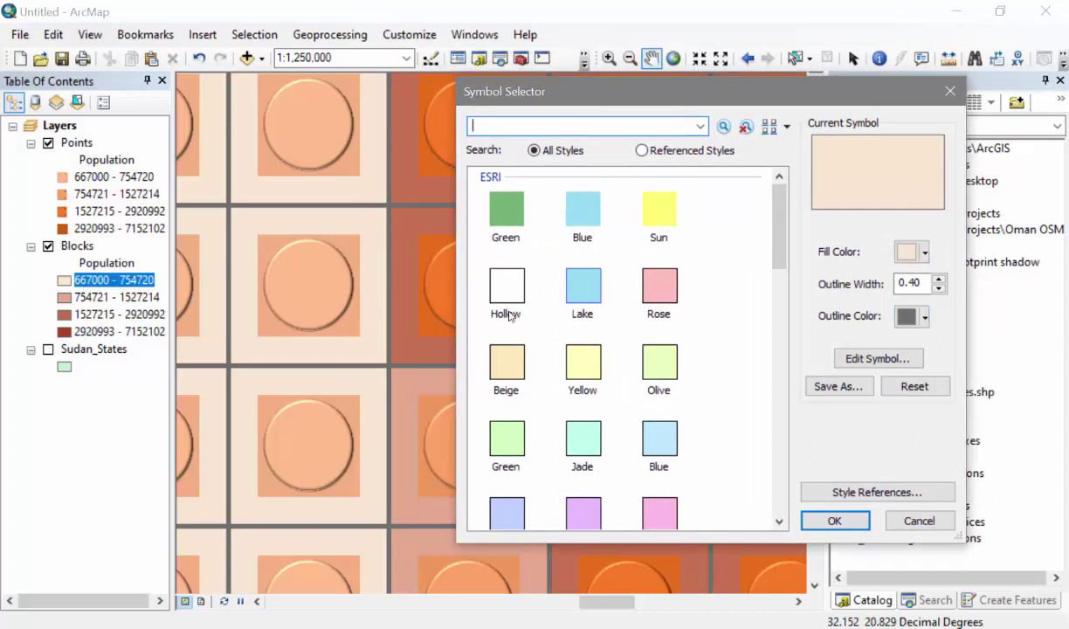
{"action": "left_click", "coordinate": [909, 252]}
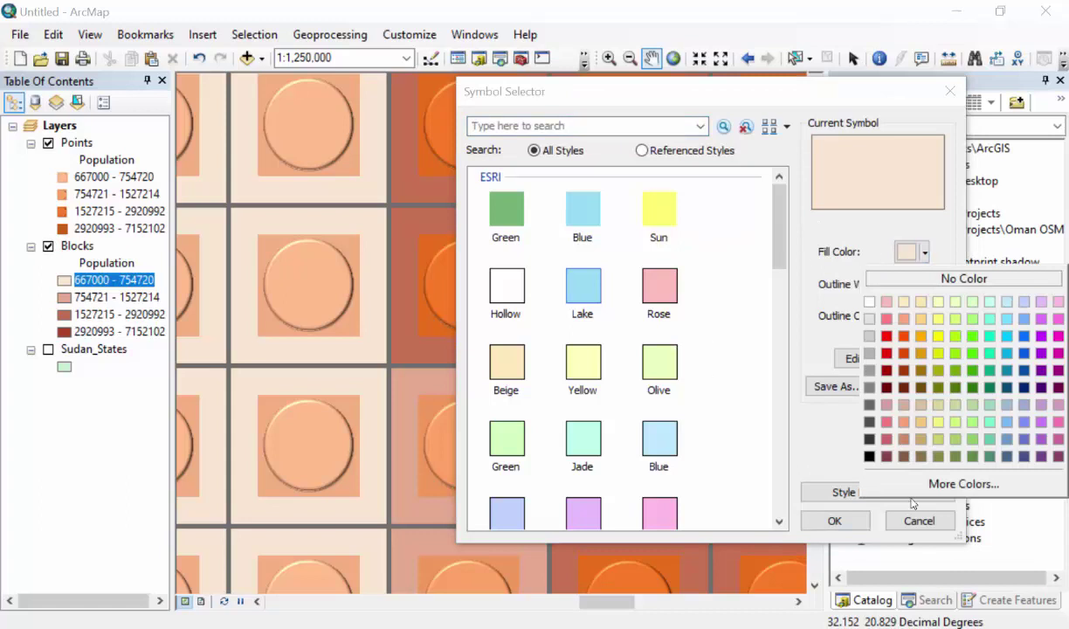
{"action": "left_click", "coordinate": [909, 483]}
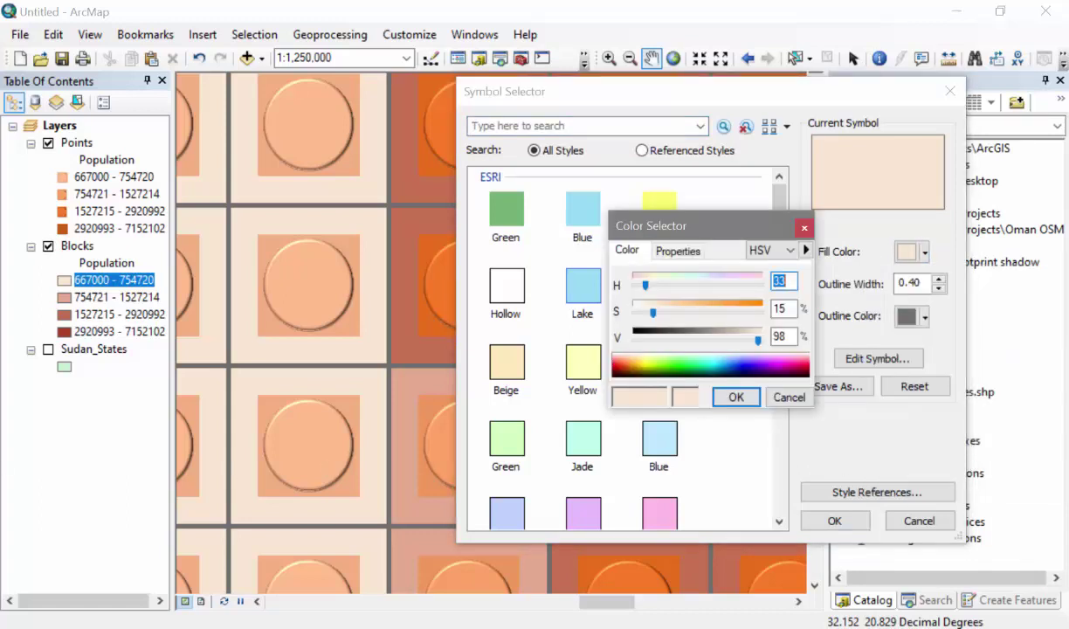
{"action": "left_click", "coordinate": [769, 250]}
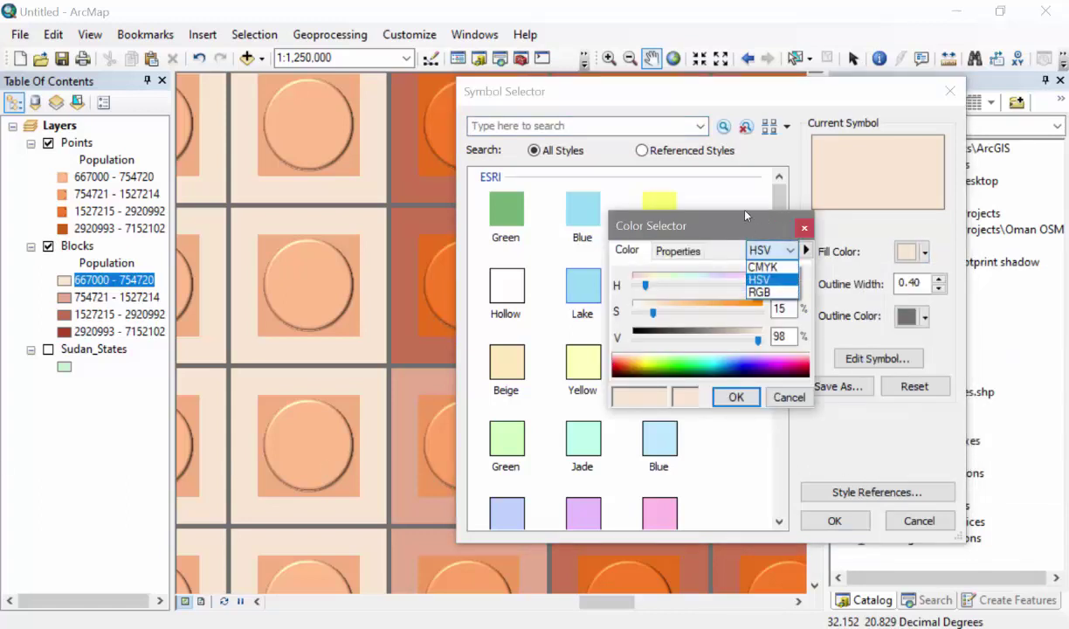
{"action": "left_click", "coordinate": [773, 293]}
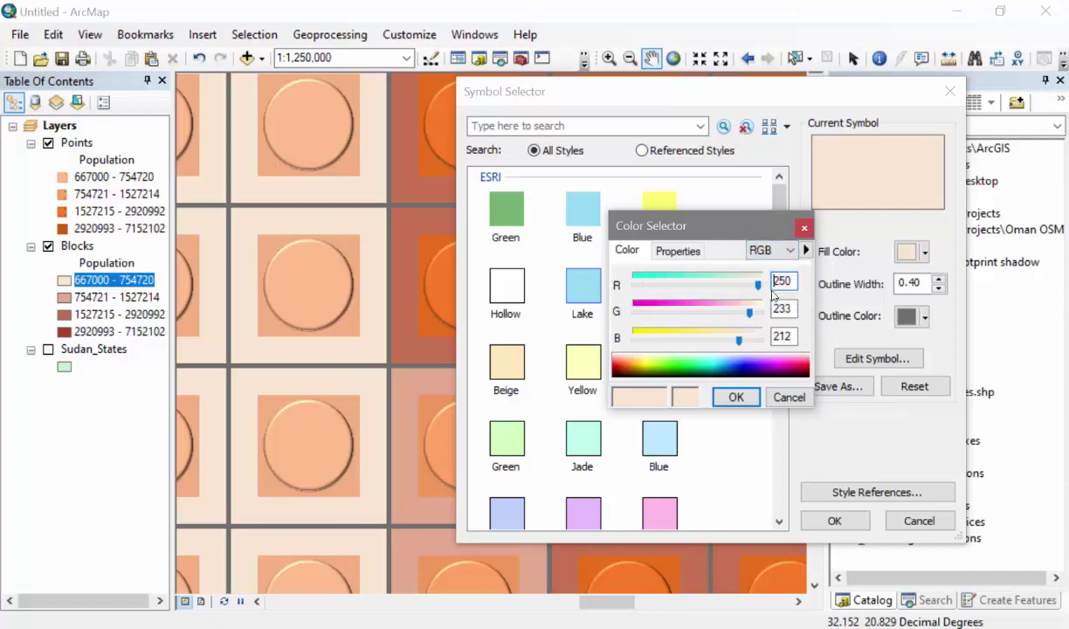
{"action": "double_click", "coordinate": [775, 281]}
{"action": "type", "text": "244"}
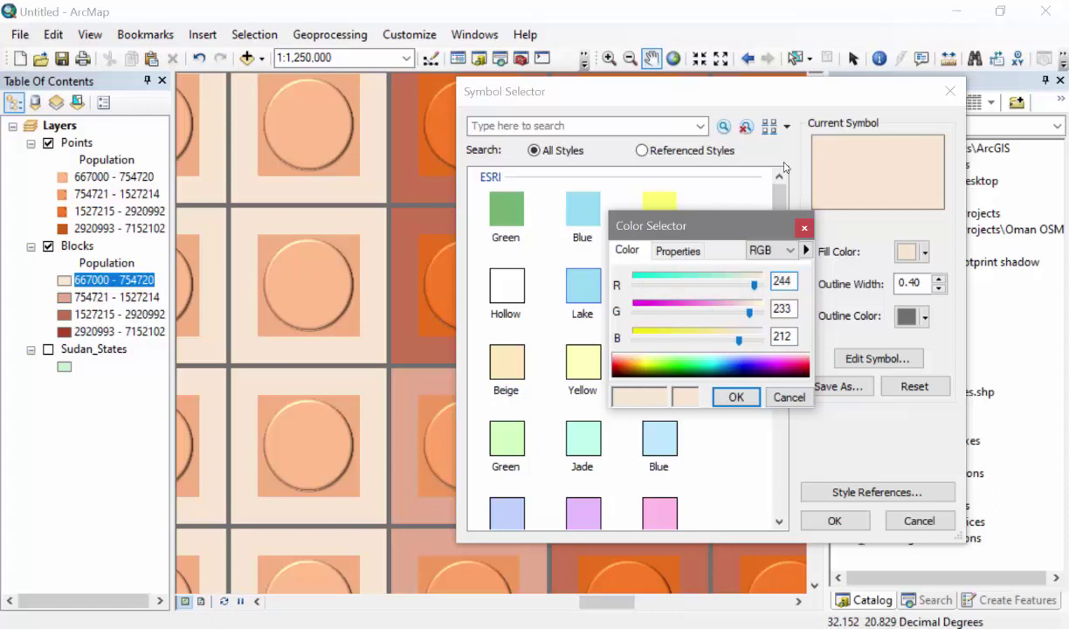
{"action": "key", "text": "Tab"}
{"action": "key", "text": "BackSpace"}
{"action": "type", "text": "177"}
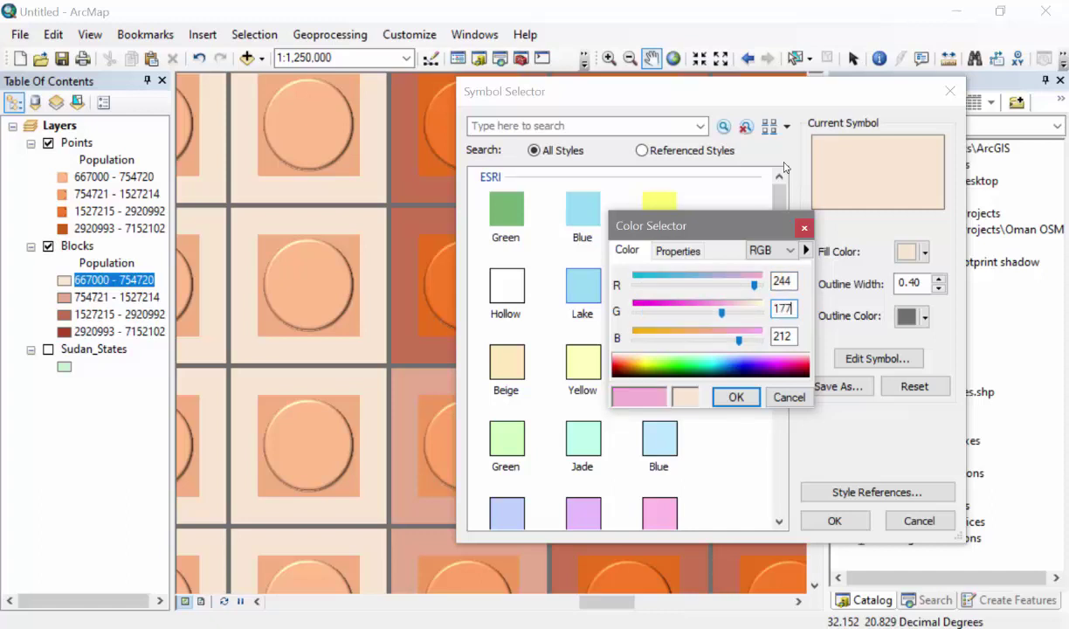
{"action": "key", "text": "Tab"}
{"action": "type", "text": "131"}
{"action": "left_click", "coordinate": [736, 397]}
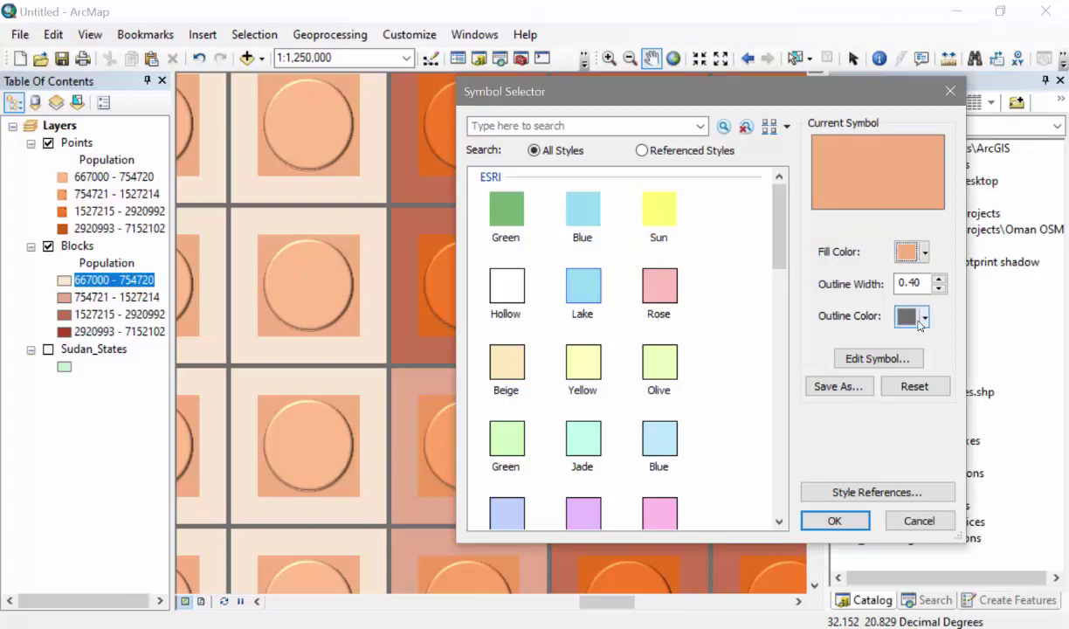
- Set the outline color of the Blocks 667000 - 754720 class to RGB 244, 177, 131
{"action": "left_click", "coordinate": [919, 321]}
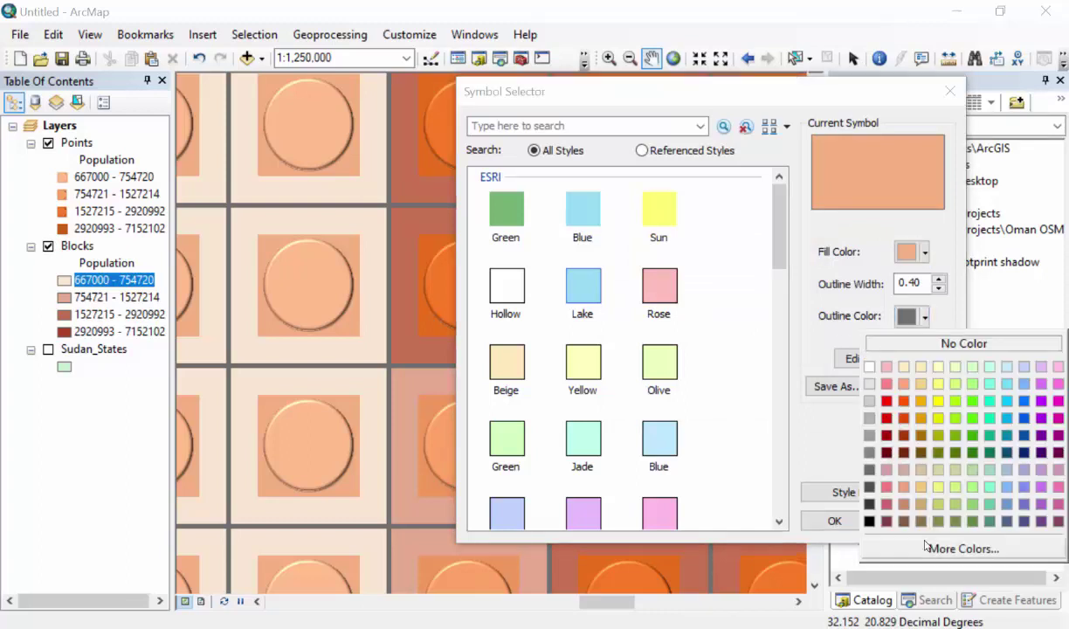
{"action": "left_click", "coordinate": [884, 548]}
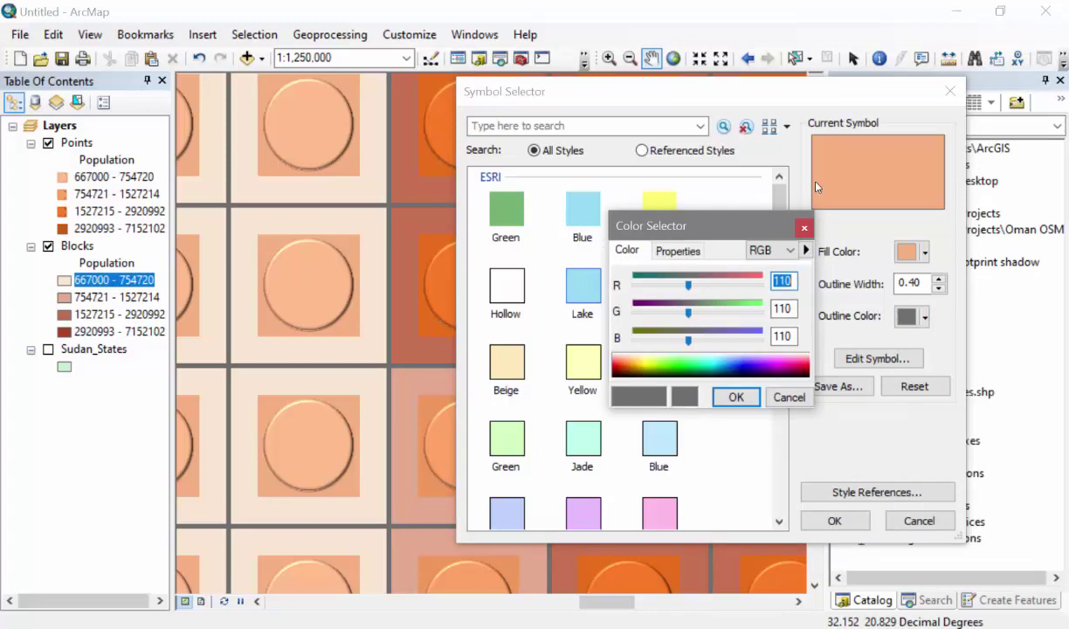
{"action": "type", "text": "244"}
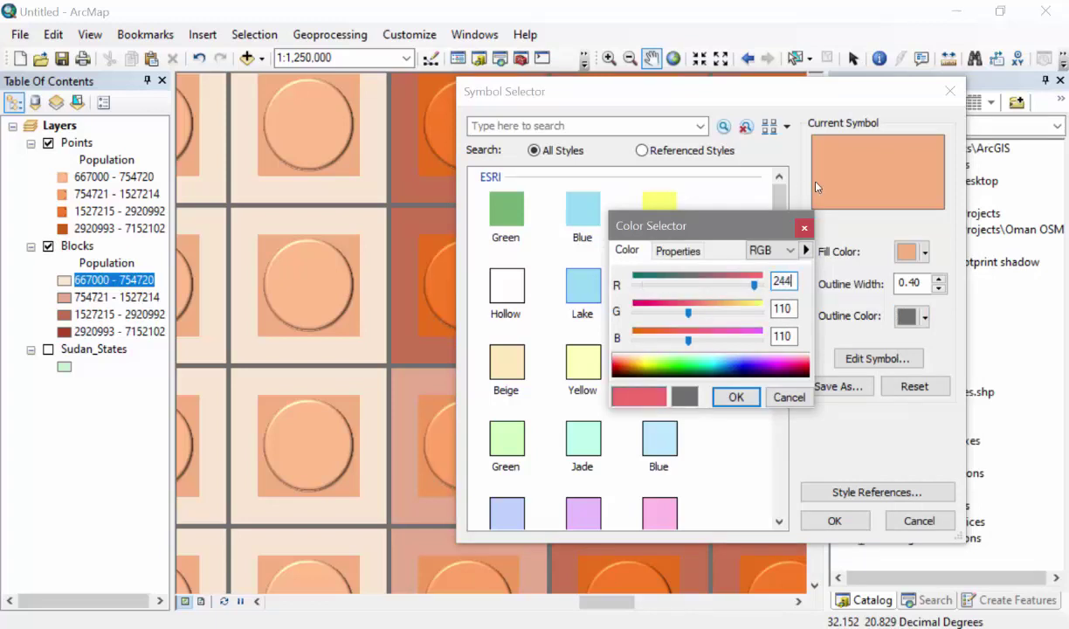
{"action": "key", "text": "Tab"}
{"action": "type", "text": "177"}
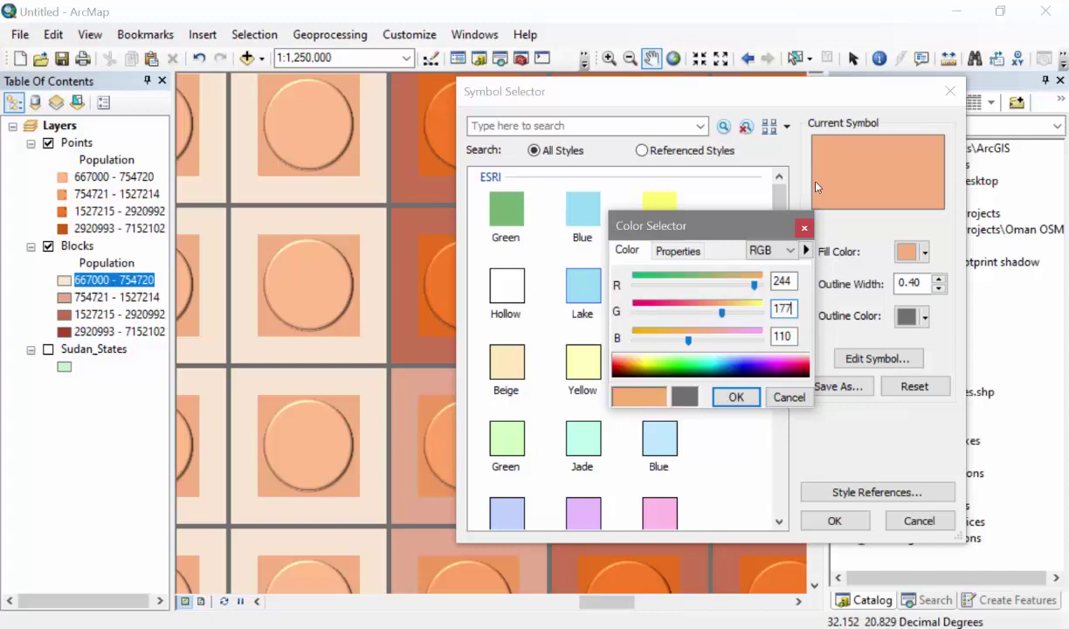
{"action": "key", "text": "Tab"}
{"action": "type", "text": "131"}
{"action": "left_click_drag", "start_coordinate": [714, 217], "coordinate": [734, 215]}
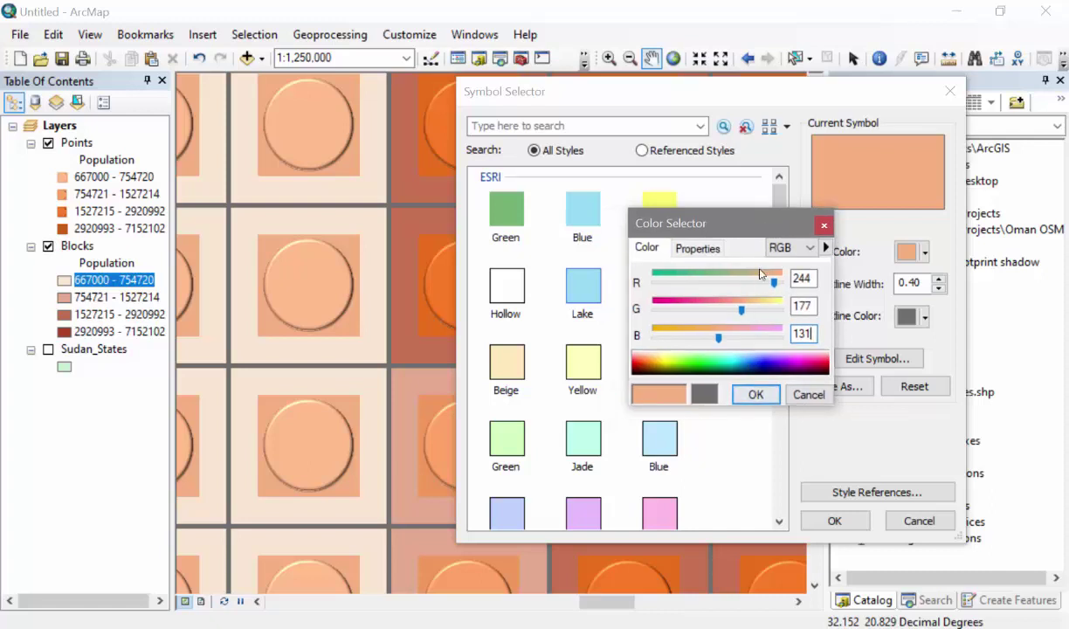
- Darken that outline color by setting its CMYK black (K) value to 10%, and apply the symbol
{"action": "left_click", "coordinate": [778, 249]}
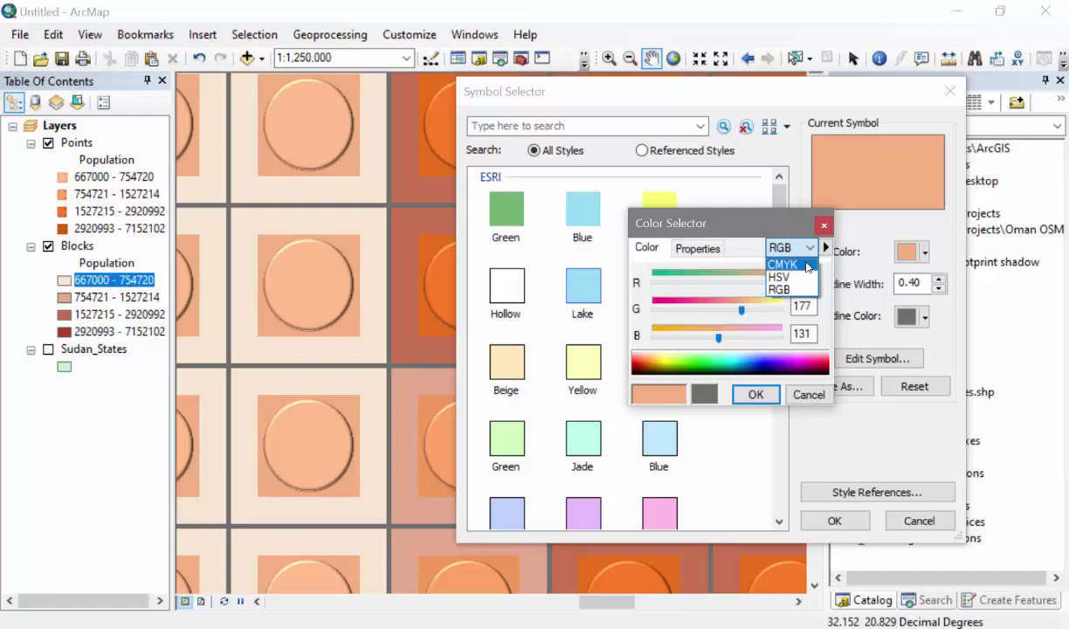
{"action": "left_click", "coordinate": [807, 264]}
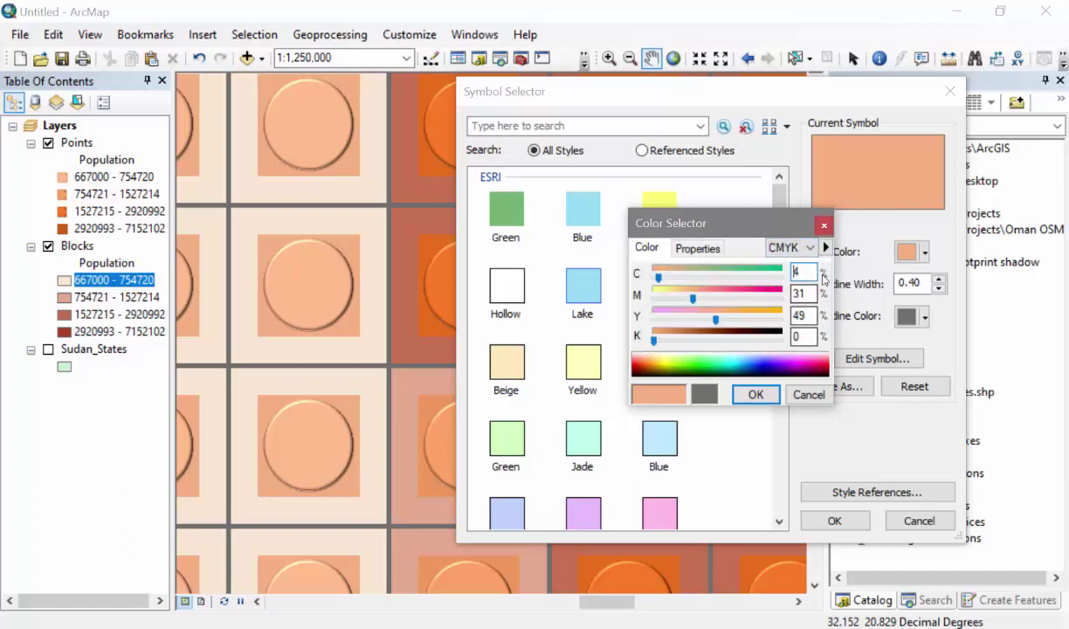
{"action": "double_click", "coordinate": [795, 334]}
{"action": "key", "text": "BackSpace"}
{"action": "type", "text": "0"}
{"action": "type", "text": "1"}
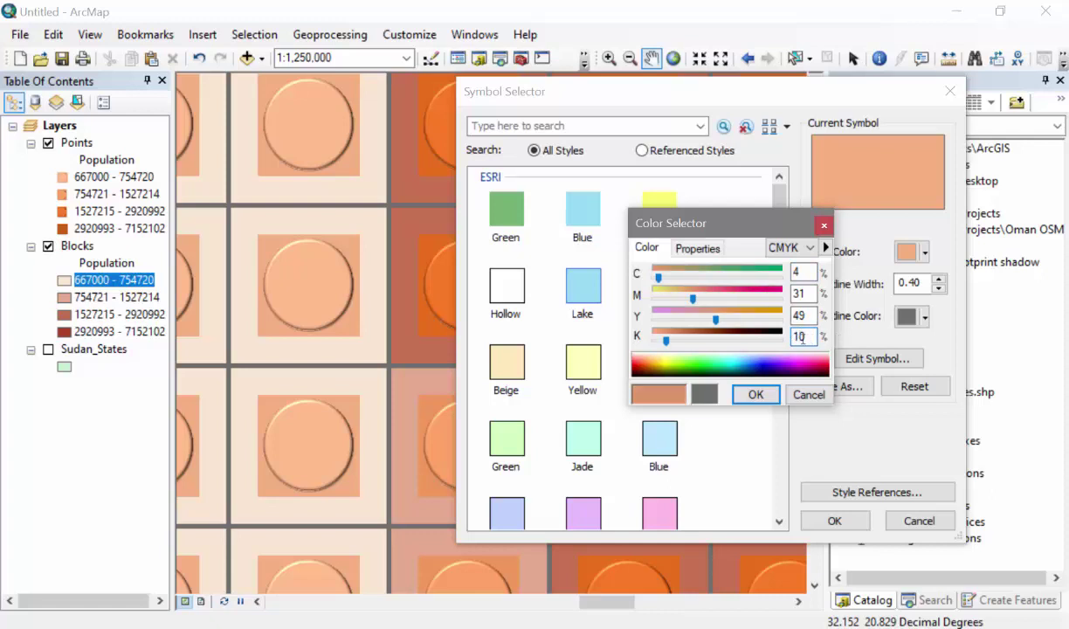
{"action": "left_click", "coordinate": [756, 395]}
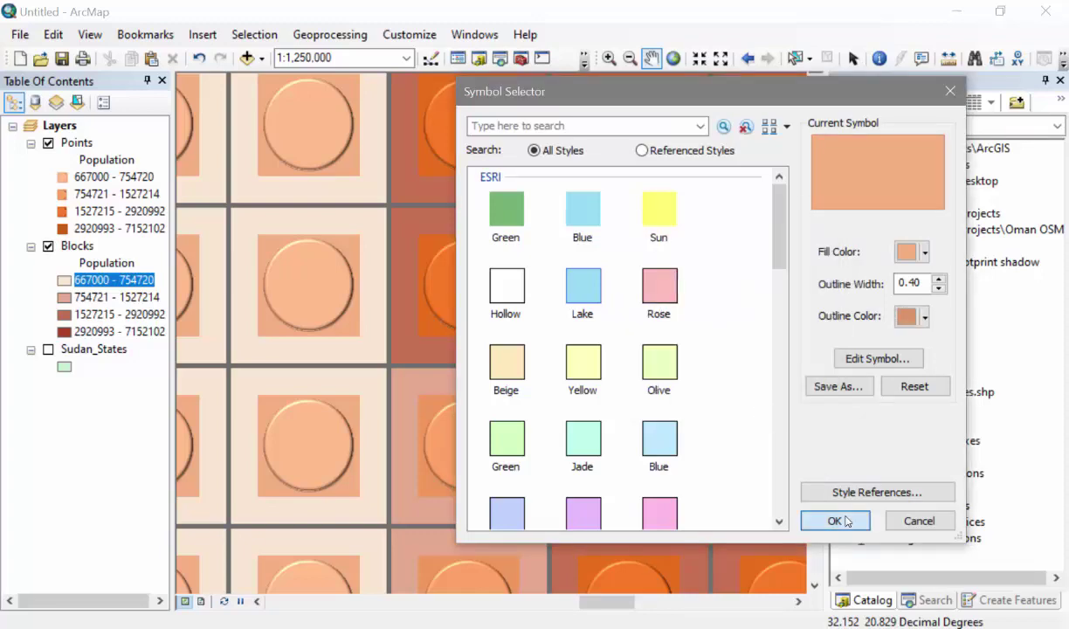
{"action": "left_click", "coordinate": [834, 520]}
- Set the fill color of the Blocks 754721 - 1527214 class to RGB 241, 153, 93
{"action": "left_click_drag", "start_coordinate": [420, 290], "coordinate": [481, 366]}
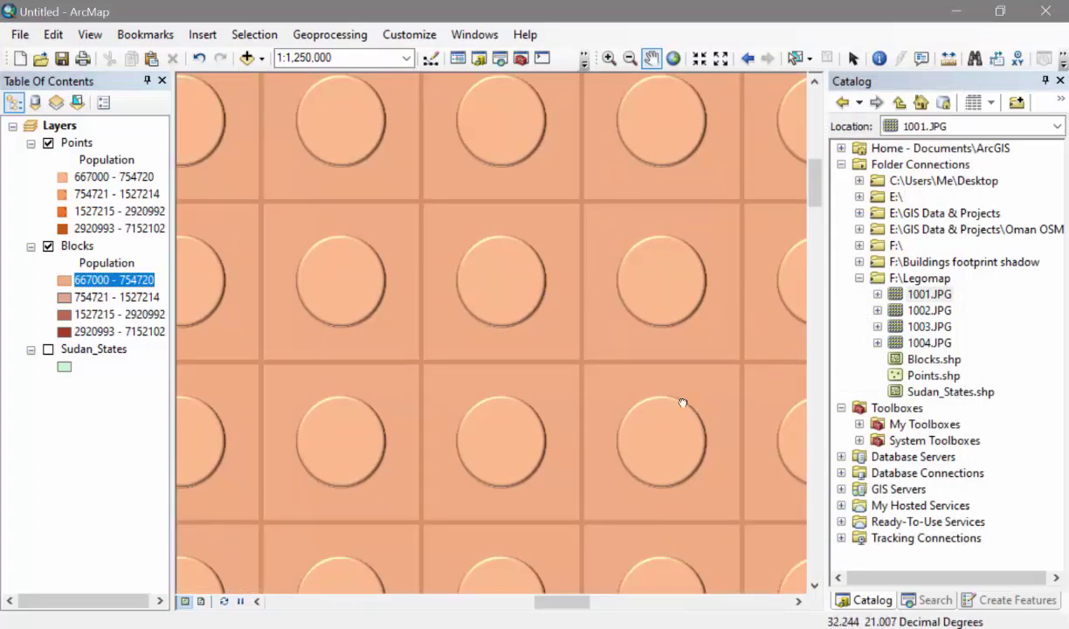
{"action": "left_click_drag", "start_coordinate": [683, 406], "coordinate": [556, 353]}
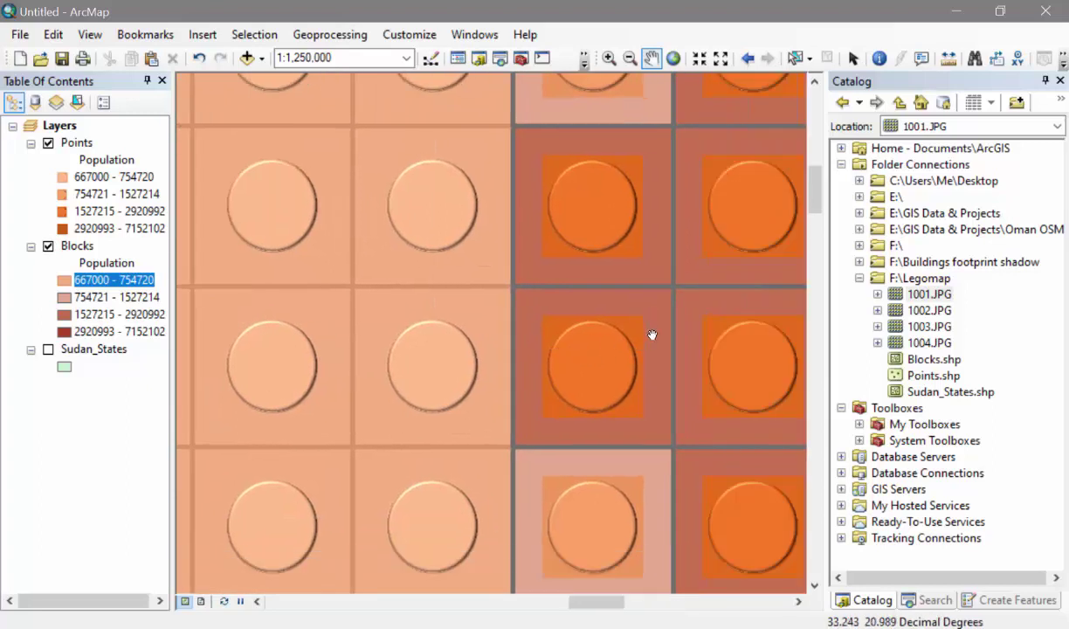
{"action": "left_click_drag", "start_coordinate": [652, 334], "coordinate": [456, 439]}
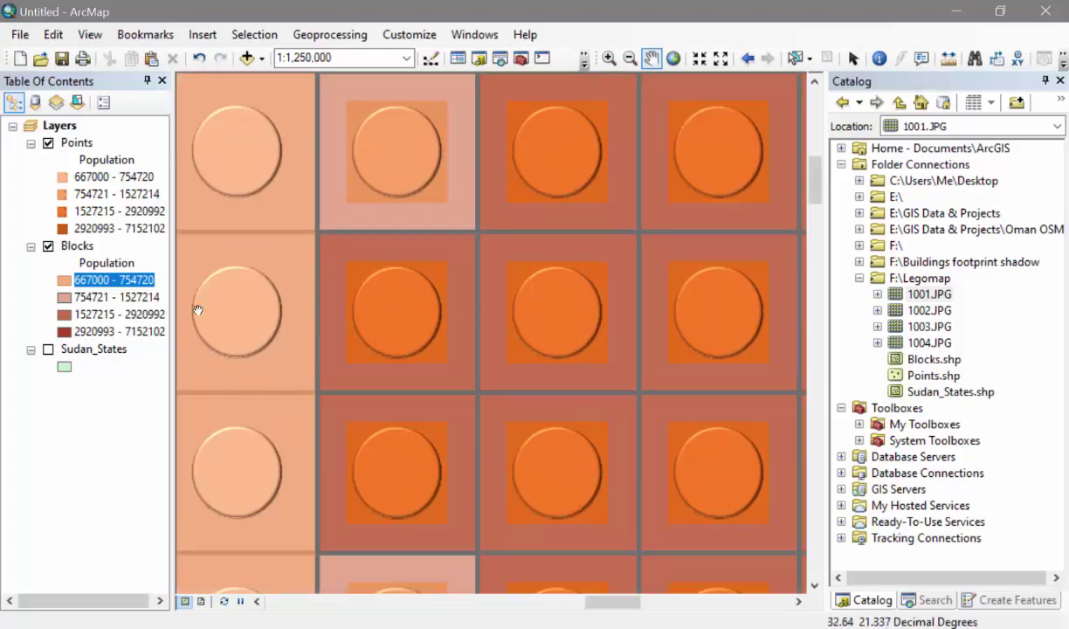
{"action": "left_click", "coordinate": [65, 297]}
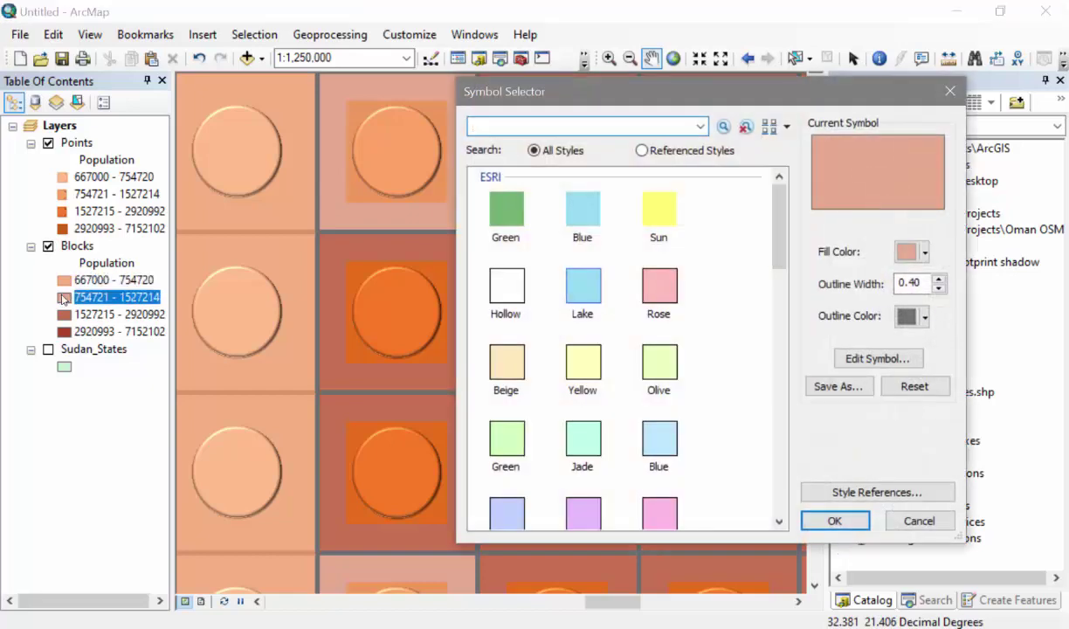
{"action": "left_click_drag", "start_coordinate": [584, 84], "coordinate": [592, 58]}
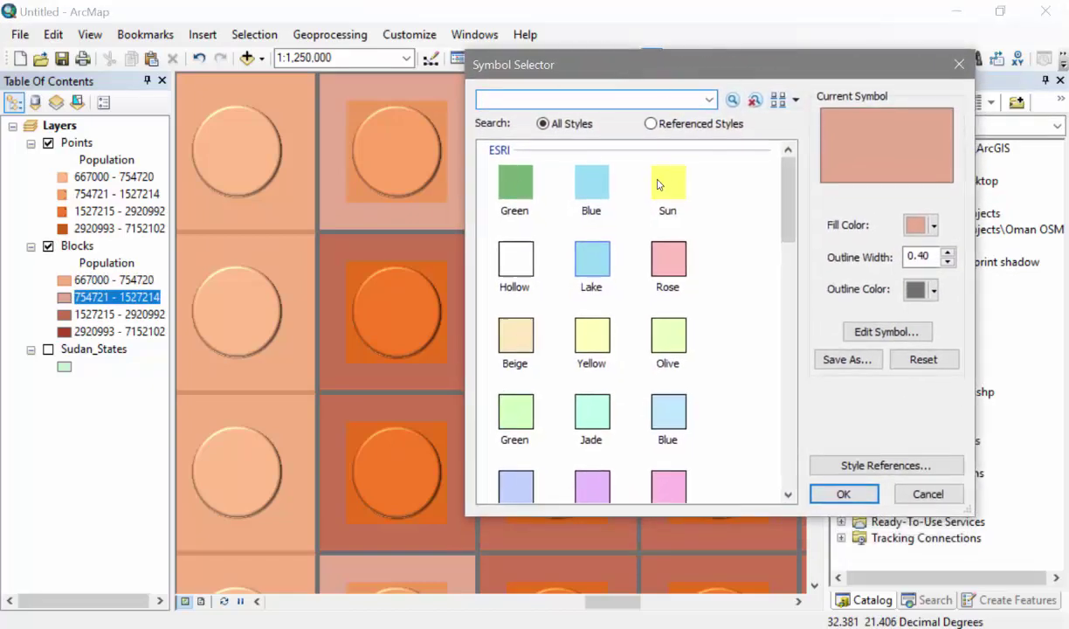
{"action": "left_click", "coordinate": [916, 227]}
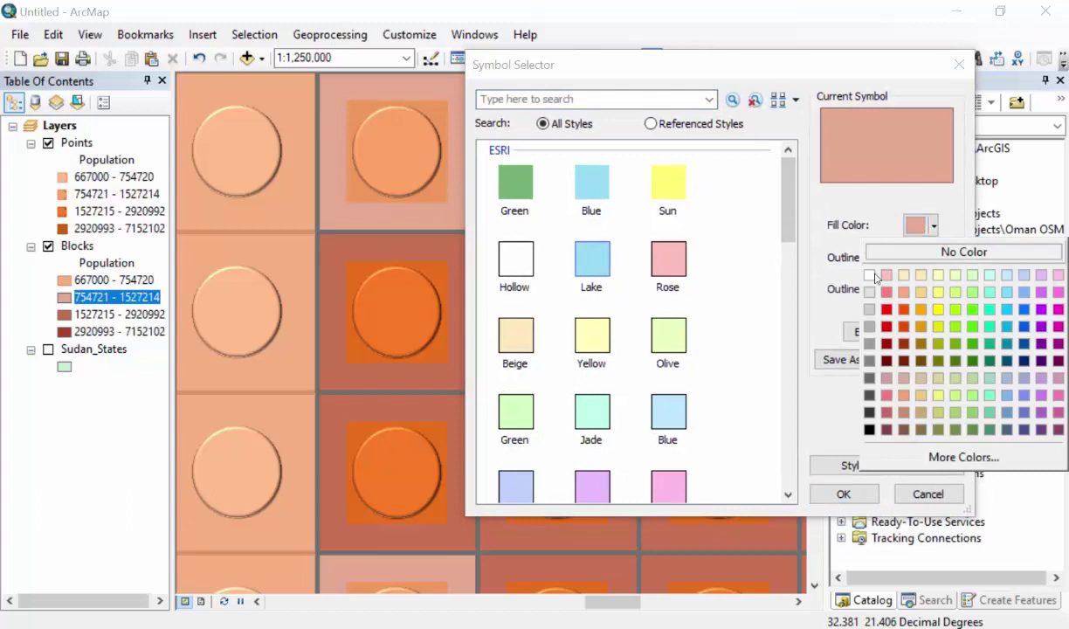
{"action": "left_click", "coordinate": [940, 458]}
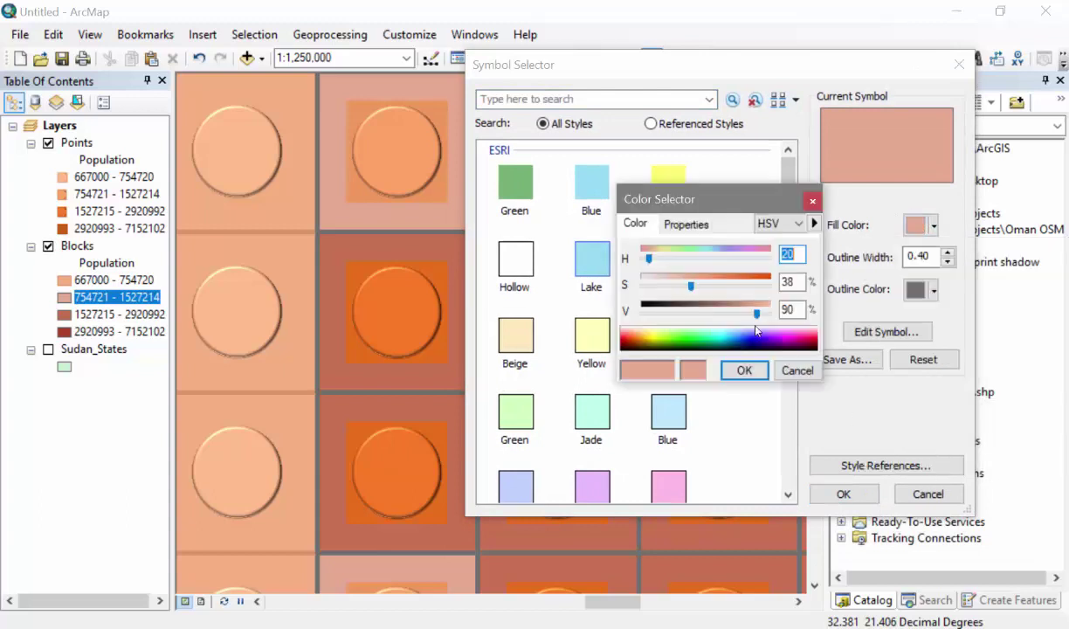
{"action": "left_click", "coordinate": [759, 225]}
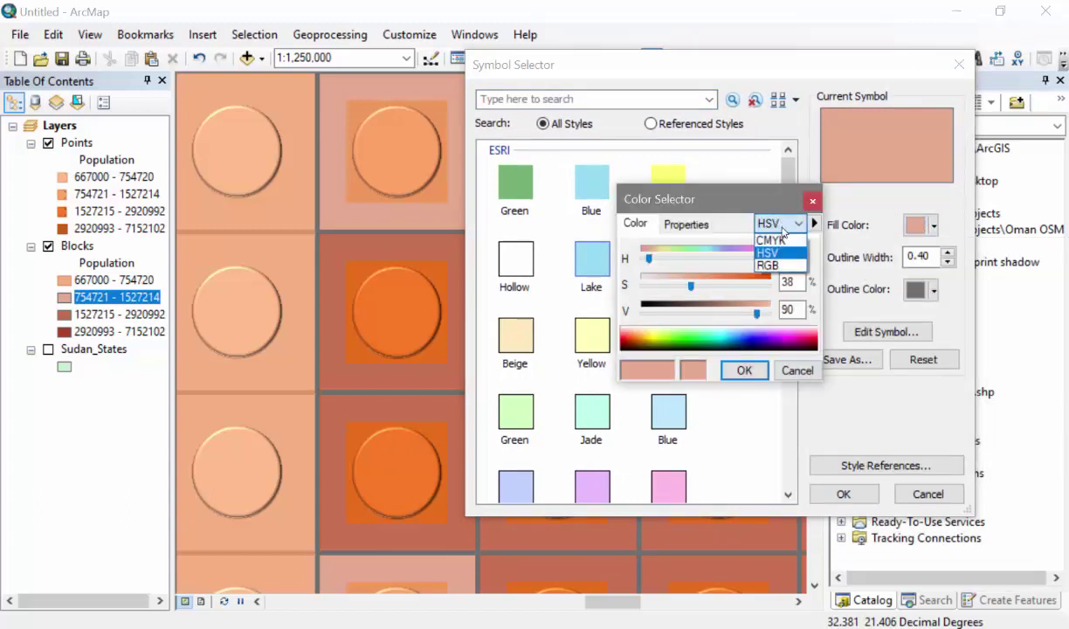
{"action": "left_click", "coordinate": [768, 264]}
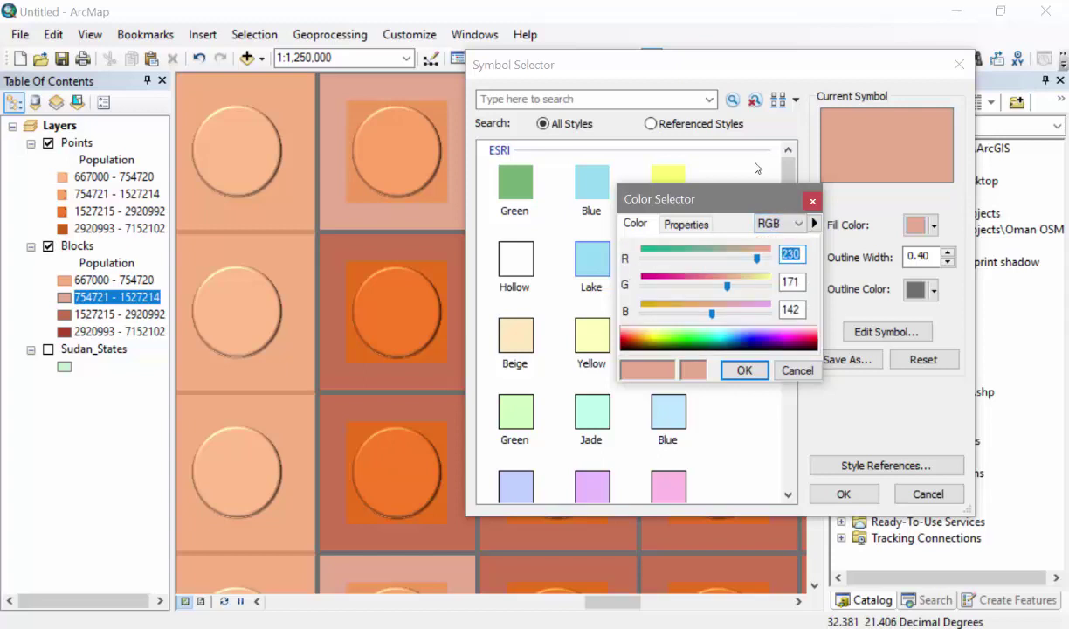
{"action": "type", "text": "2"}
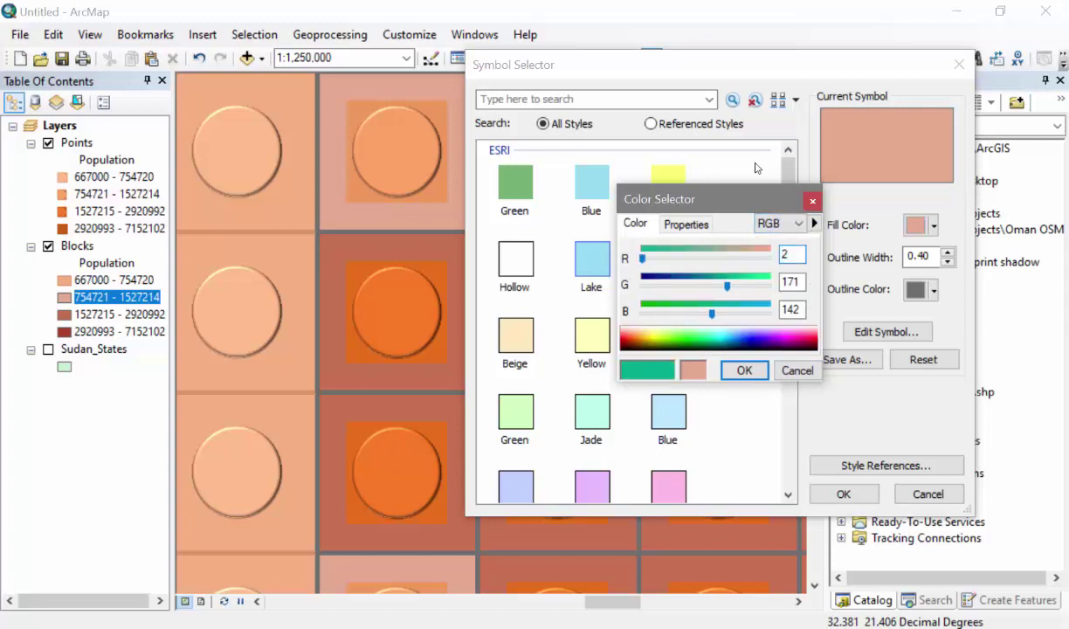
{"action": "type", "text": "41"}
{"action": "key", "text": "Tab"}
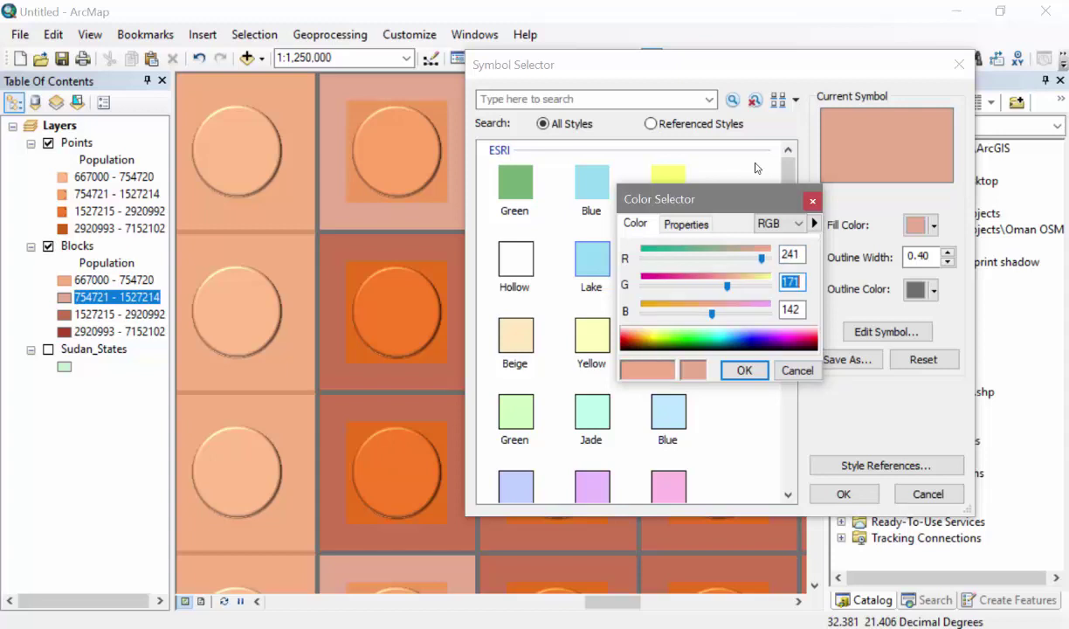
{"action": "type", "text": "153"}
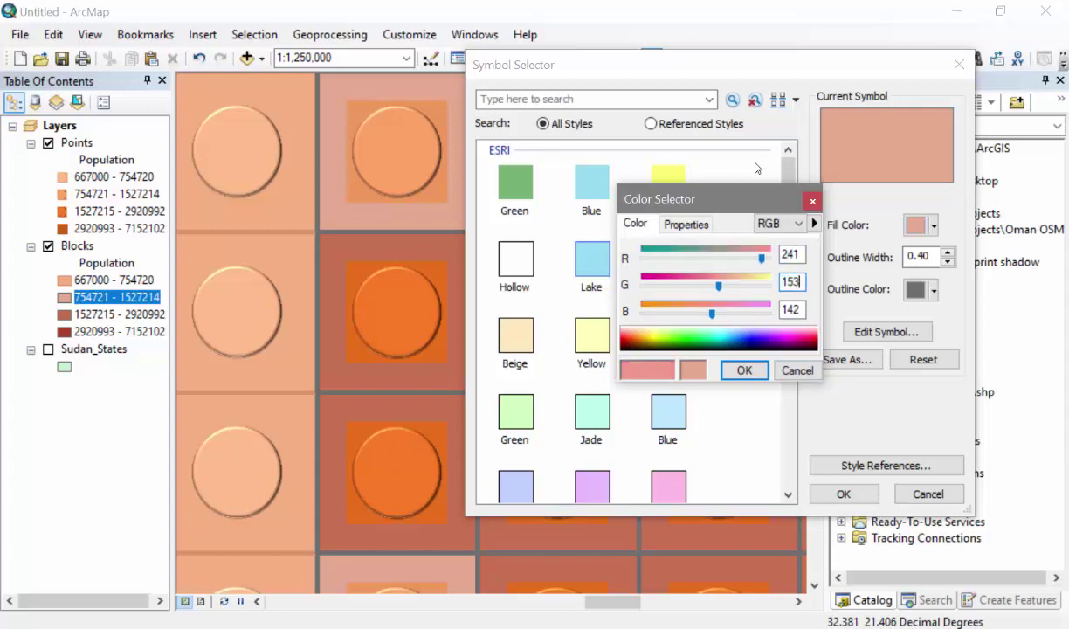
{"action": "key", "text": "Tab"}
{"action": "type", "text": "93"}
{"action": "left_click", "coordinate": [743, 370]}
- Set the outline color of the Blocks 754721 - 1527214 class to RGB 241, 153, 93
{"action": "left_click", "coordinate": [933, 289]}
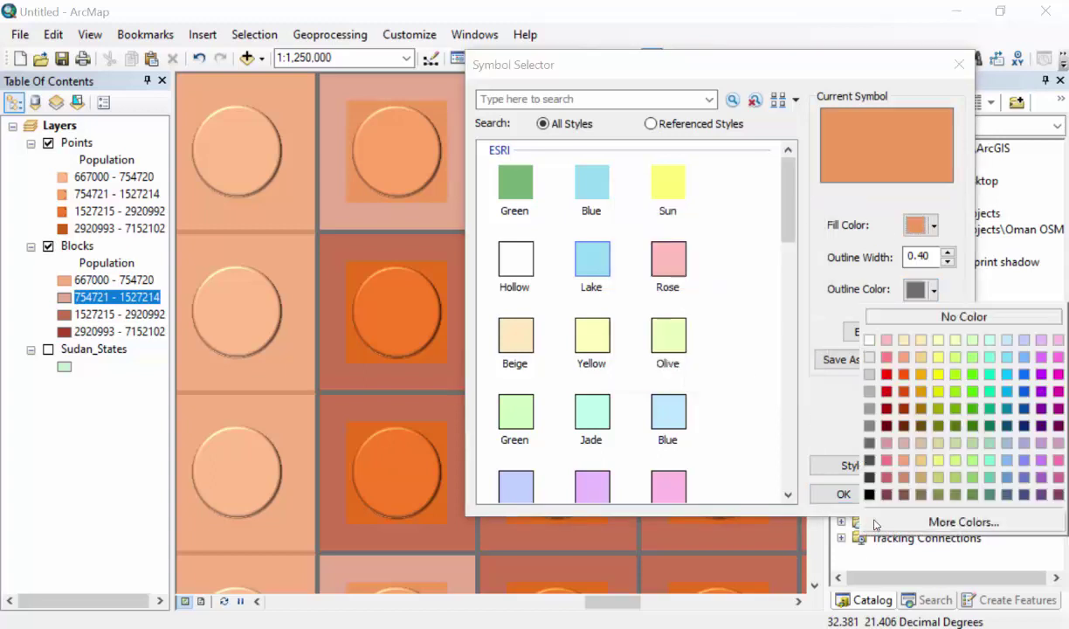
{"action": "left_click", "coordinate": [908, 521]}
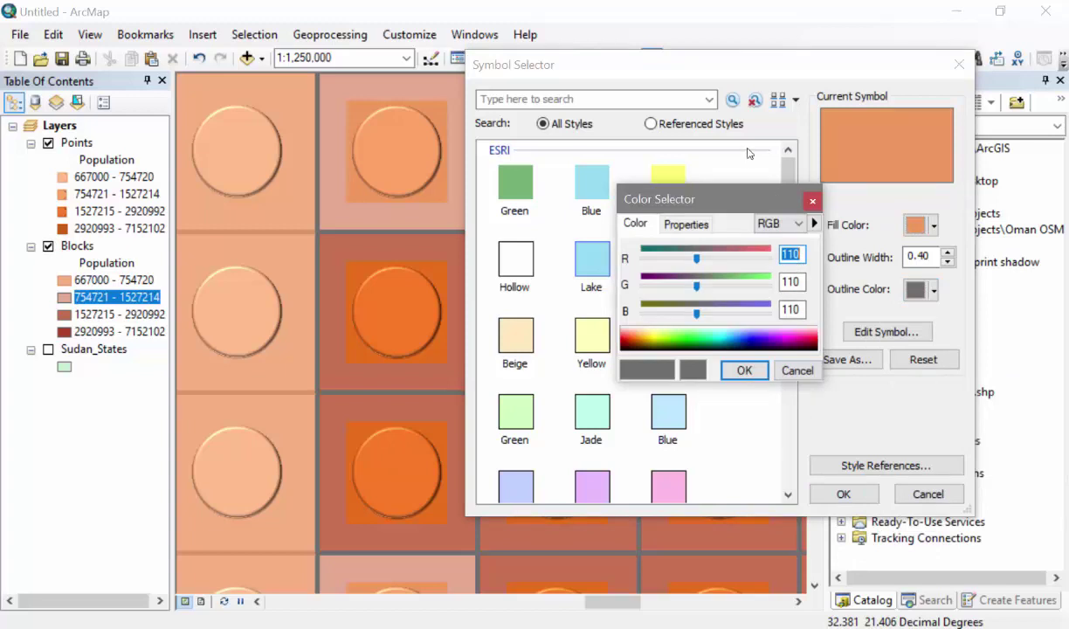
{"action": "type", "text": "241"}
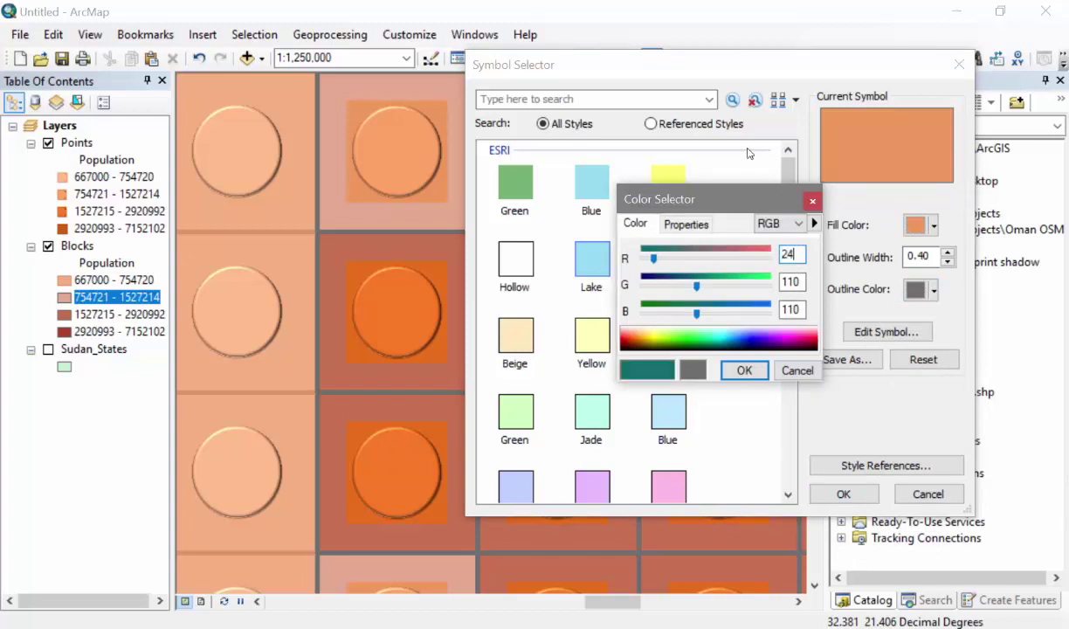
{"action": "key", "text": "Tab"}
{"action": "type", "text": "153"}
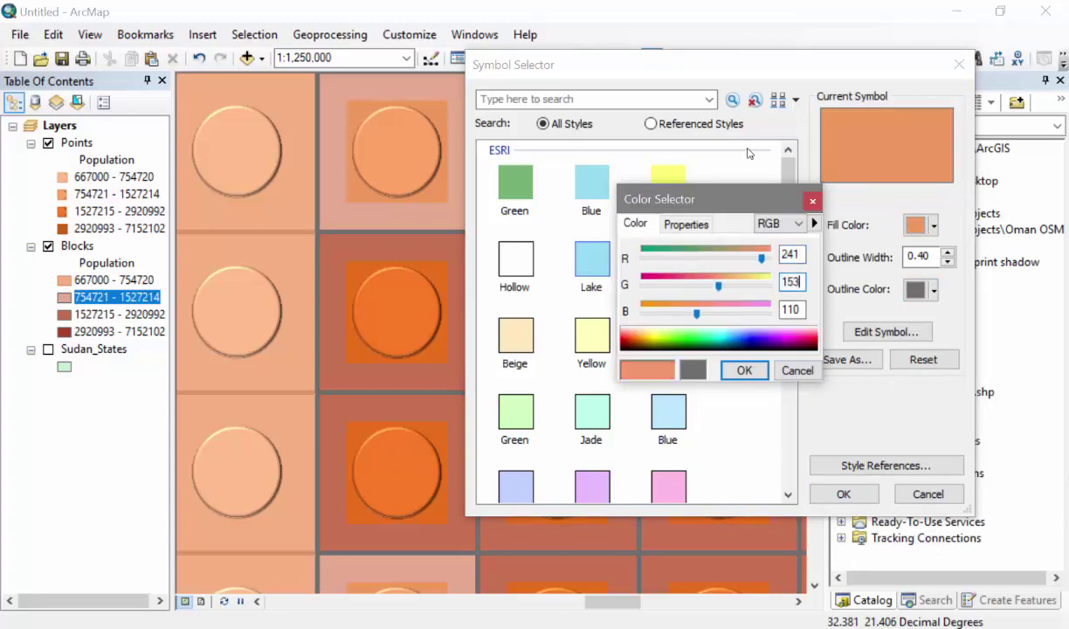
{"action": "key", "text": "Tab"}
{"action": "type", "text": "93"}
- Darken the Blocks 754721 - 1527214 outline color by setting its CMYK black (K) value to 10%, and apply the symbol
{"action": "left_click", "coordinate": [786, 223]}
{"action": "left_click", "coordinate": [763, 245]}
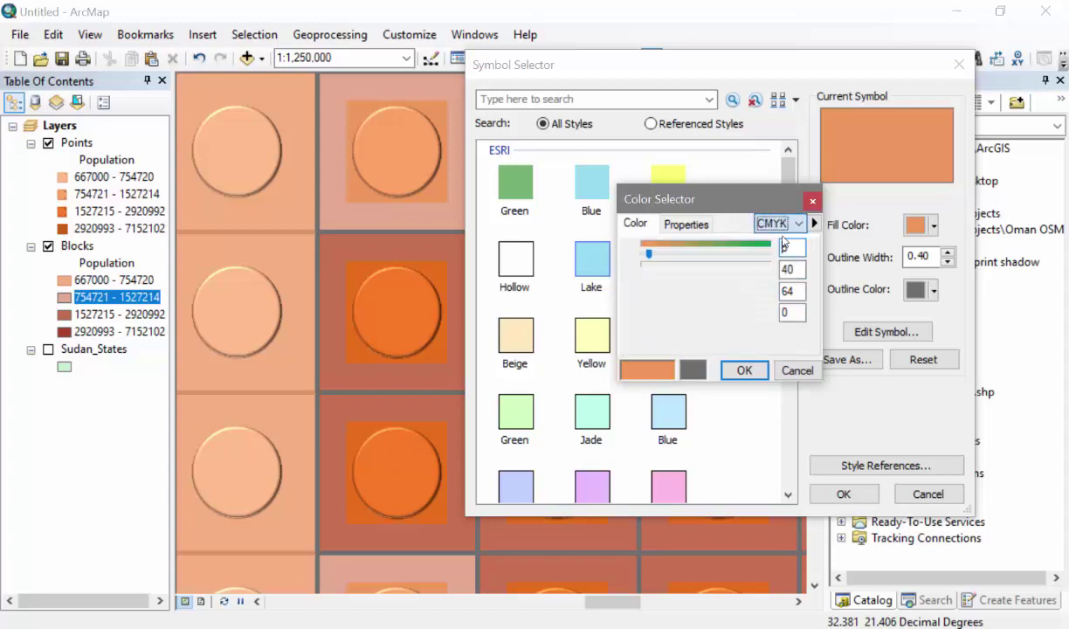
{"action": "left_click", "coordinate": [786, 311]}
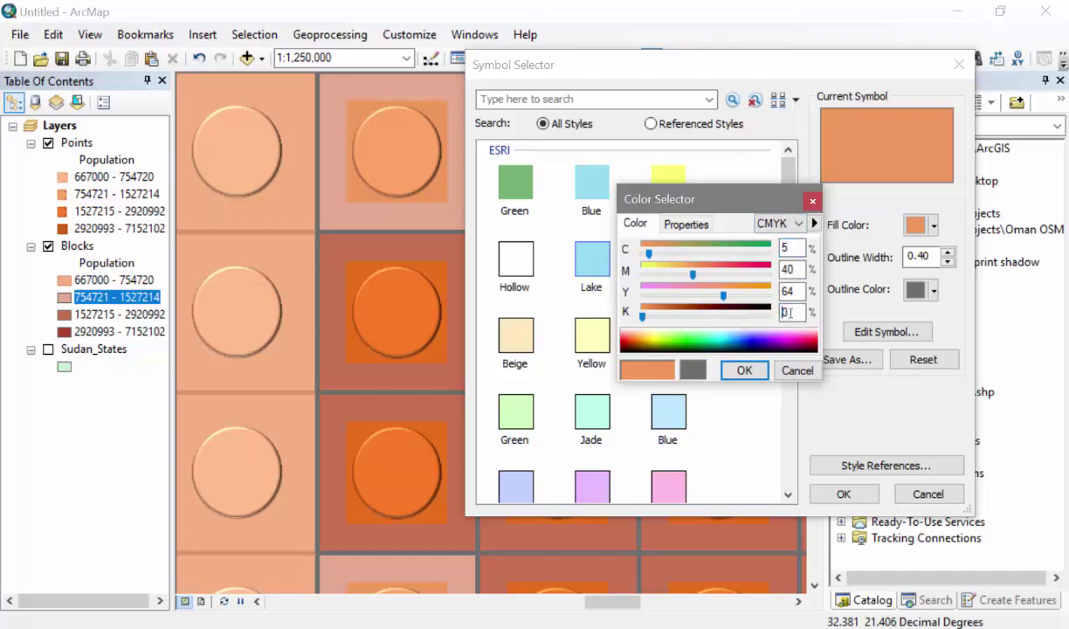
{"action": "type", "text": "1"}
{"action": "left_click", "coordinate": [741, 370]}
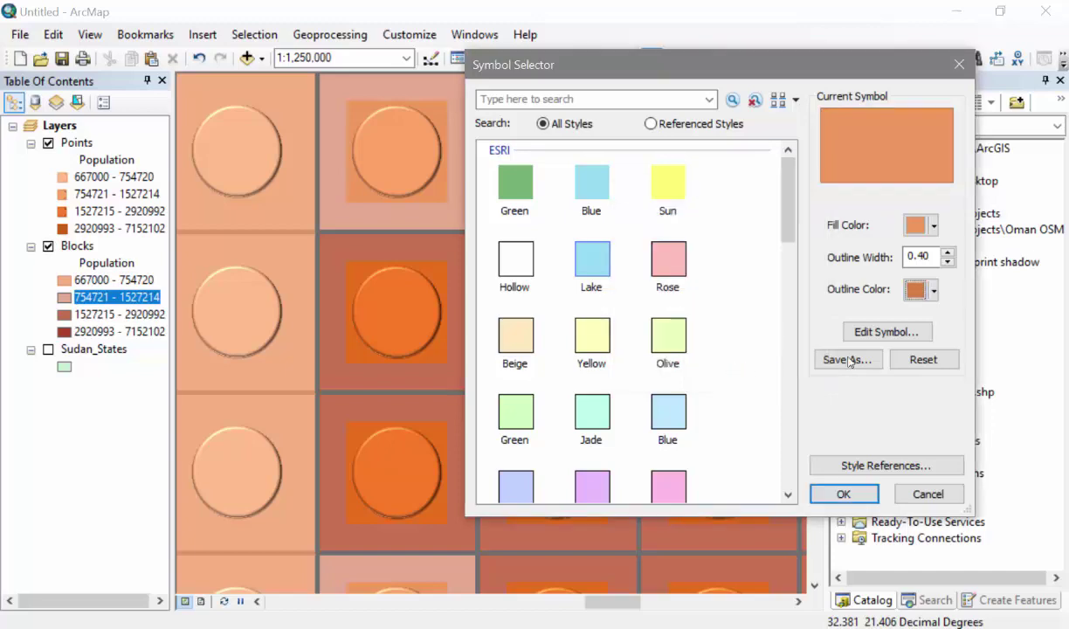
{"action": "left_click", "coordinate": [842, 494]}
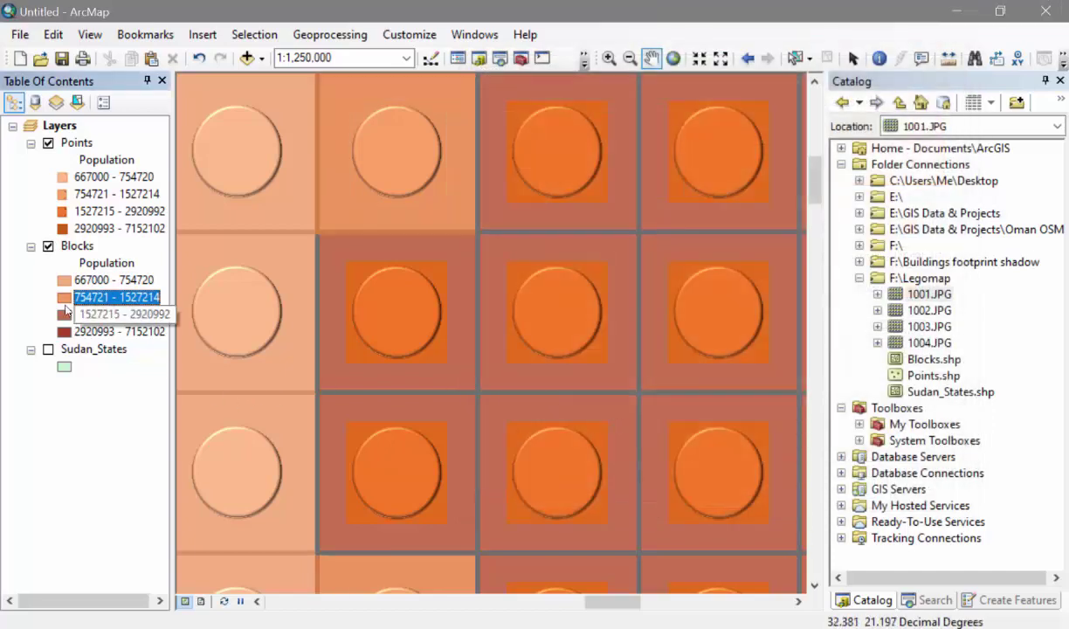
- Set the fill color of the Blocks 1527215 - 2920992 class to RGB 235, 112, 29
{"action": "left_click_drag", "start_coordinate": [375, 178], "coordinate": [382, 249]}
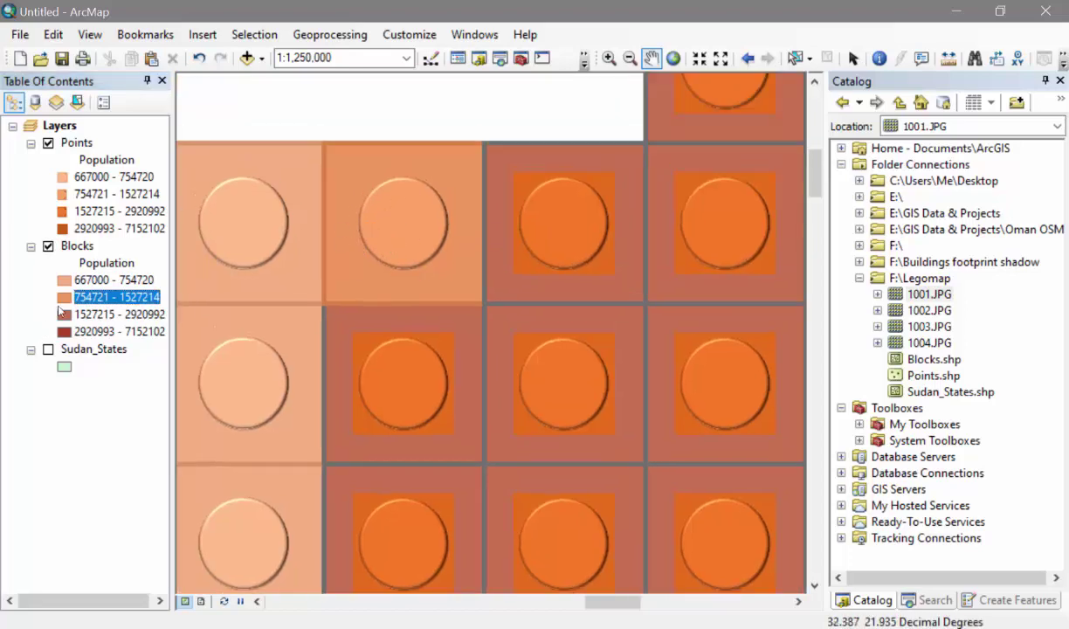
{"action": "double_click", "coordinate": [63, 314]}
{"action": "left_click", "coordinate": [916, 224]}
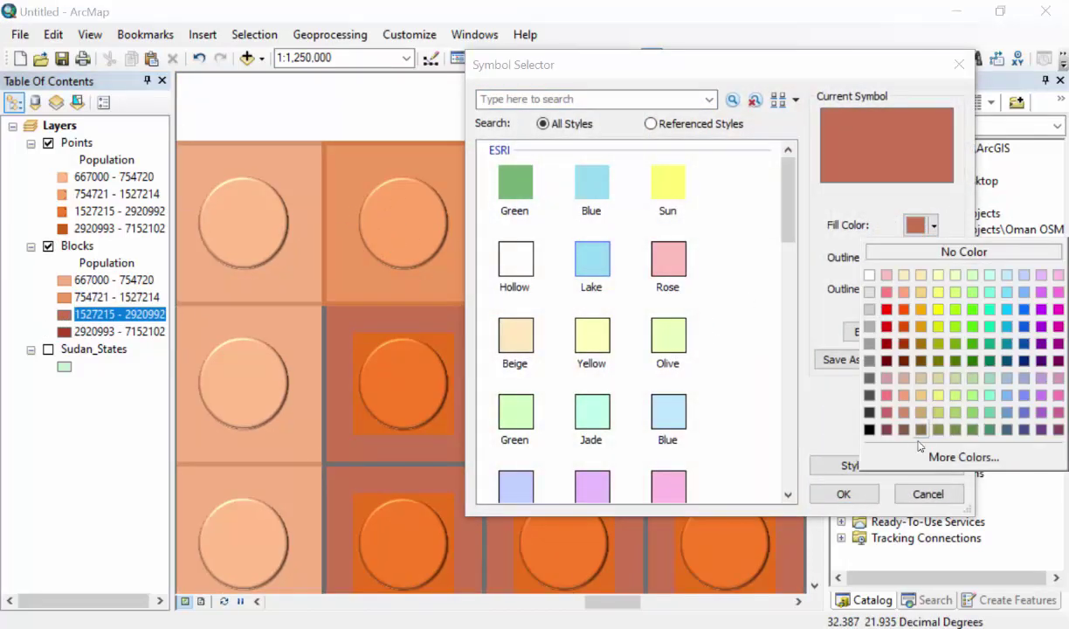
{"action": "left_click", "coordinate": [924, 455]}
{"action": "left_click", "coordinate": [787, 224]}
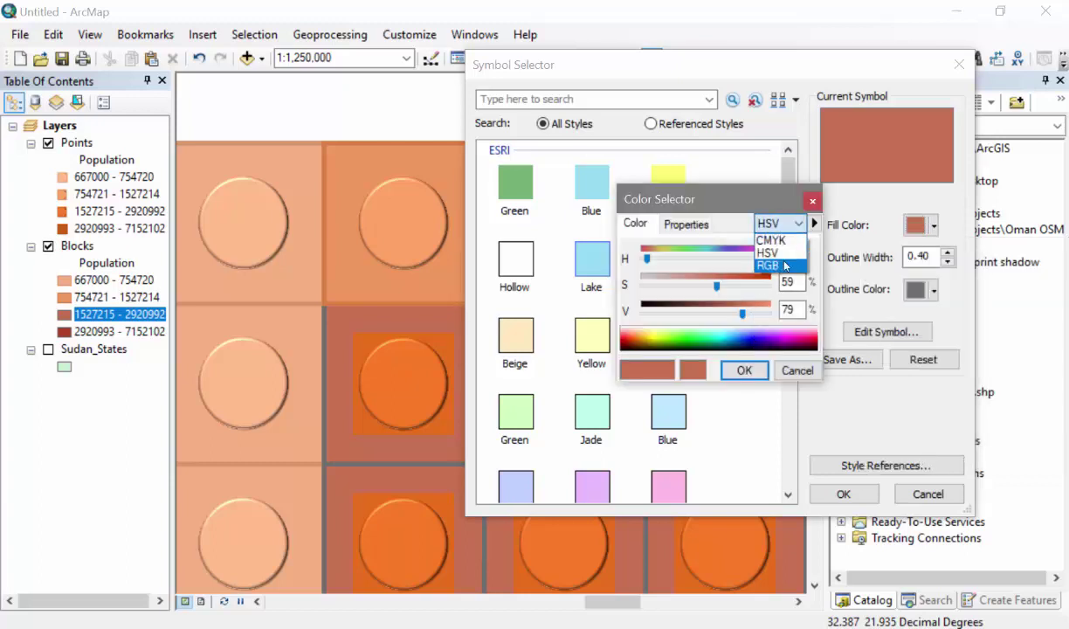
{"action": "left_click", "coordinate": [786, 266]}
{"action": "double_click", "coordinate": [801, 255]}
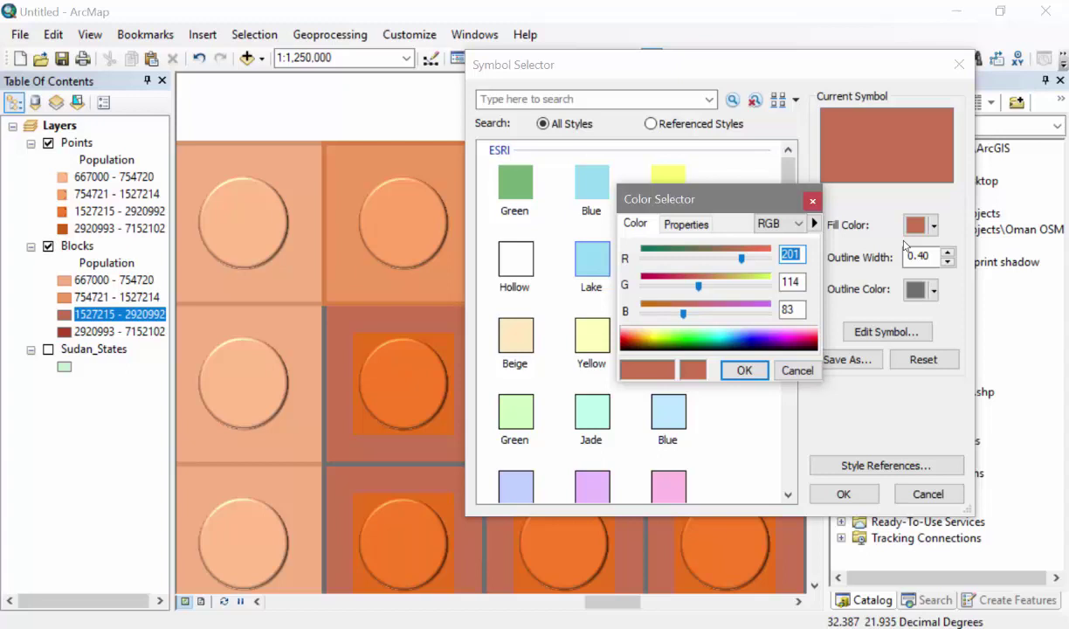
{"action": "type", "text": "235"}
{"action": "key", "text": "Tab"}
{"action": "type", "text": "1"}
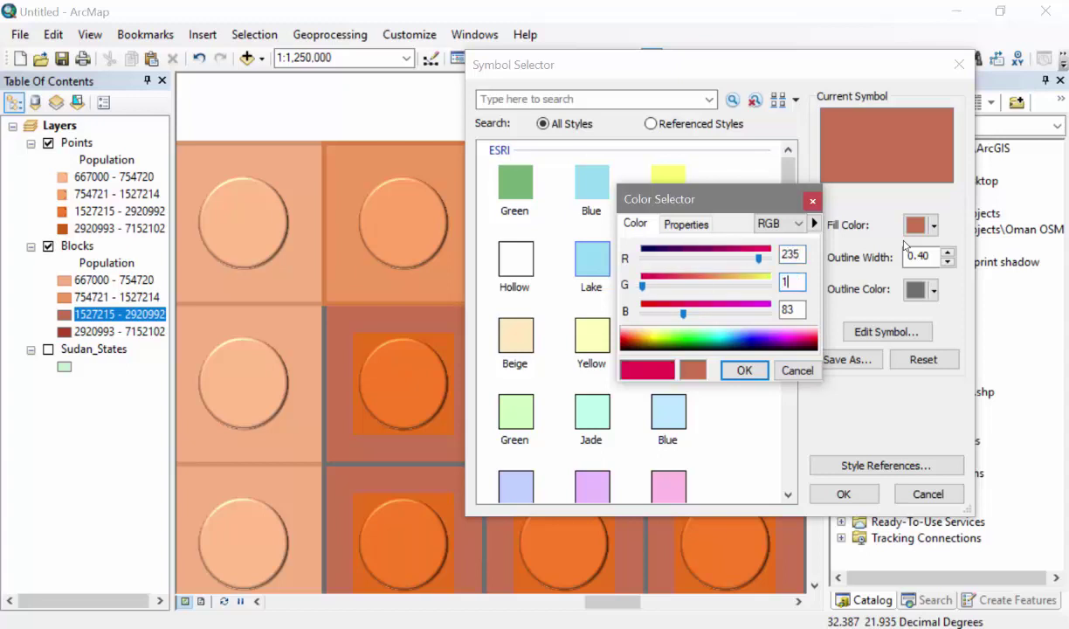
{"action": "type", "text": "12"}
{"action": "type", "text": "29"}
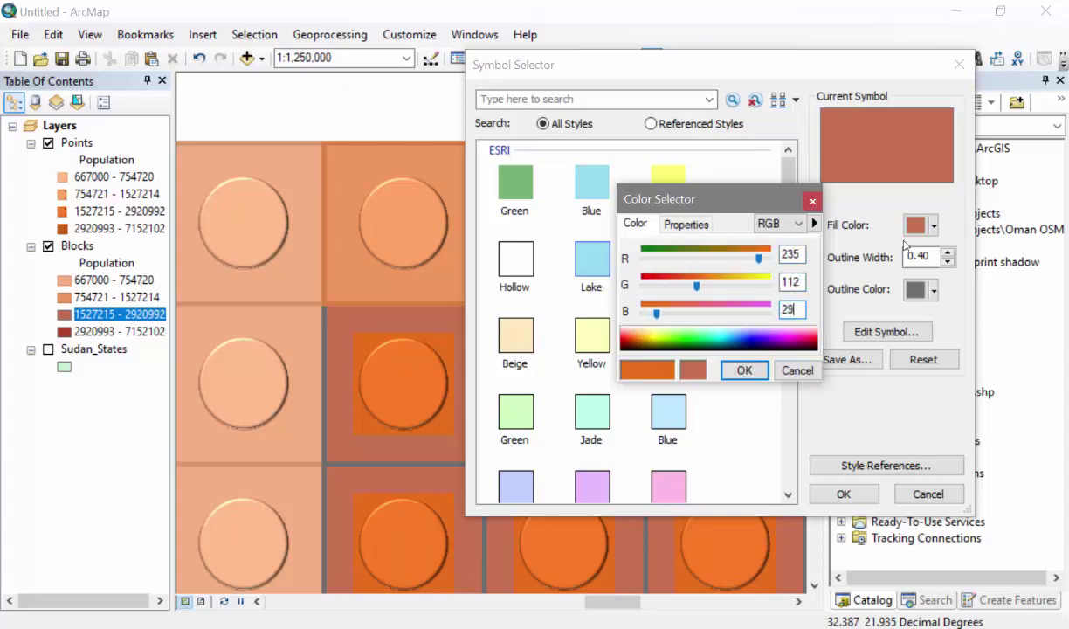
{"action": "left_click", "coordinate": [752, 376]}
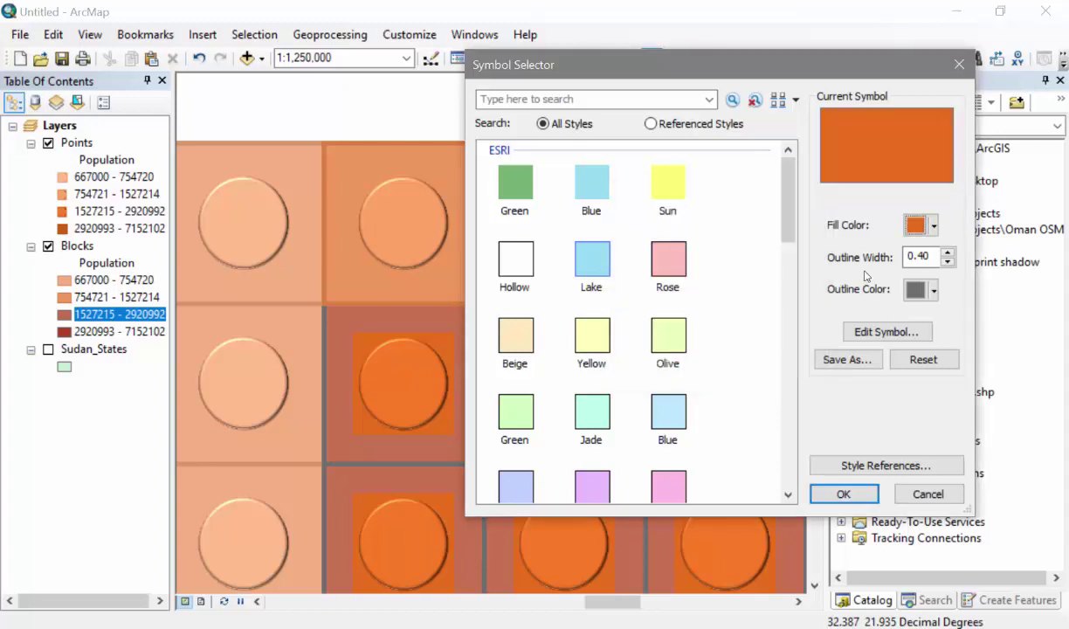
- Set the outline color of the Blocks 1527215 - 2920992 class to RGB 235, 112, 29
{"action": "left_click", "coordinate": [933, 289]}
{"action": "left_click", "coordinate": [882, 500]}
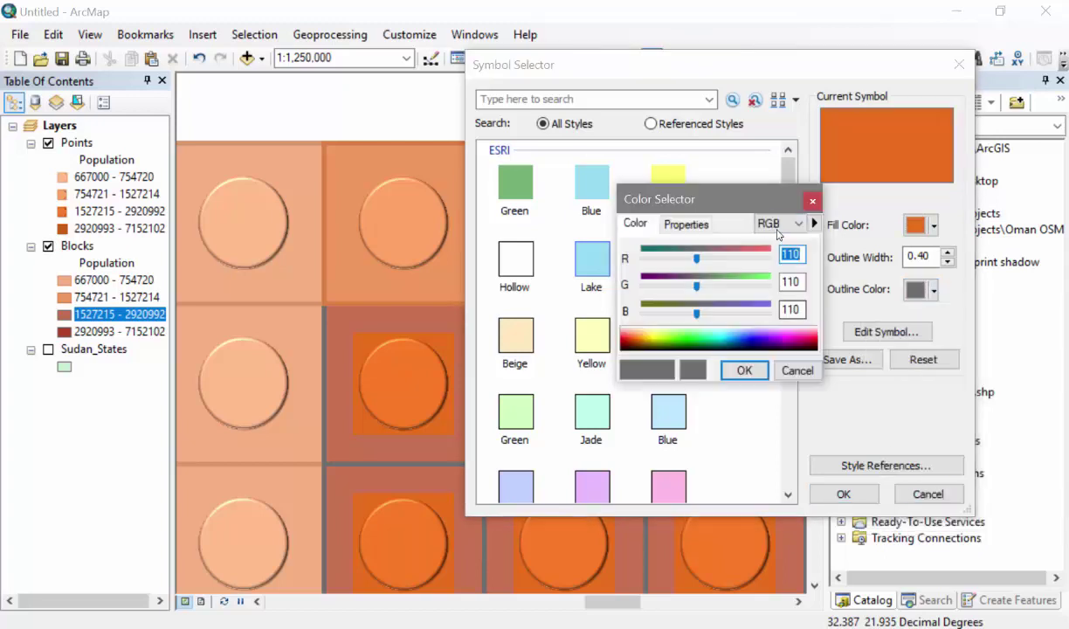
{"action": "left_click", "coordinate": [777, 225]}
{"action": "left_click", "coordinate": [774, 236]}
{"action": "type", "text": "235"}
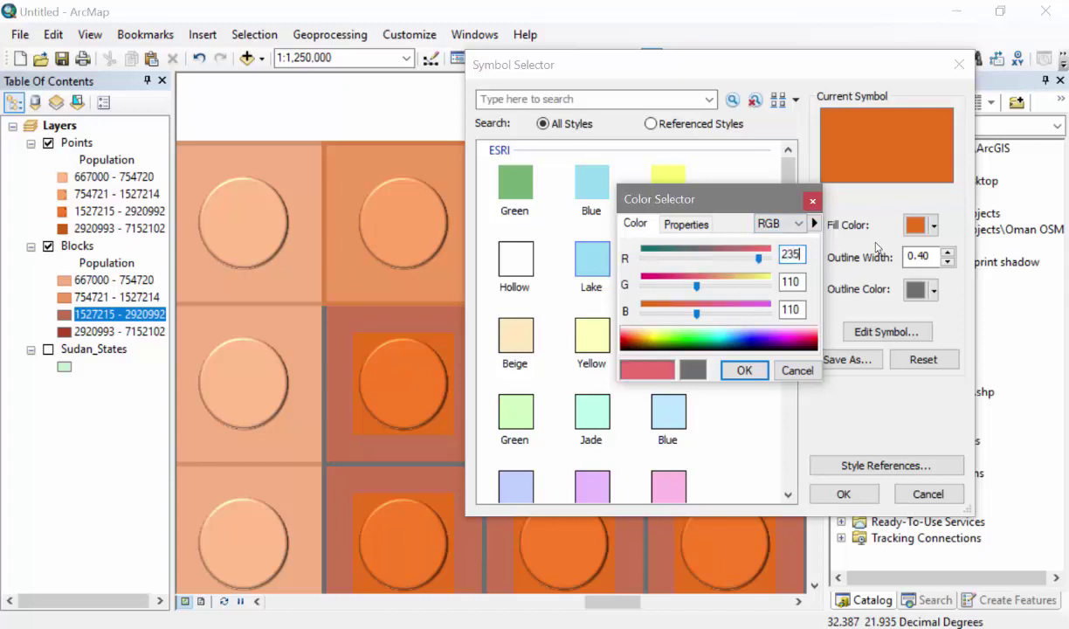
{"action": "key", "text": "Tab"}
{"action": "type", "text": "112"}
{"action": "key", "text": "Tab"}
{"action": "type", "text": "29"}
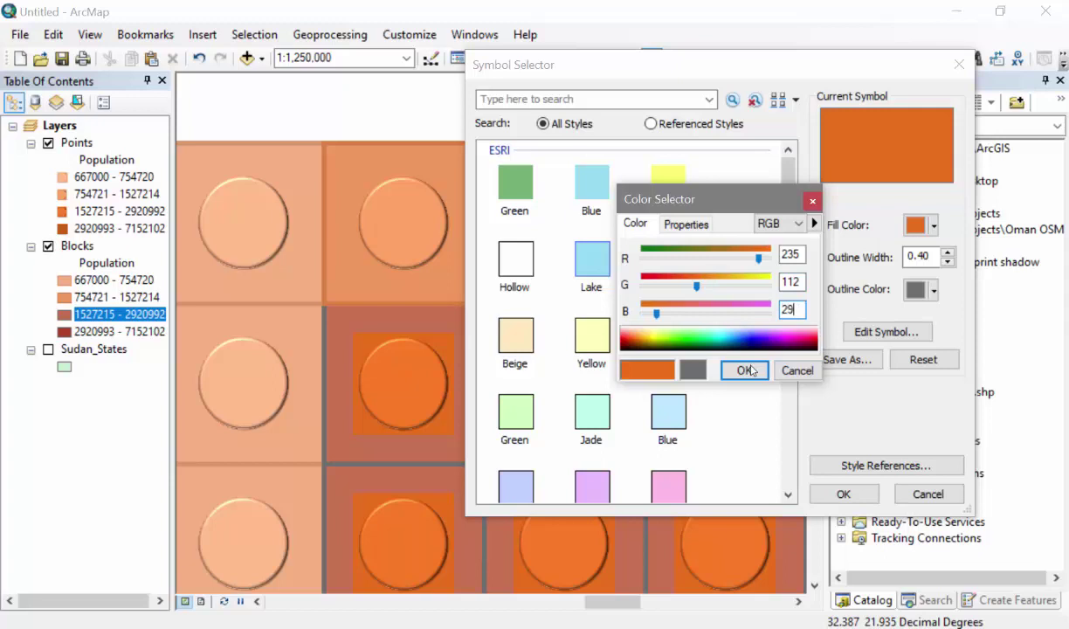
- Darken the Blocks 1527215 - 2920992 outline color by setting its CMYK black (K) value to 10%, and apply the symbol
{"action": "left_click", "coordinate": [778, 223]}
{"action": "left_click", "coordinate": [774, 240]}
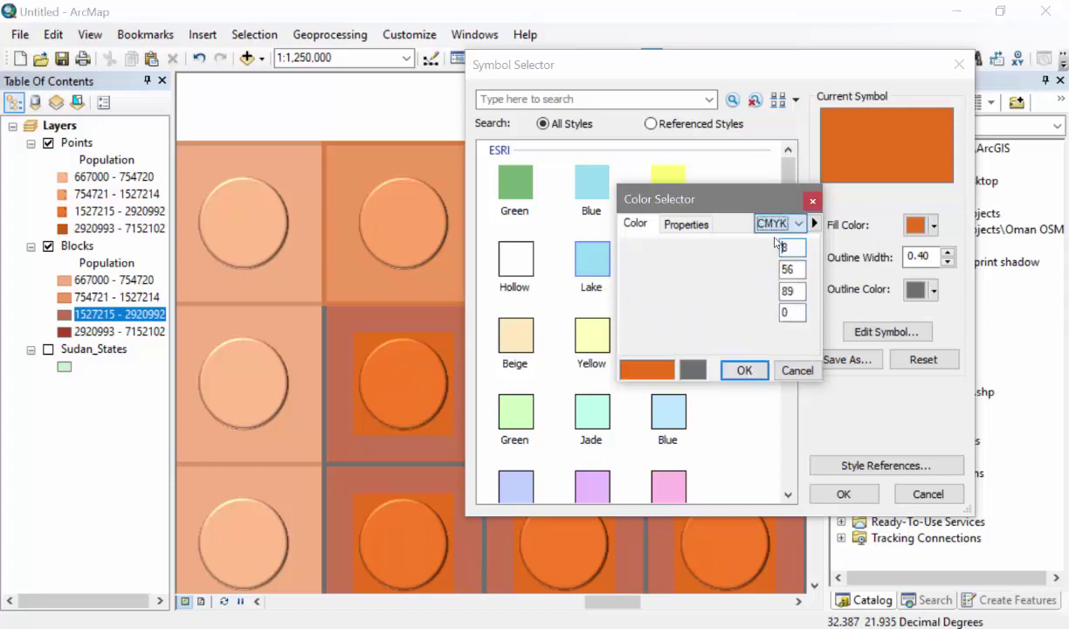
{"action": "left_click", "coordinate": [786, 310]}
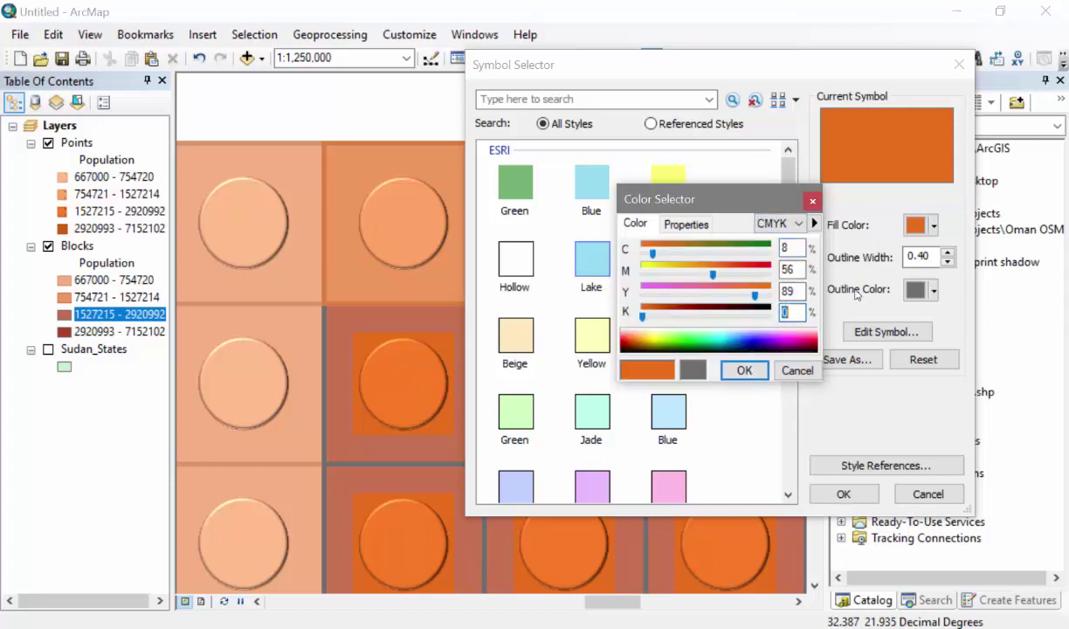
{"action": "type", "text": "10"}
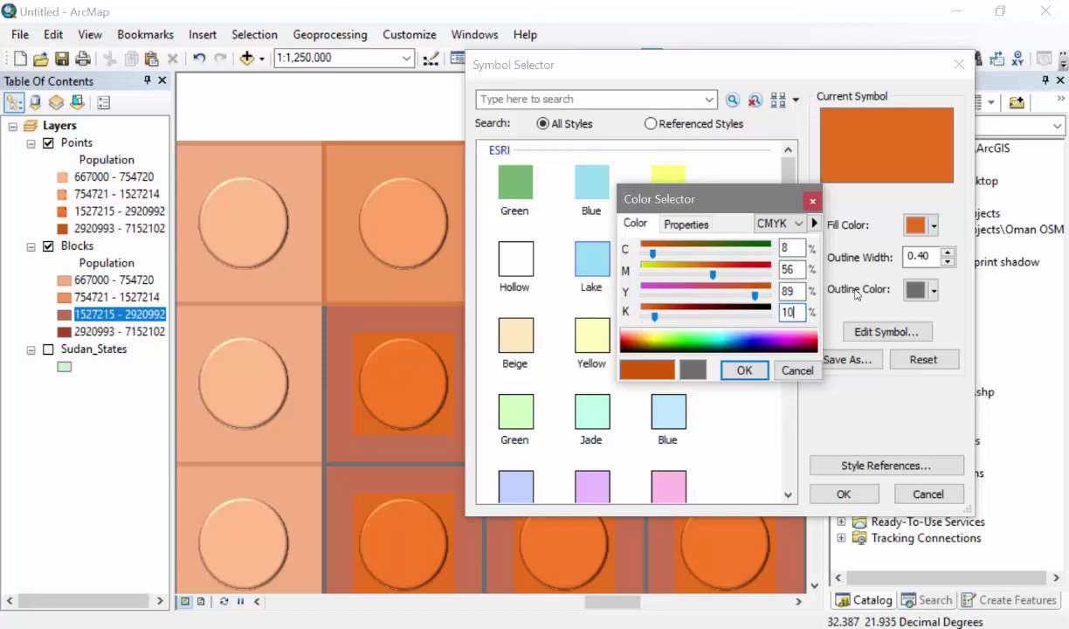
{"action": "left_click", "coordinate": [743, 370]}
{"action": "left_click", "coordinate": [842, 494]}
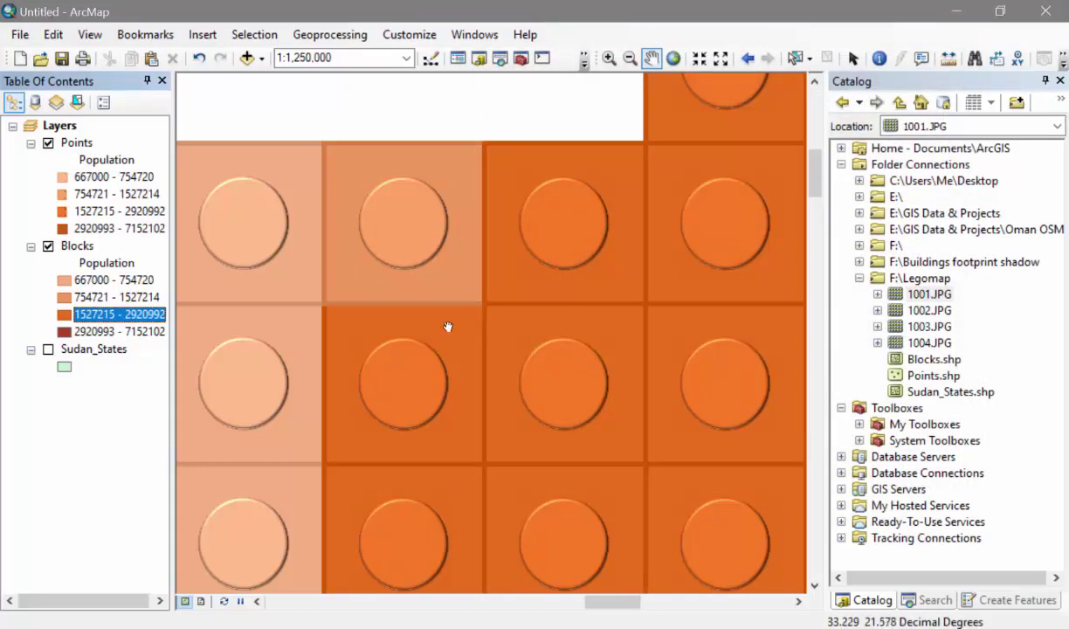
{"action": "left_click_drag", "start_coordinate": [461, 467], "coordinate": [465, 315]}
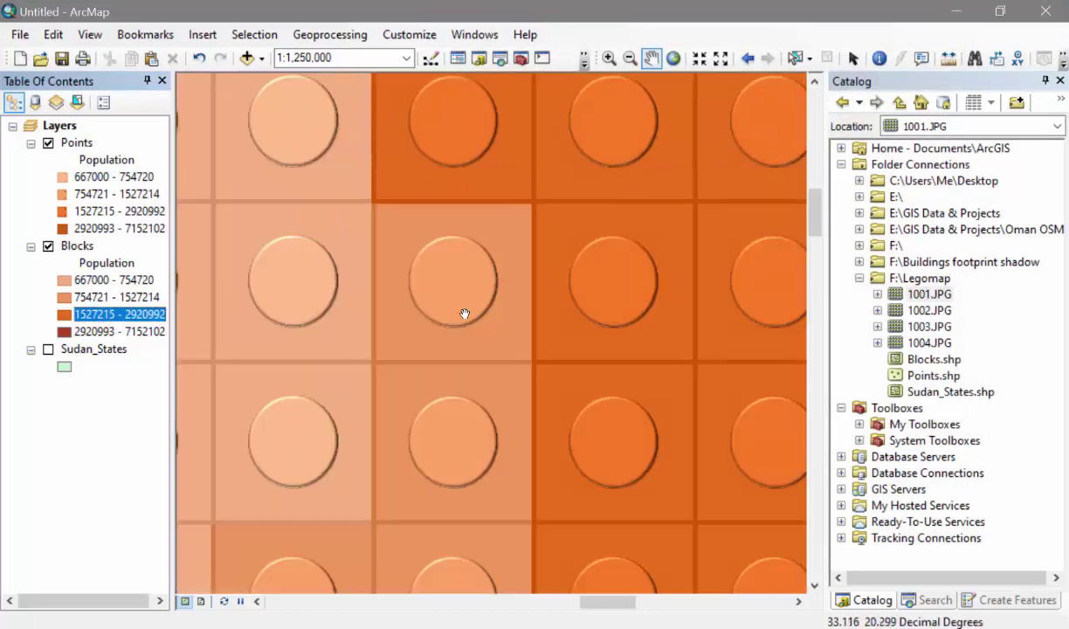
{"action": "scroll", "coordinate": [554, 113], "scroll_direction": "down", "scroll_amount": 3}
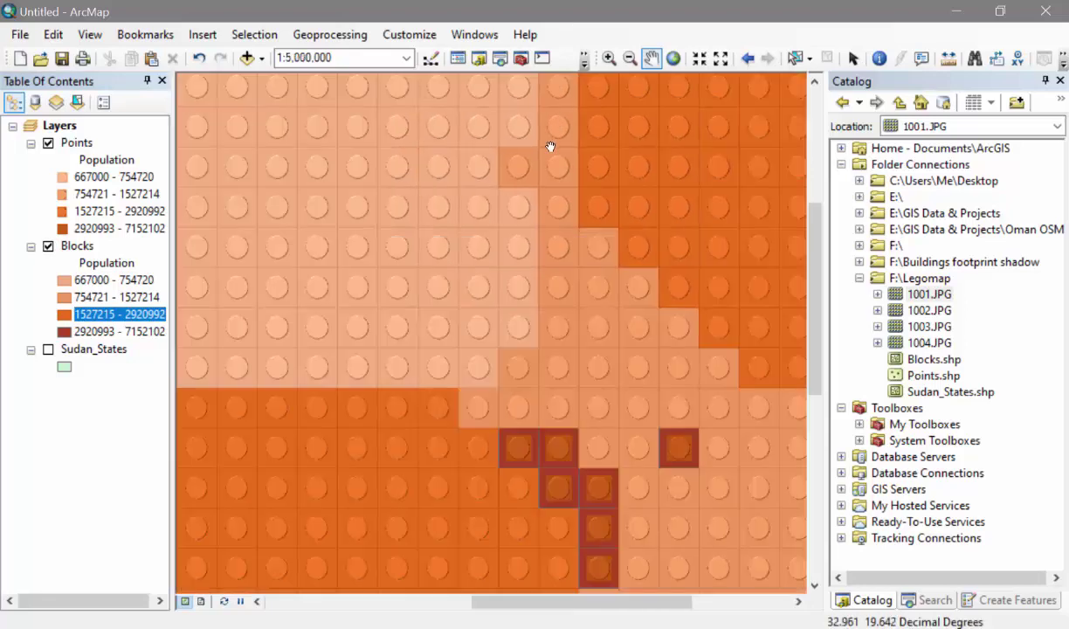
{"action": "scroll", "coordinate": [564, 348], "scroll_direction": "up", "scroll_amount": 3}
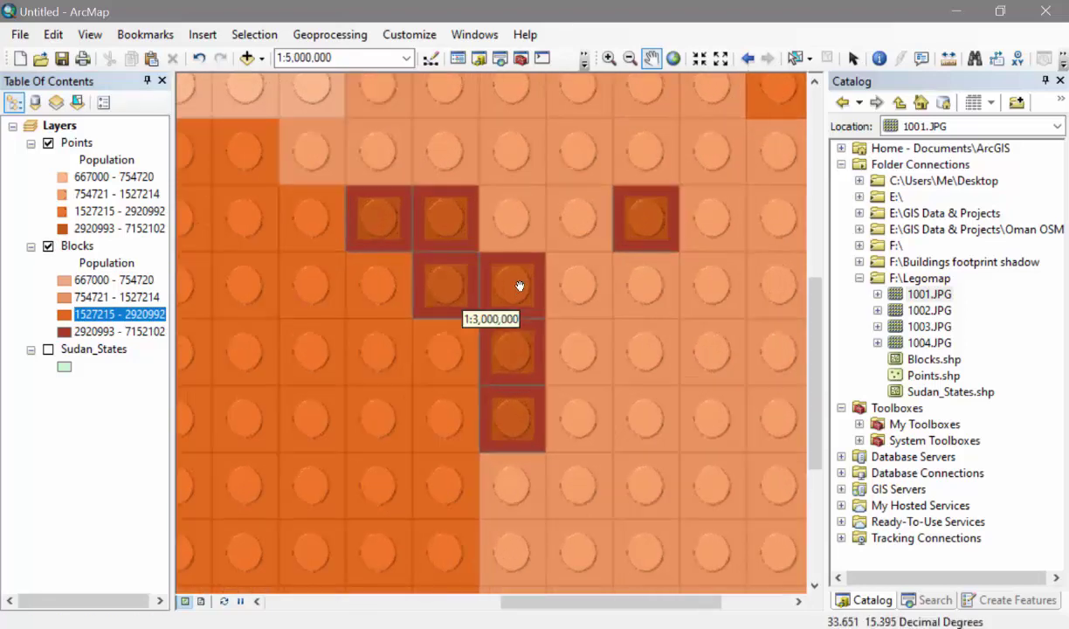
{"action": "double_click", "coordinate": [63, 332]}
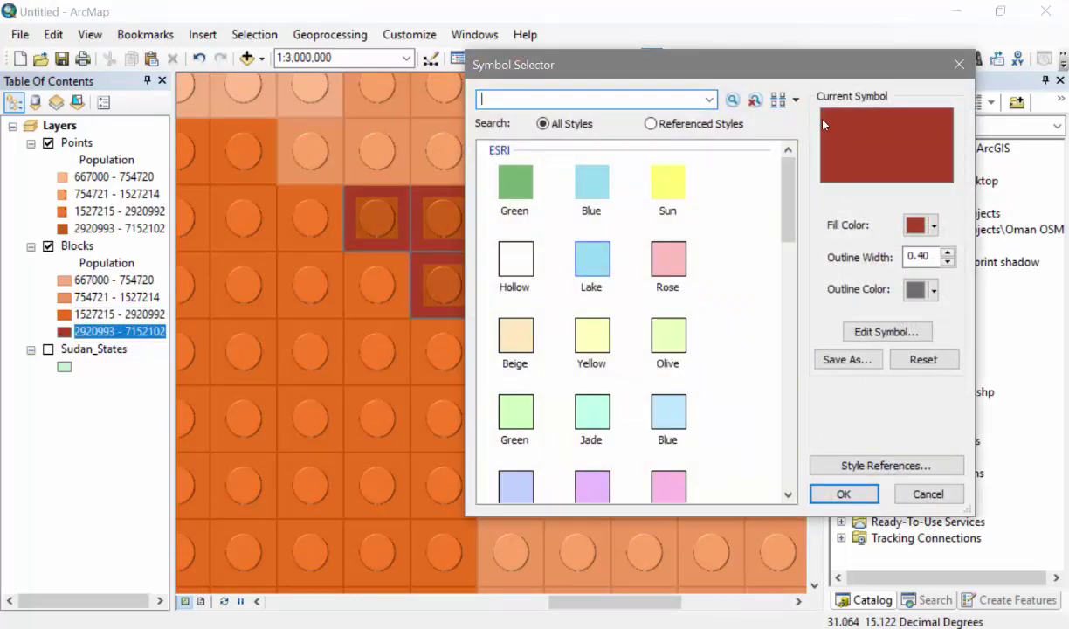
{"action": "left_click", "coordinate": [844, 495]}
{"action": "left_click_drag", "start_coordinate": [544, 351], "coordinate": [373, 387]}
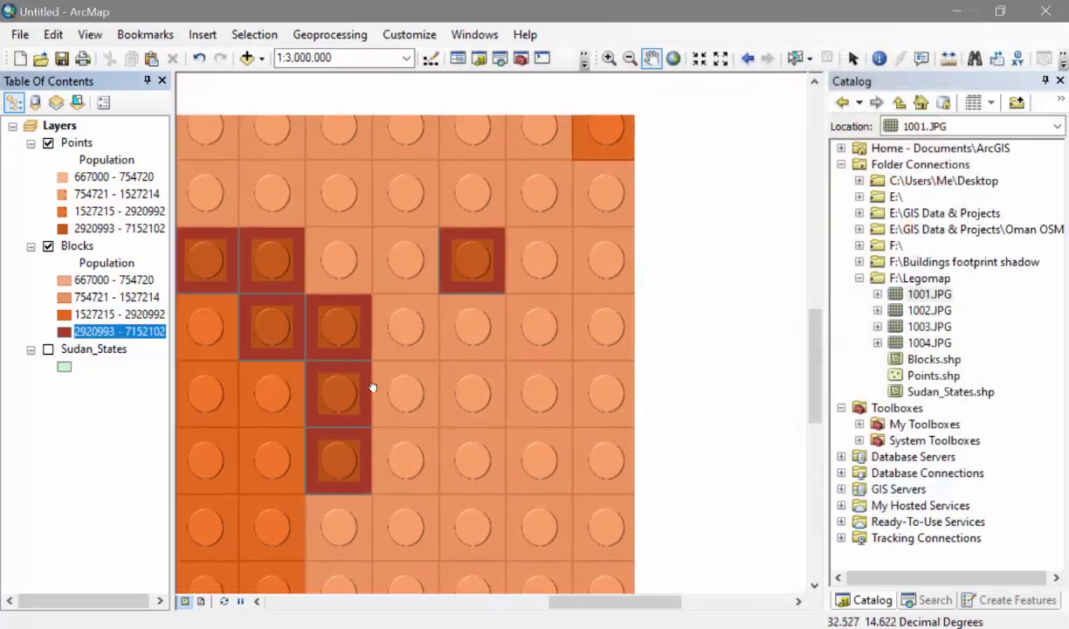
- Set the fill color of the Blocks 2920993 - 7152102 class to RGB 193, 88, 17
{"action": "double_click", "coordinate": [63, 332]}
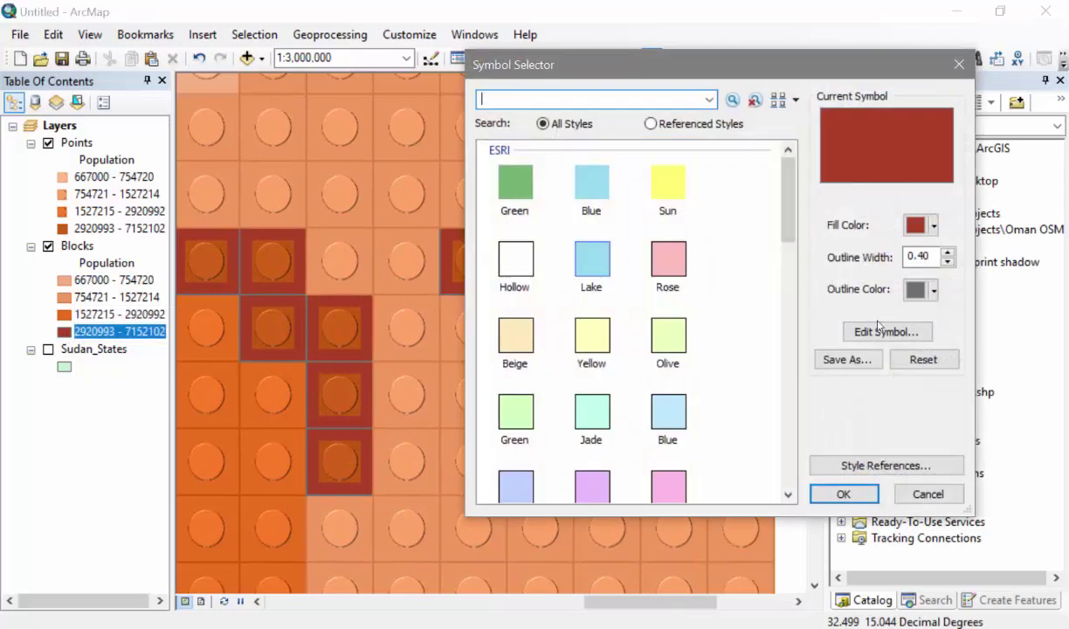
{"action": "left_click", "coordinate": [919, 226]}
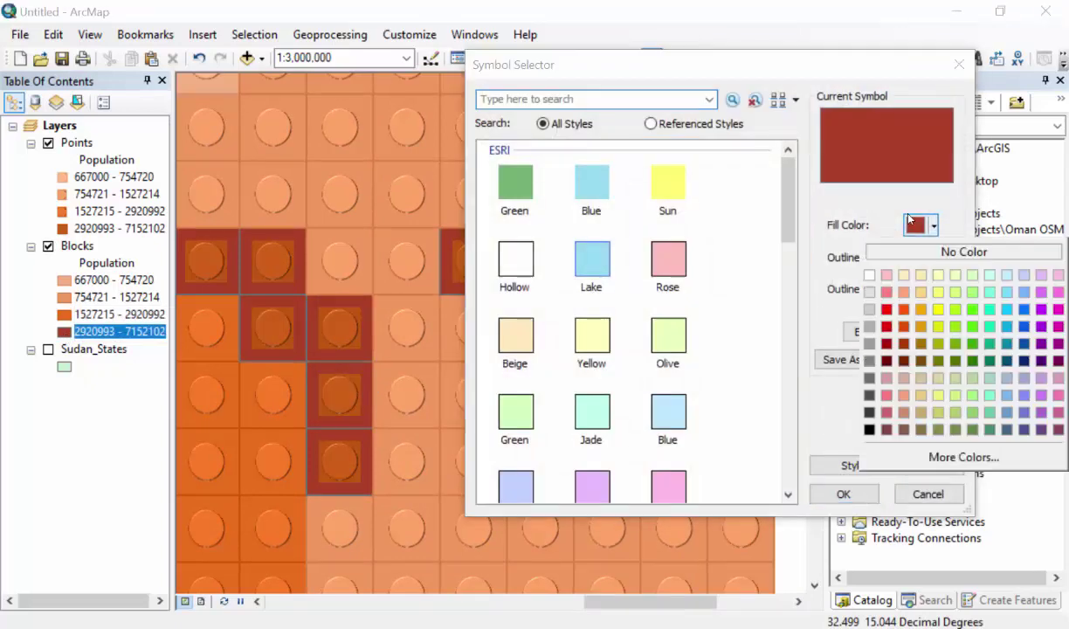
{"action": "left_click", "coordinate": [913, 460]}
{"action": "left_click", "coordinate": [786, 224]}
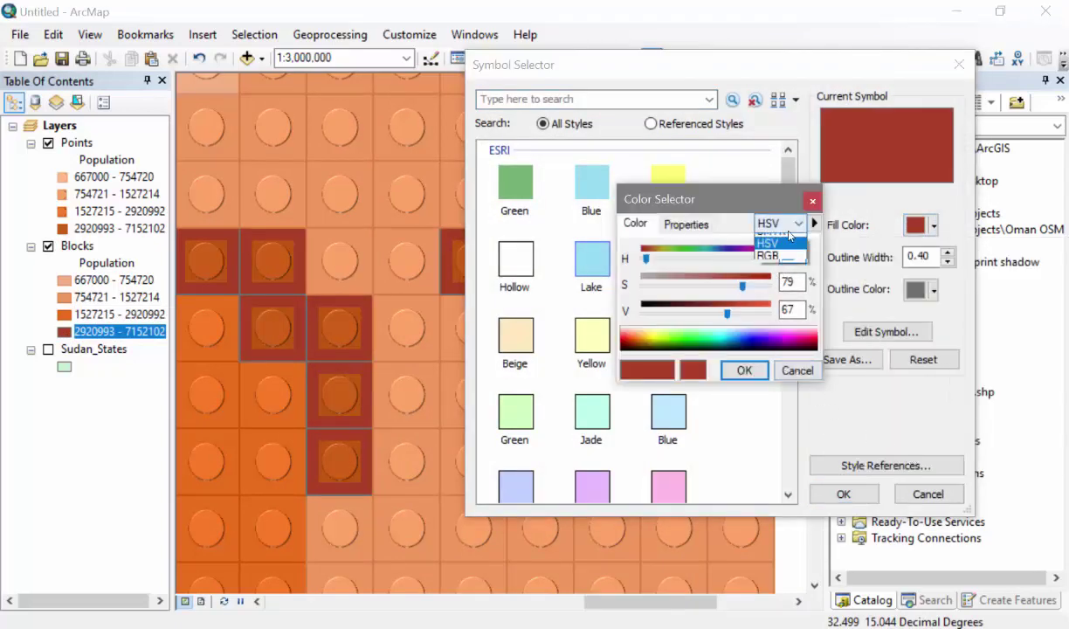
{"action": "left_click", "coordinate": [791, 246]}
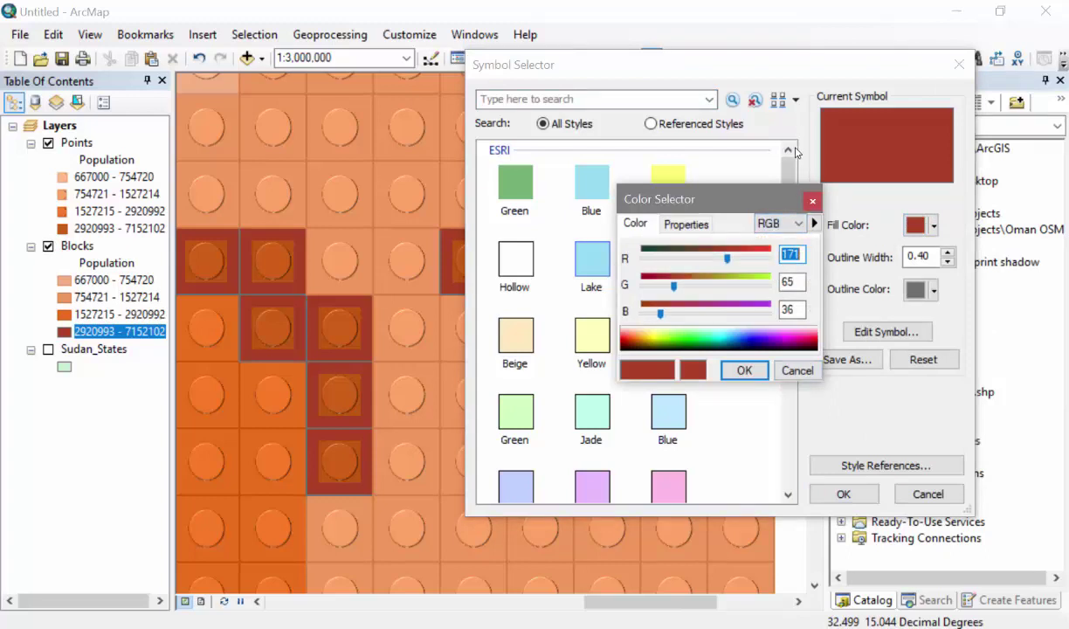
{"action": "type", "text": "193"}
{"action": "key", "text": "Tab"}
{"action": "type", "text": "8"}
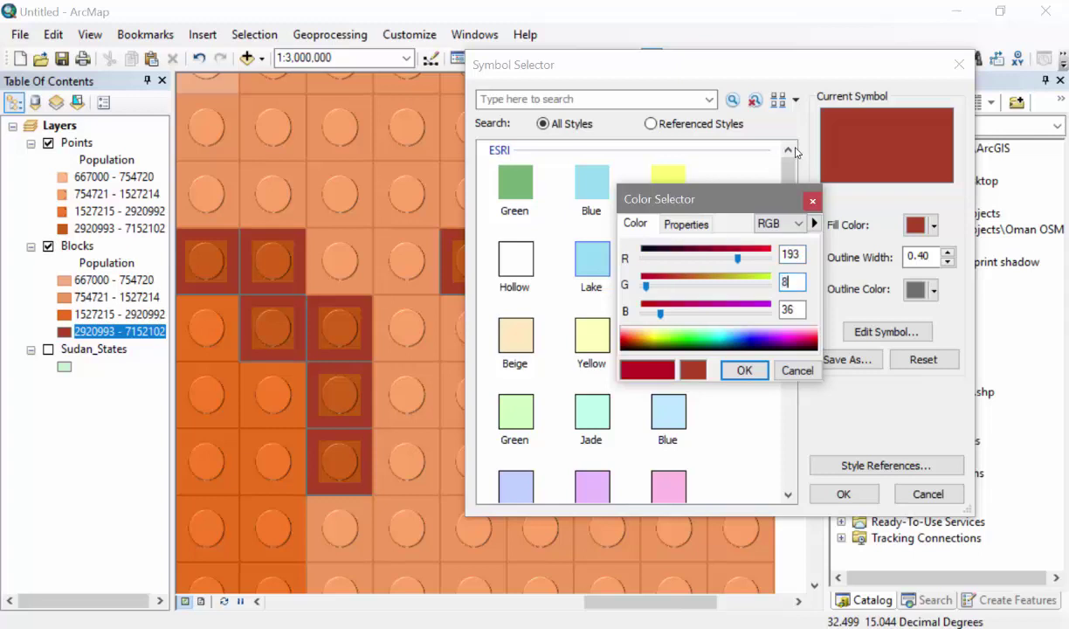
{"action": "type", "text": "8"}
{"action": "key", "text": "Tab"}
{"action": "type", "text": "17"}
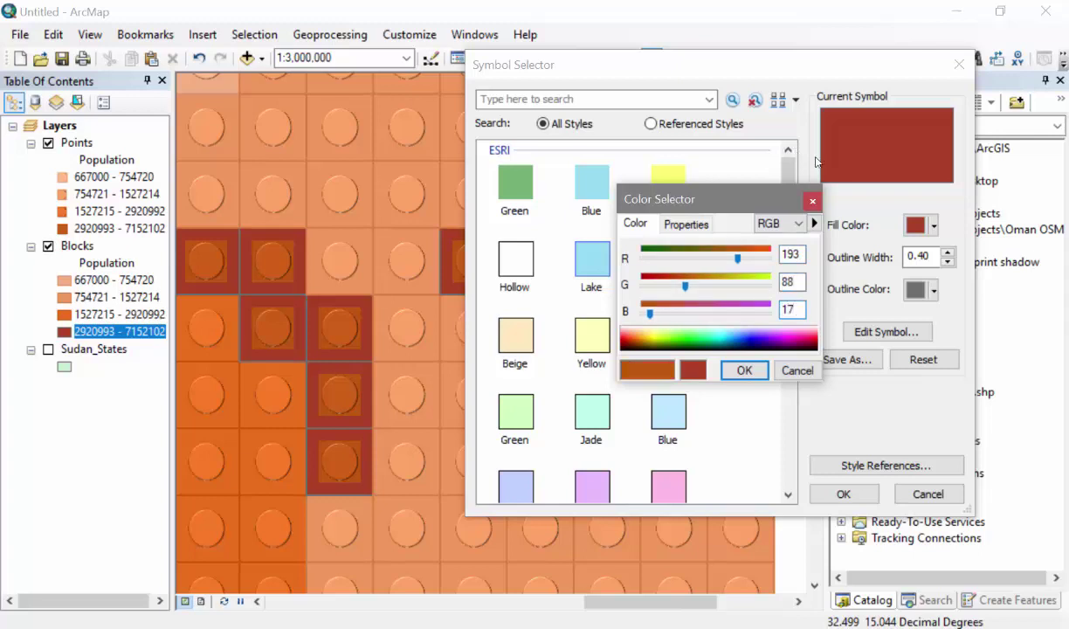
{"action": "left_click", "coordinate": [743, 370]}
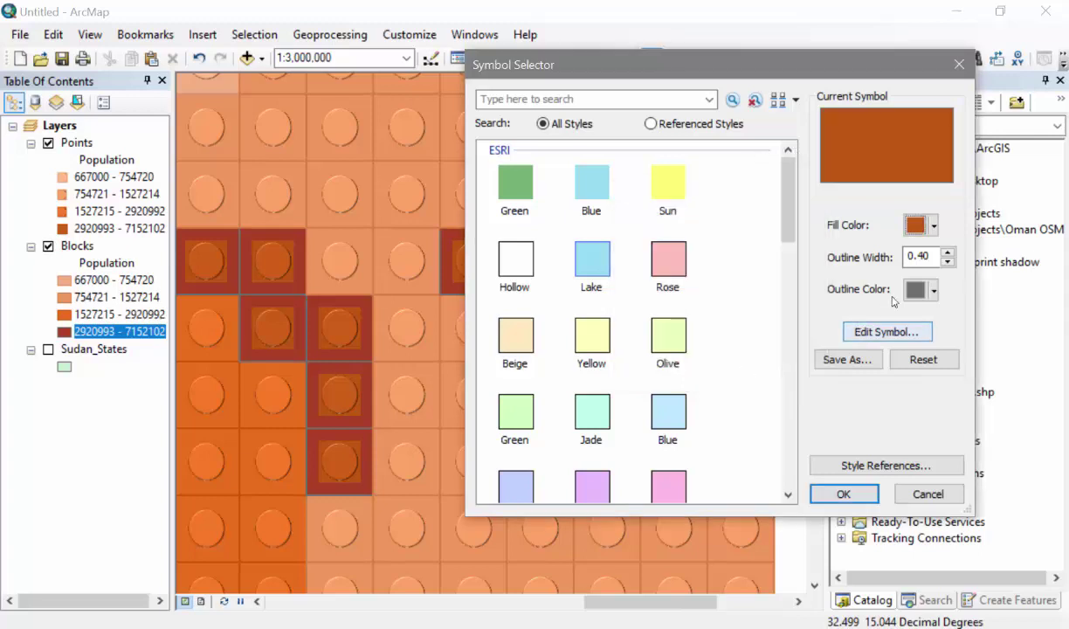
- Set the outline color of the Blocks 2920993 - 7152102 class to RGB 193, 88, 17
{"action": "left_click", "coordinate": [922, 290]}
{"action": "left_click", "coordinate": [961, 523]}
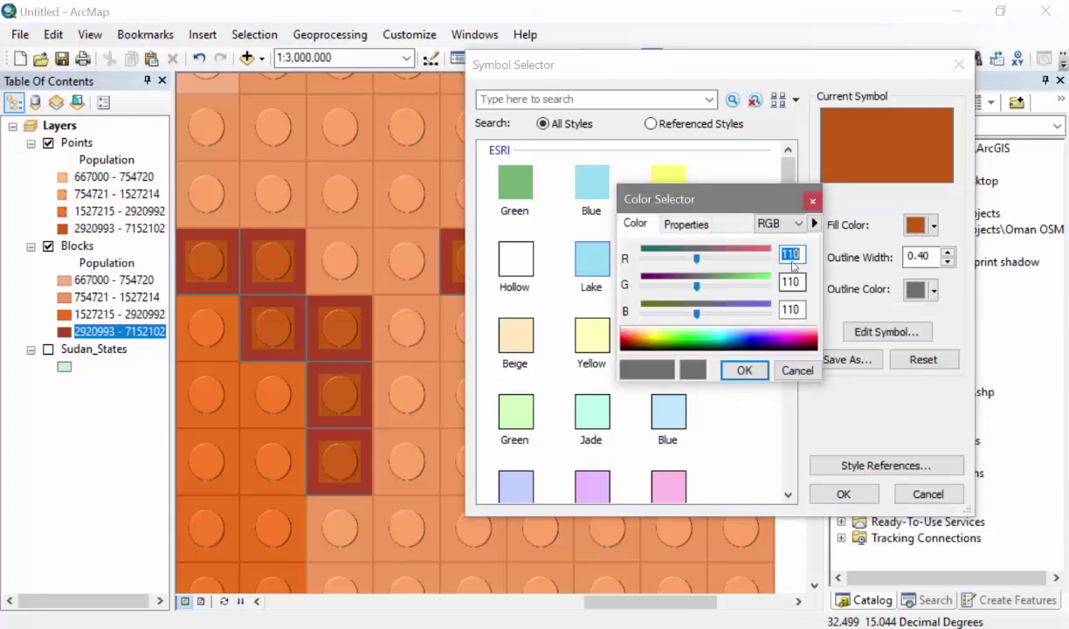
{"action": "left_click_drag", "start_coordinate": [775, 203], "coordinate": [829, 207]}
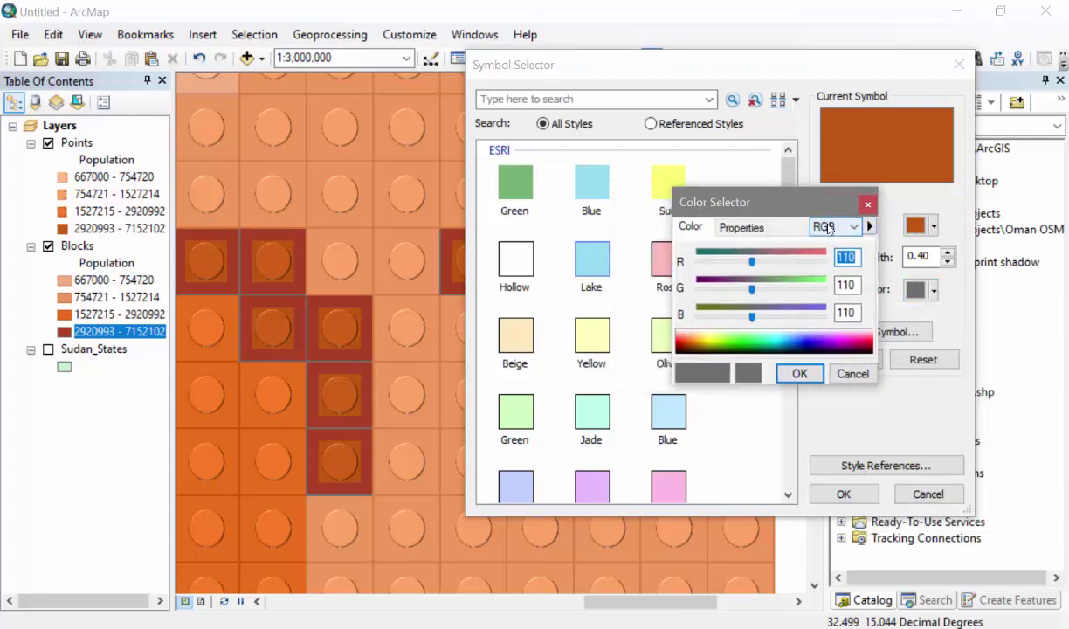
{"action": "left_click", "coordinate": [849, 257]}
{"action": "double_click", "coordinate": [848, 257]}
{"action": "type", "text": "193"}
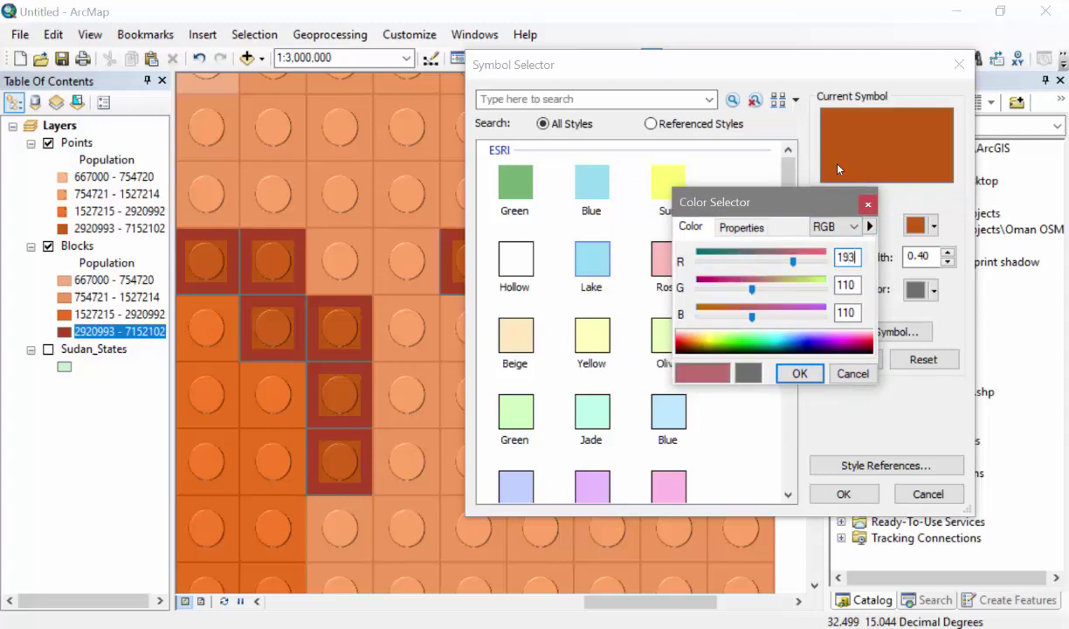
{"action": "key", "text": "Tab"}
{"action": "type", "text": "88"}
{"action": "key", "text": "Tab"}
{"action": "type", "text": "17"}
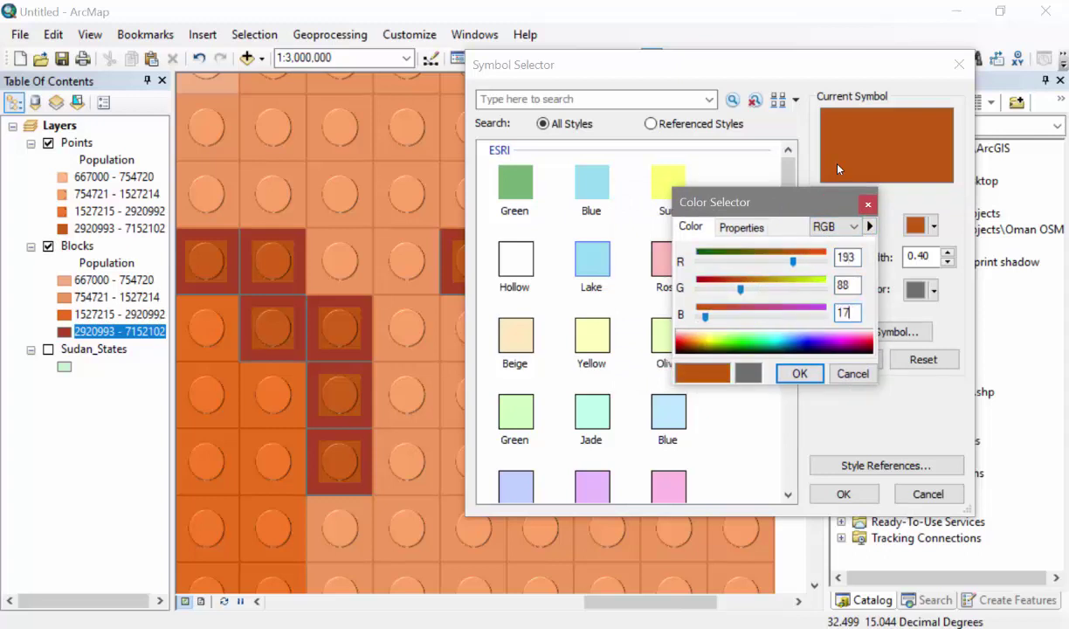
- Darken the Blocks 2920993 - 7152102 outline color by setting its CMYK black (K) value to 10%, and apply the symbol
{"action": "left_click", "coordinate": [823, 226]}
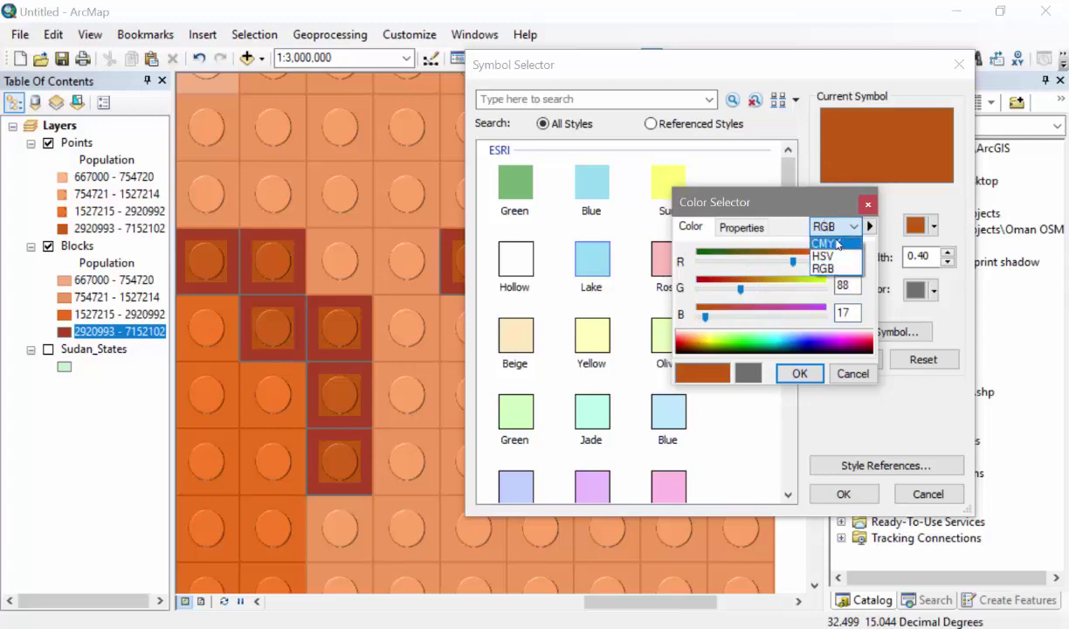
{"action": "left_click", "coordinate": [827, 243]}
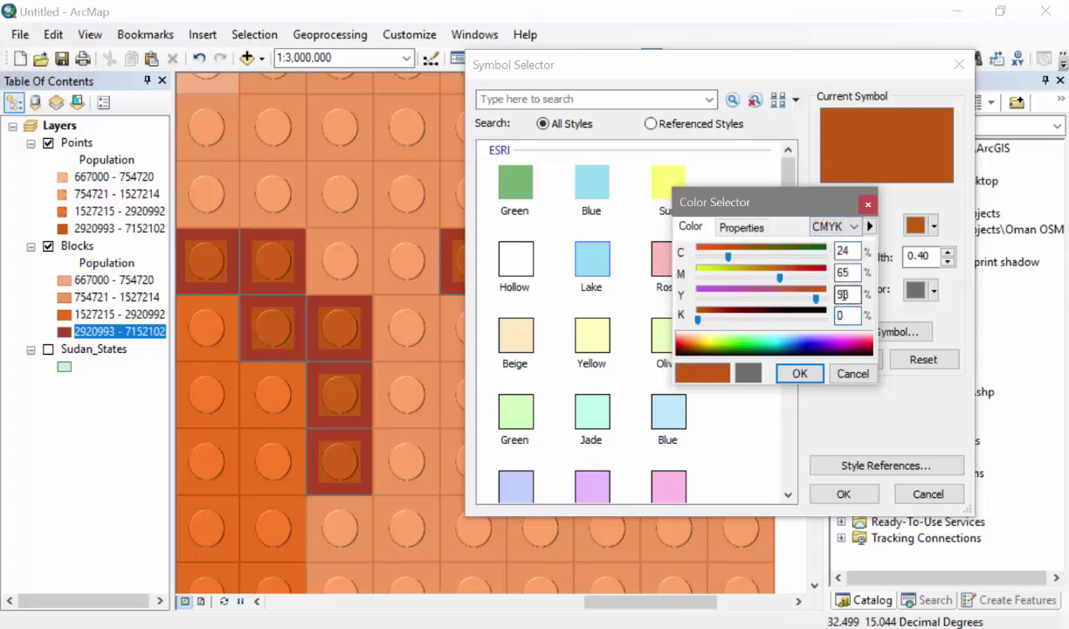
{"action": "type", "text": "10"}
{"action": "left_click", "coordinate": [799, 373]}
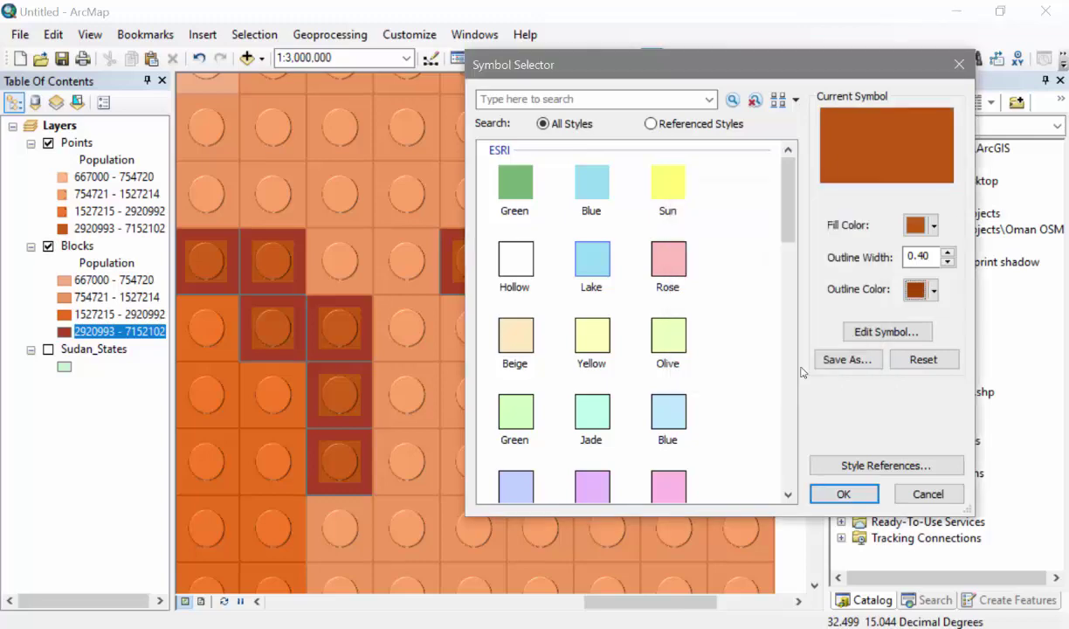
{"action": "left_click", "coordinate": [830, 495]}
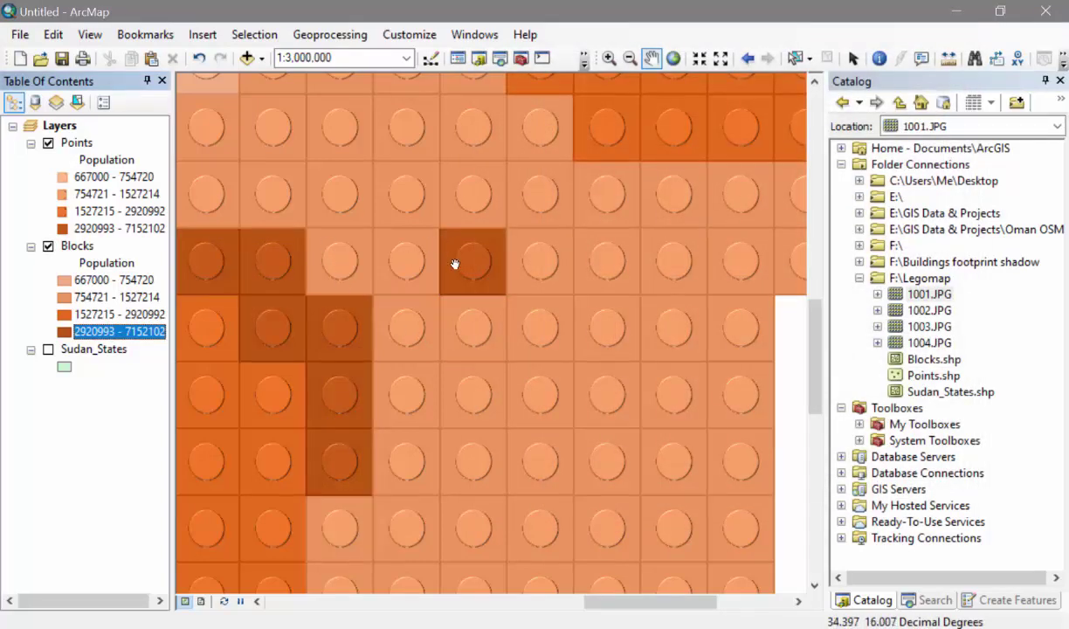
- View the map at full extent and compare it with the reference image Lego map5.jpg in Windows Photo Viewer
{"action": "left_click", "coordinate": [674, 58]}
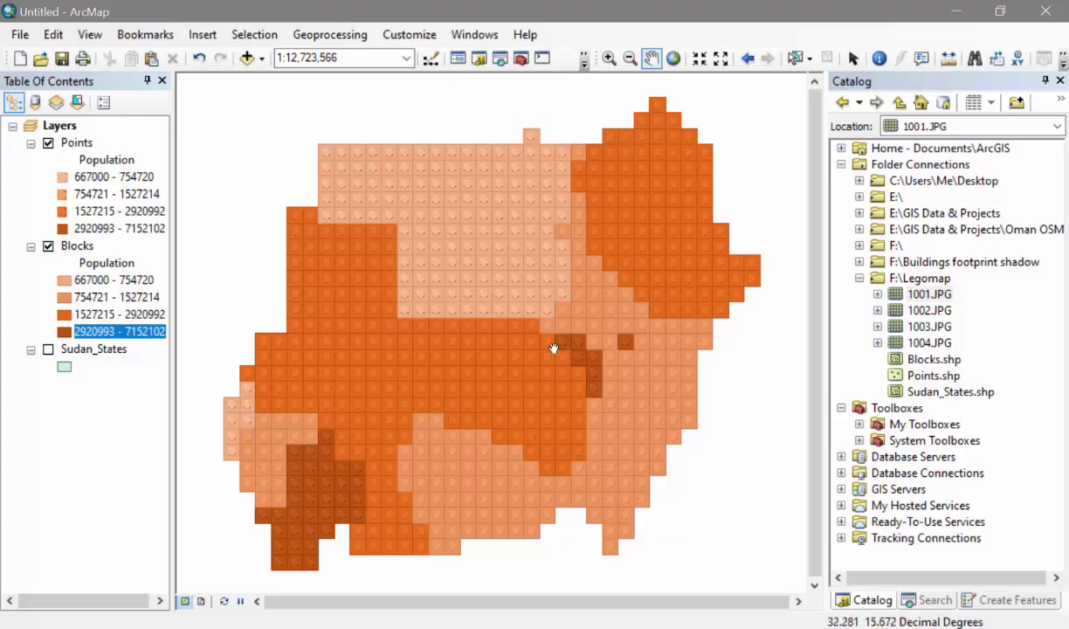
{"action": "key", "text": "alt"}
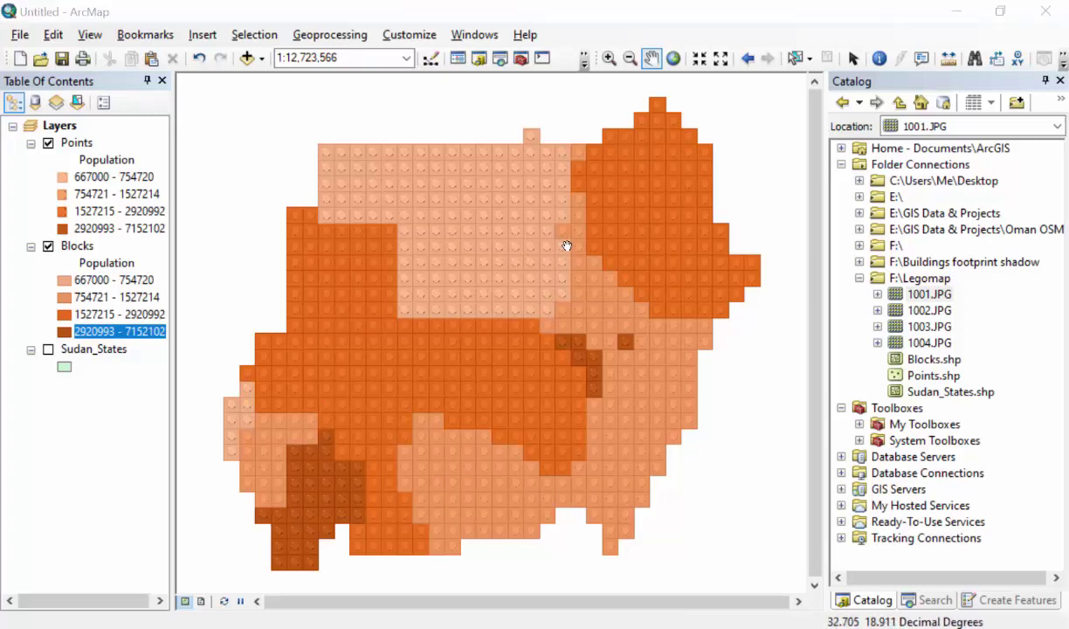
{"action": "key", "text": "alt+Tab"}
{"action": "scroll", "coordinate": [565, 245], "scroll_direction": "down", "scroll_amount": 5}
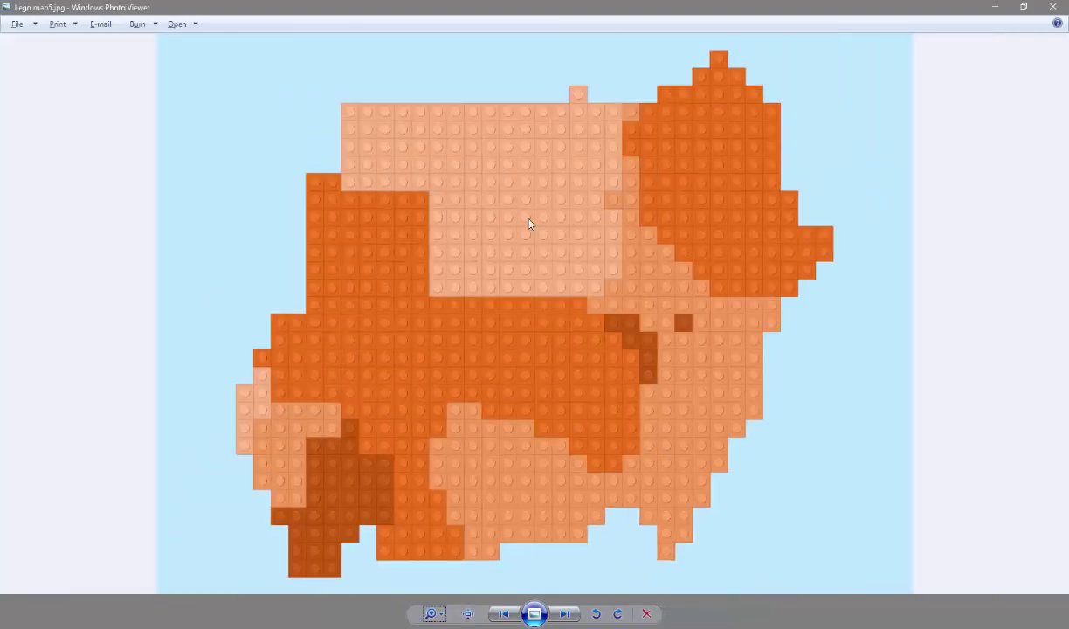
{"action": "key", "text": "alt+Tab"}
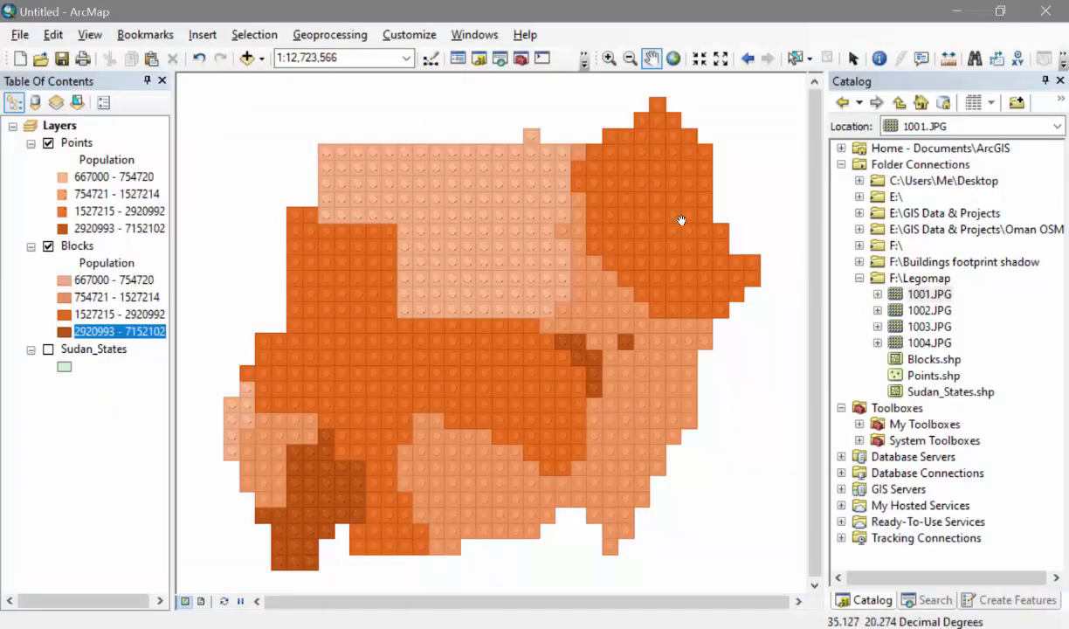
- Set the background of the Layers data frame to Lt Cyan and apply the data frame properties
{"action": "left_click", "coordinate": [69, 125]}
{"action": "right_click", "coordinate": [70, 138]}
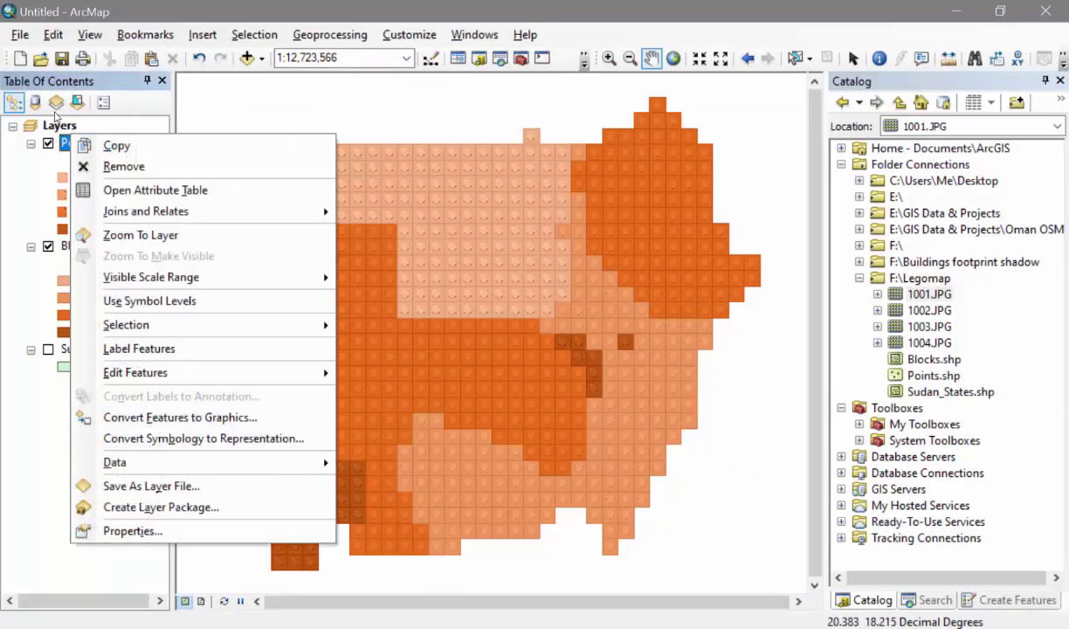
{"action": "right_click", "coordinate": [63, 127]}
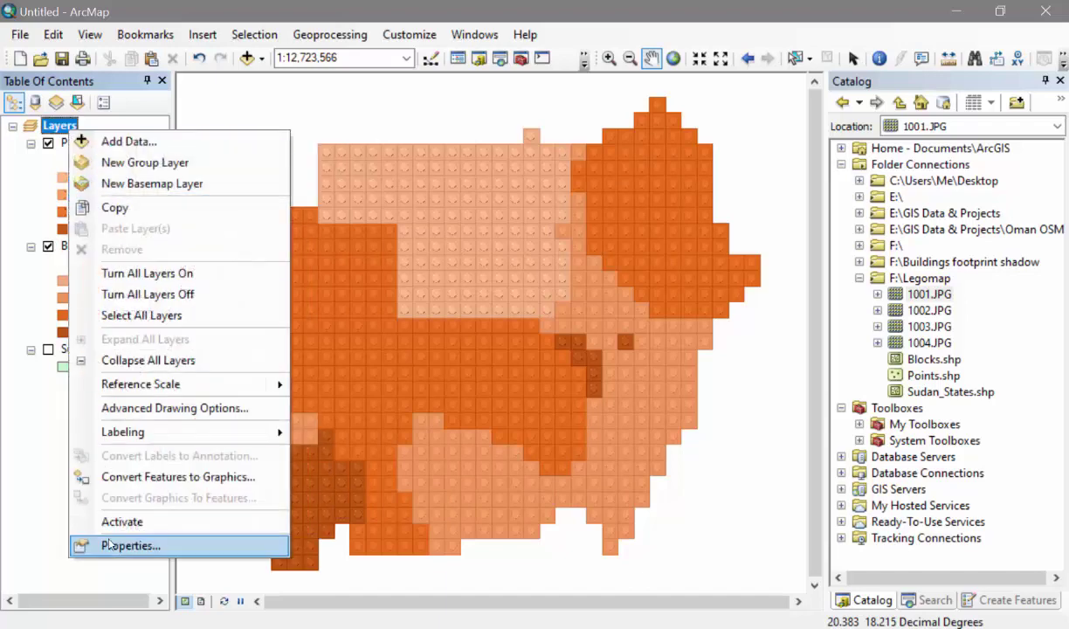
{"action": "left_click", "coordinate": [110, 544]}
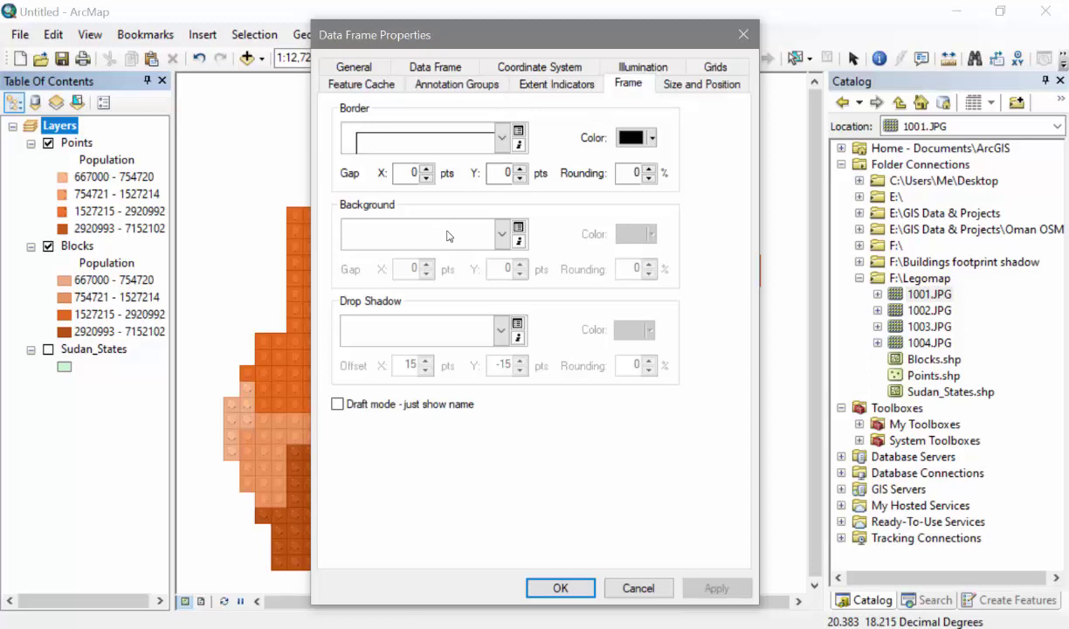
{"action": "left_click", "coordinate": [449, 236]}
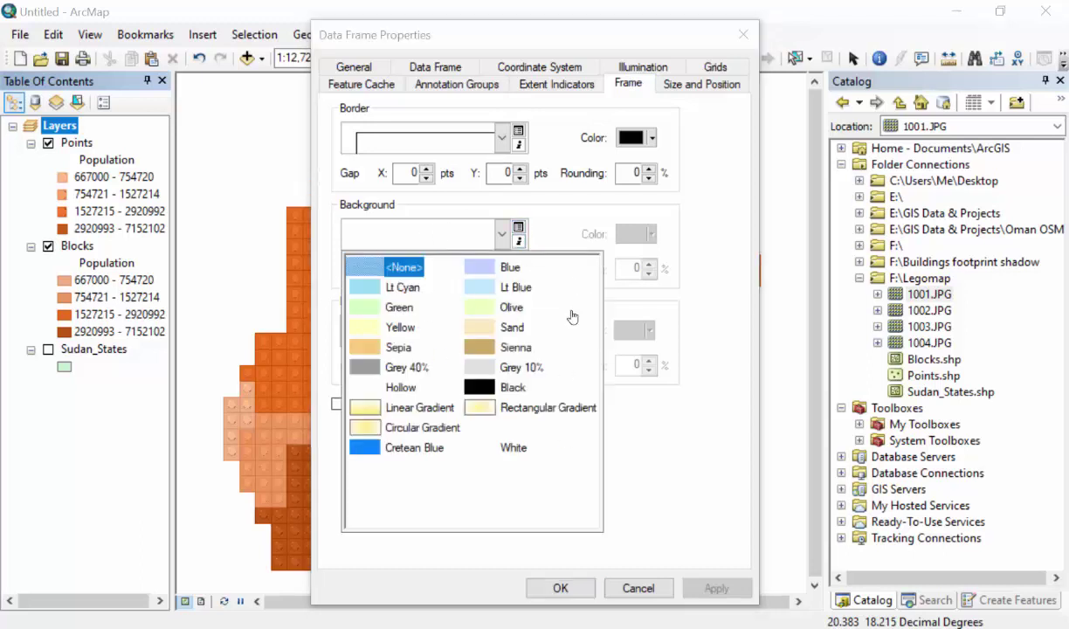
{"action": "left_click", "coordinate": [507, 268]}
{"action": "left_click", "coordinate": [722, 589]}
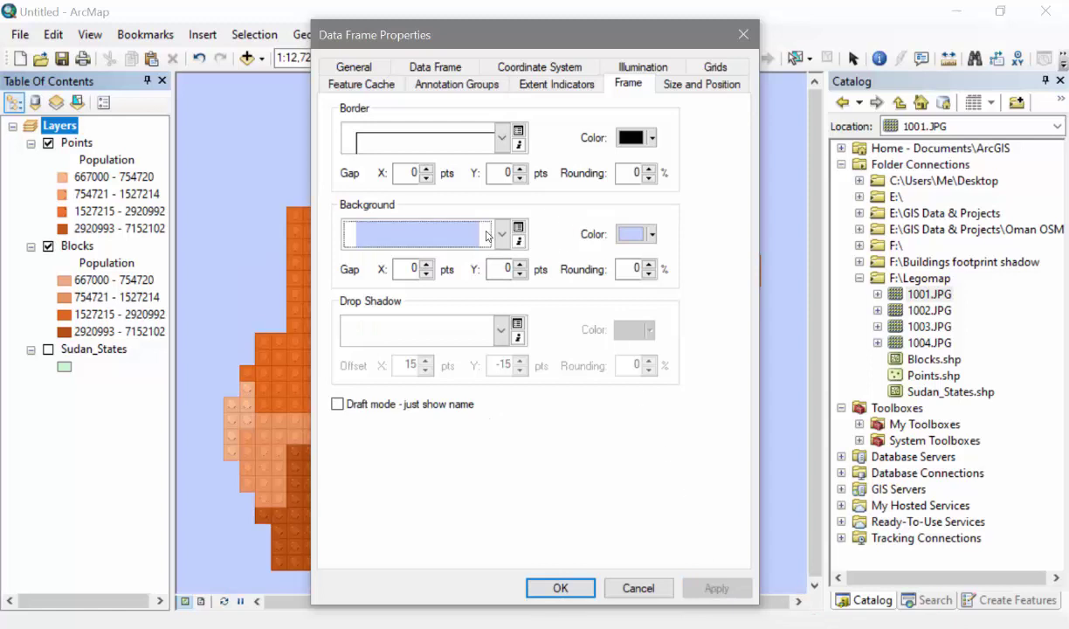
{"action": "left_click", "coordinate": [453, 227]}
{"action": "left_click", "coordinate": [376, 289]}
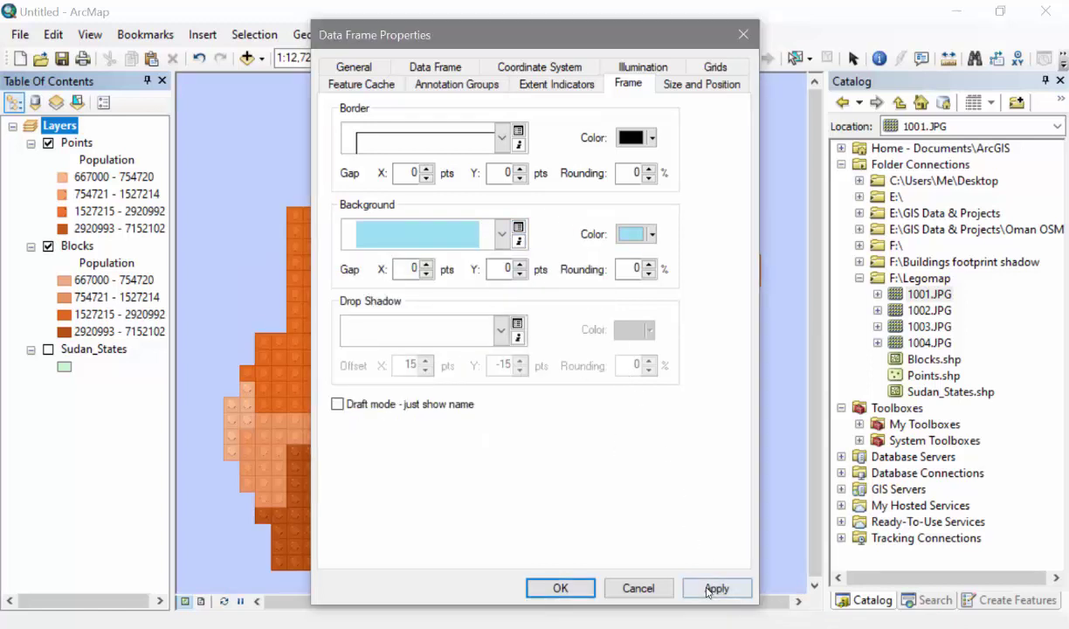
{"action": "left_click", "coordinate": [714, 588]}
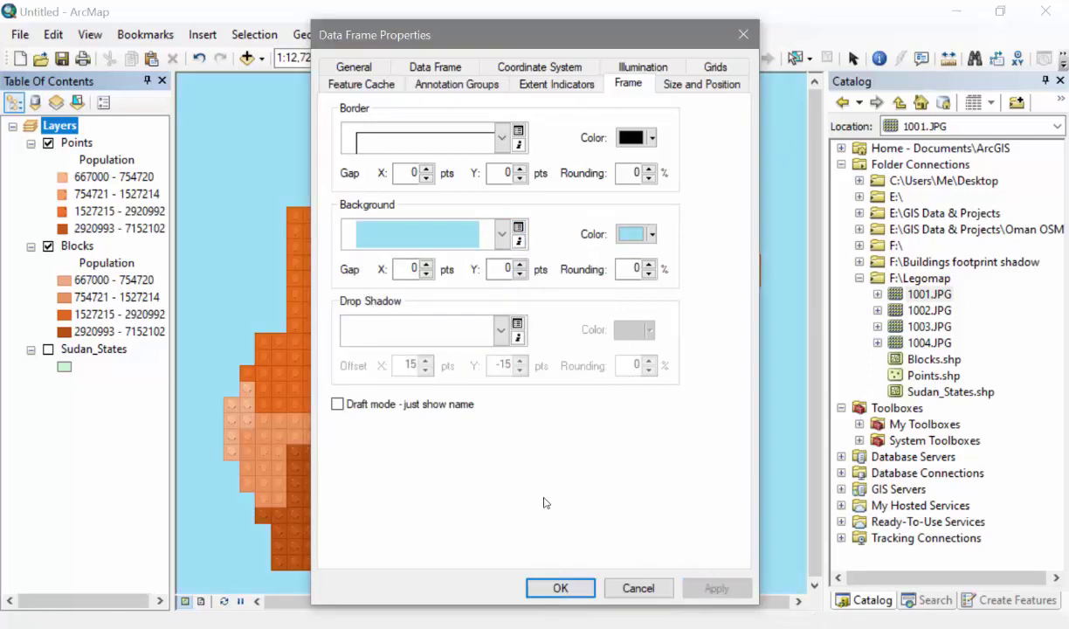
{"action": "left_click", "coordinate": [560, 588]}
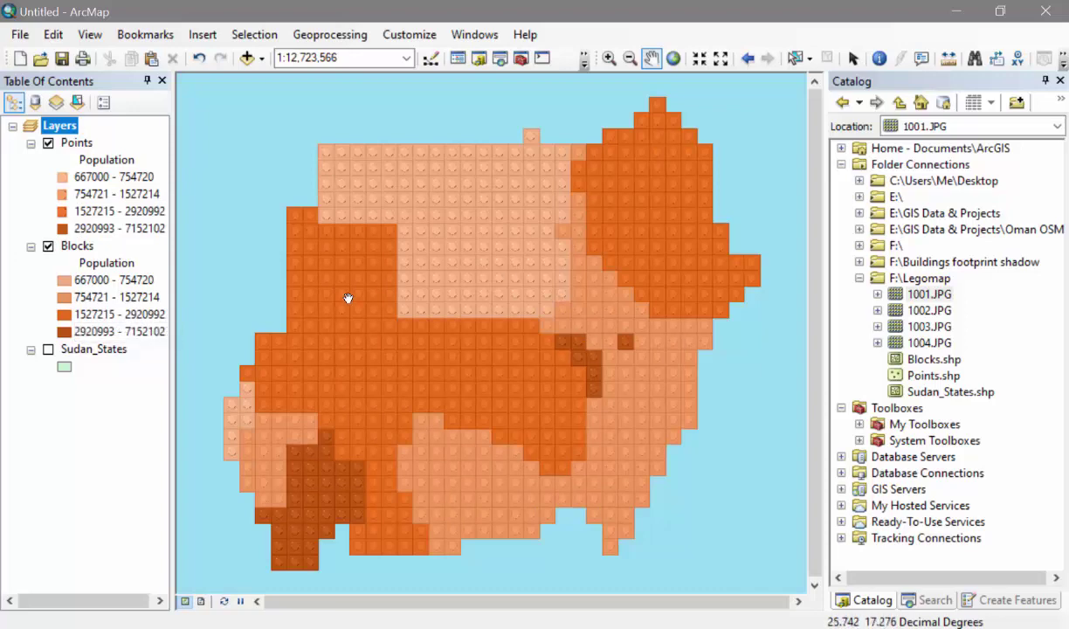
- Examine the Lego studs, block outlines and background up close across the different population areas of the map
{"action": "scroll", "coordinate": [398, 175], "scroll_direction": "up", "scroll_amount": 5}
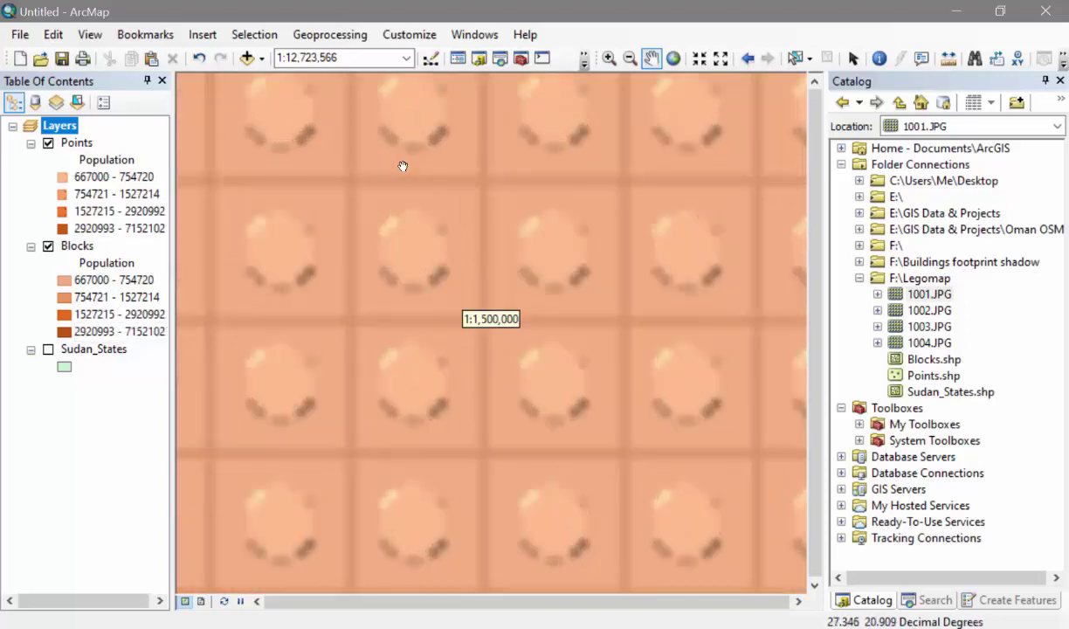
{"action": "scroll", "coordinate": [393, 228], "scroll_direction": "down", "scroll_amount": 2}
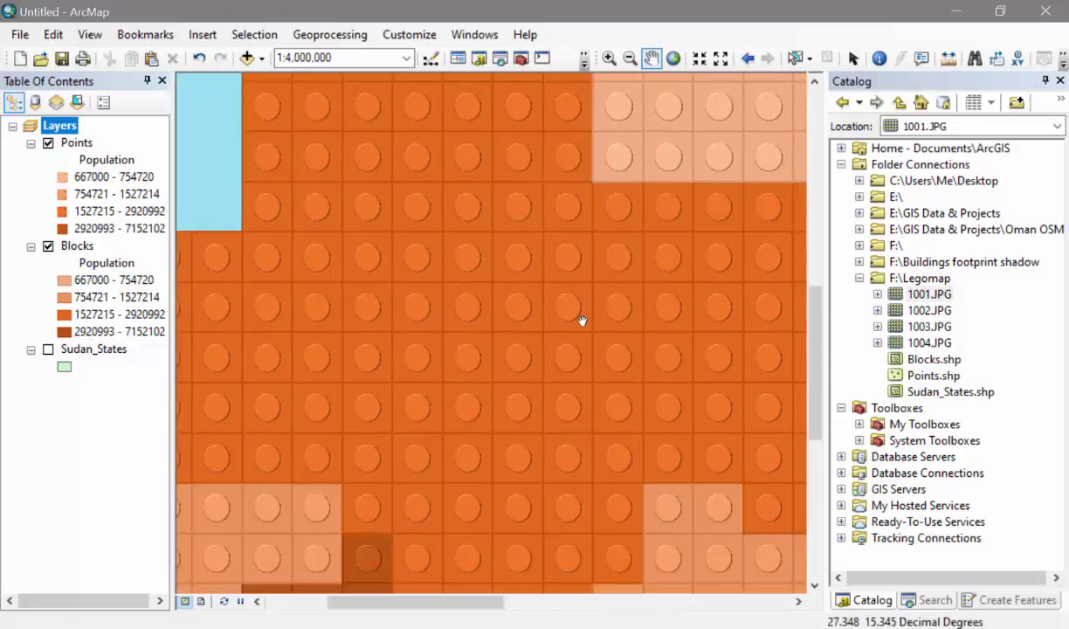
{"action": "key", "text": "Down"}
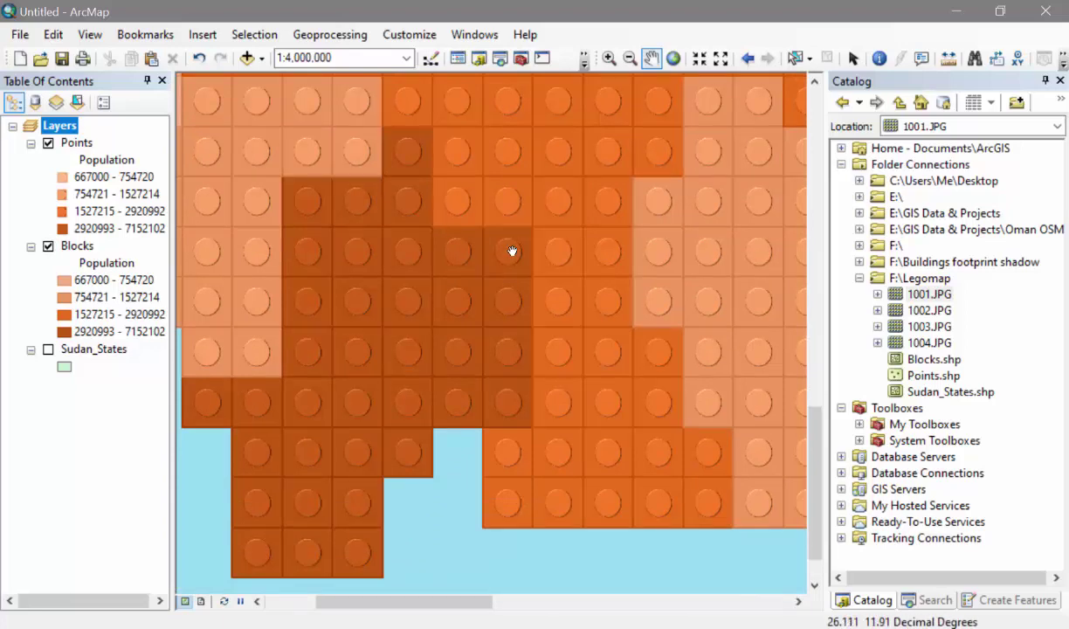
{"action": "key", "text": "Right"}
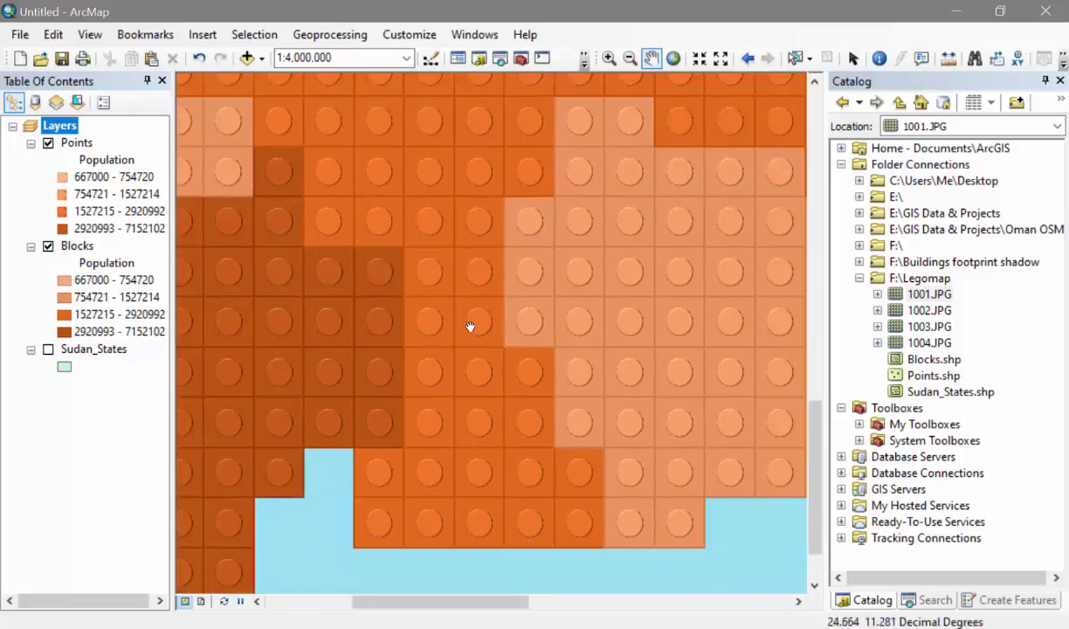
{"action": "key", "text": "Right"}
{"action": "key", "text": "Up"}
{"action": "key", "text": "Right"}
{"action": "key", "text": "Up"}
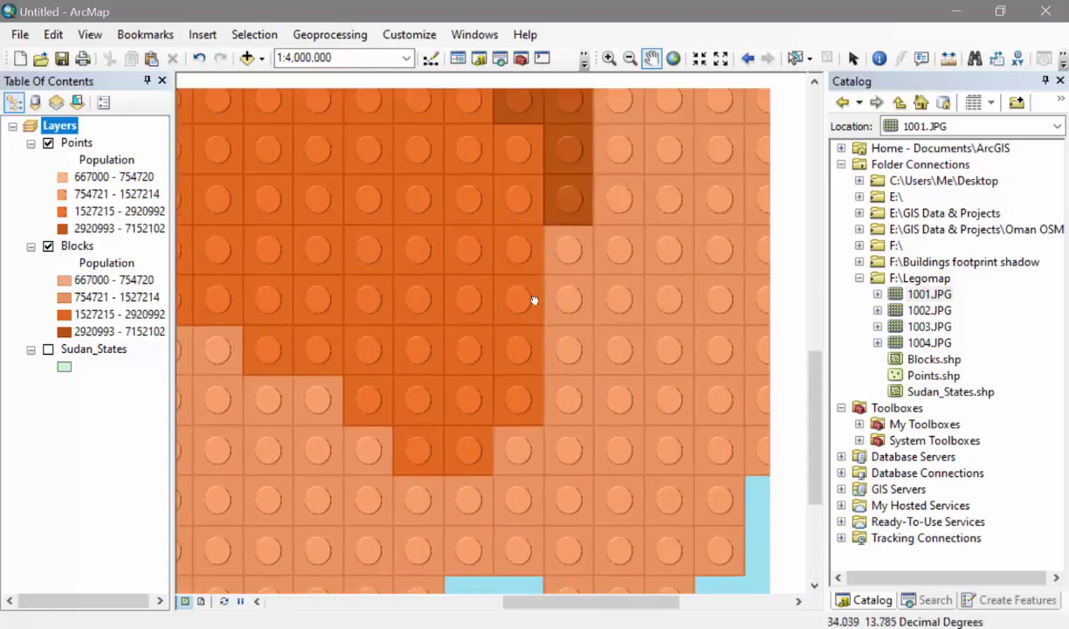
{"action": "key", "text": "Right"}
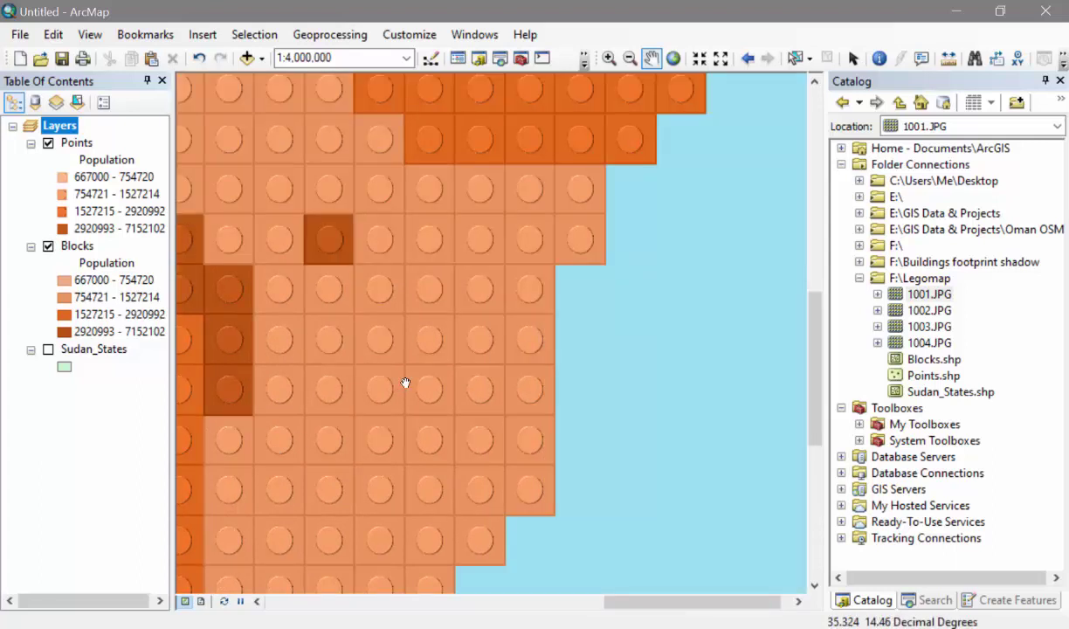
- Switch to File Explorer and open Lego designer.docx from the Legomap folder in Word
{"action": "key", "text": "alt+Tab"}
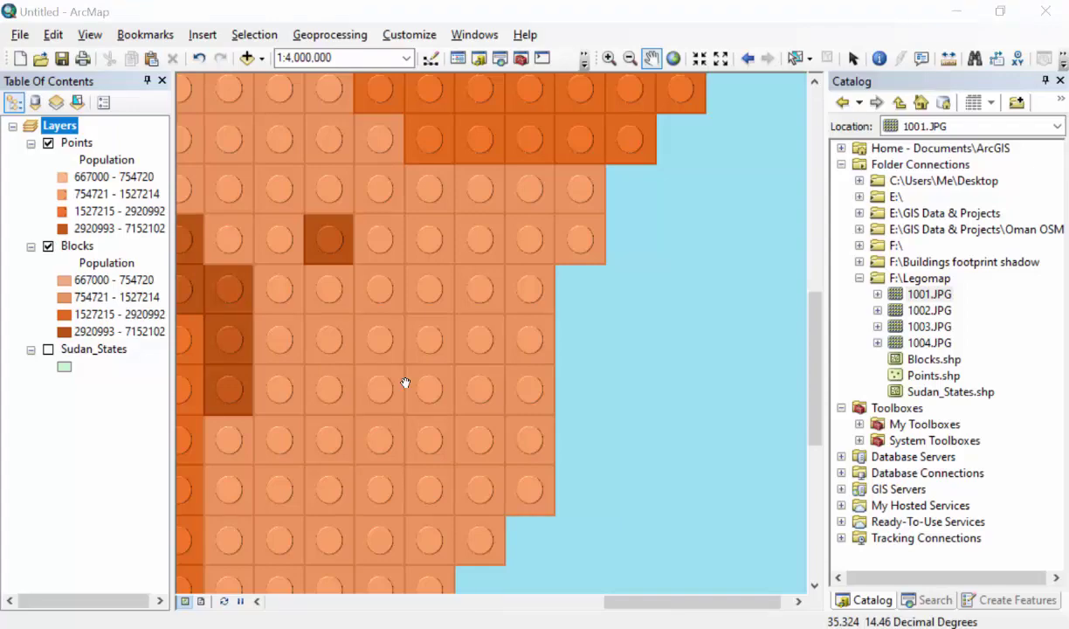
{"action": "key", "text": "alt+Tab"}
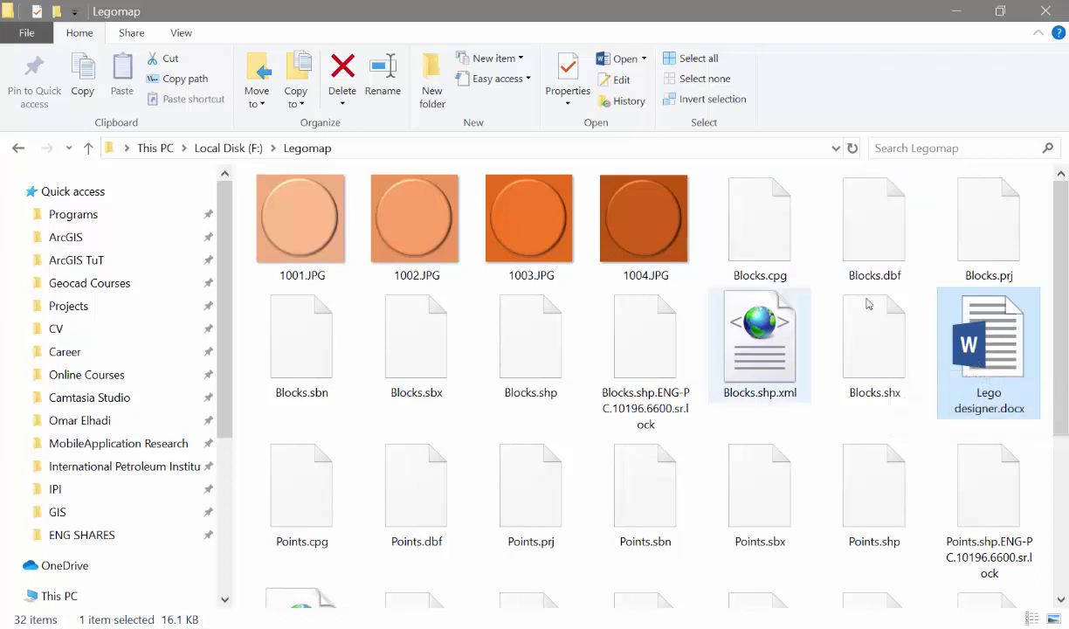
{"action": "scroll", "coordinate": [561, 437], "scroll_direction": "down", "scroll_amount": 3}
{"action": "scroll", "coordinate": [562, 438], "scroll_direction": "up", "scroll_amount": 3}
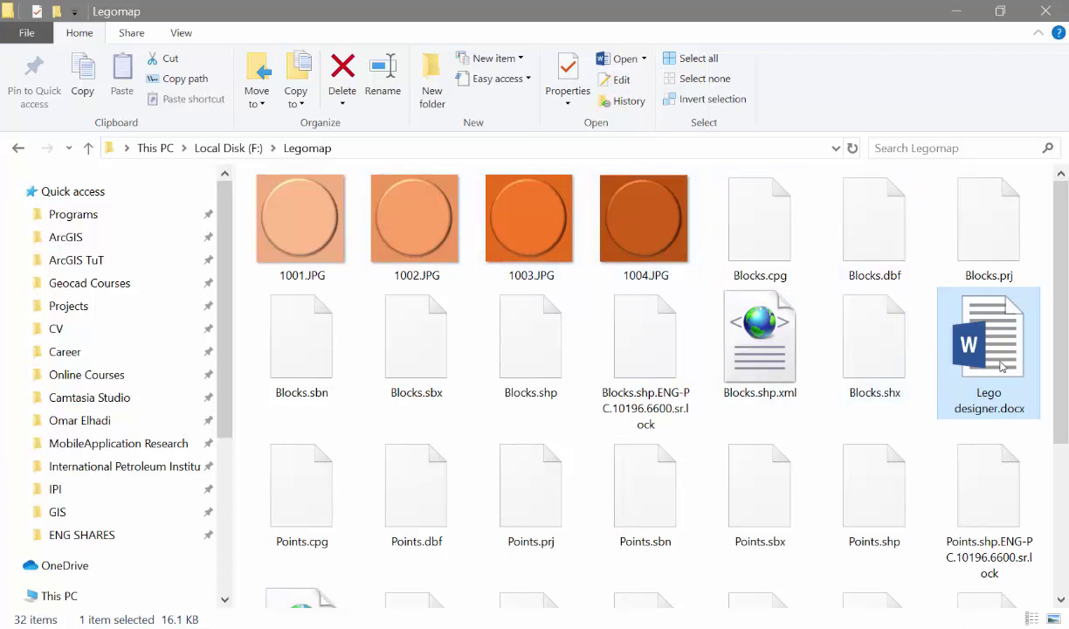
{"action": "mouse_move", "coordinate": [974, 364]}
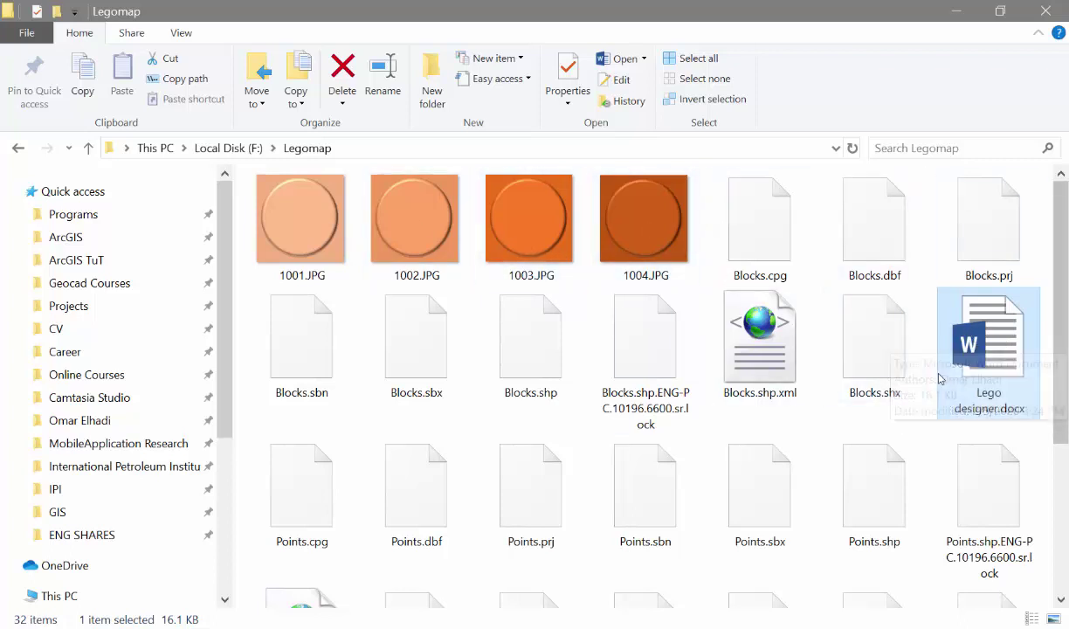
{"action": "double_click", "coordinate": [986, 371]}
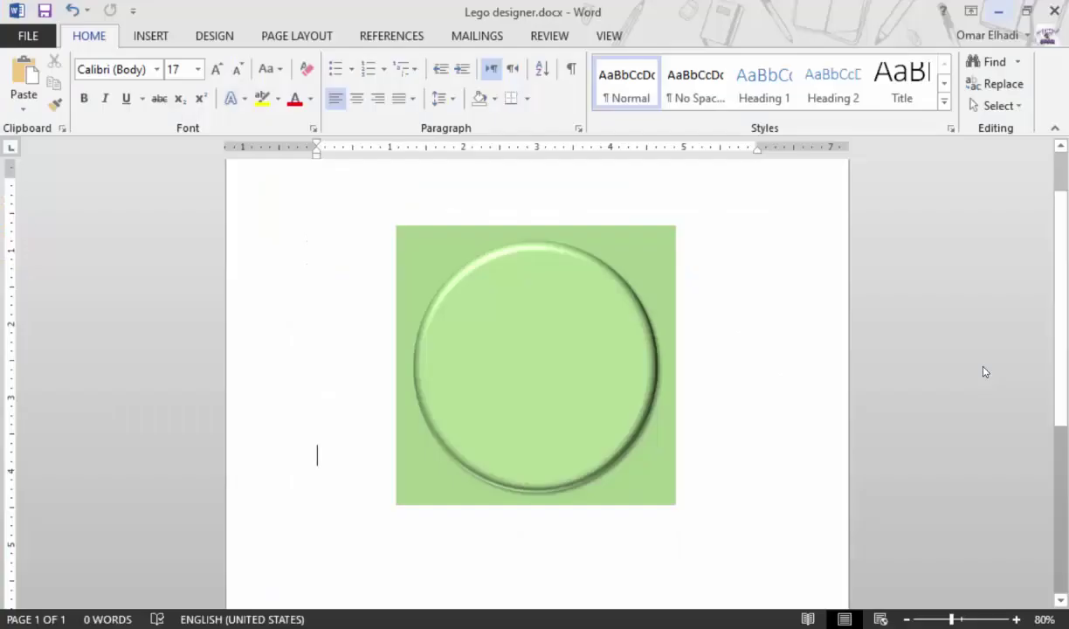
- Select the green circle together with the square behind it in the Lego stud design
{"action": "key", "text": "ctrl+z"}
{"action": "left_click", "coordinate": [150, 35]}
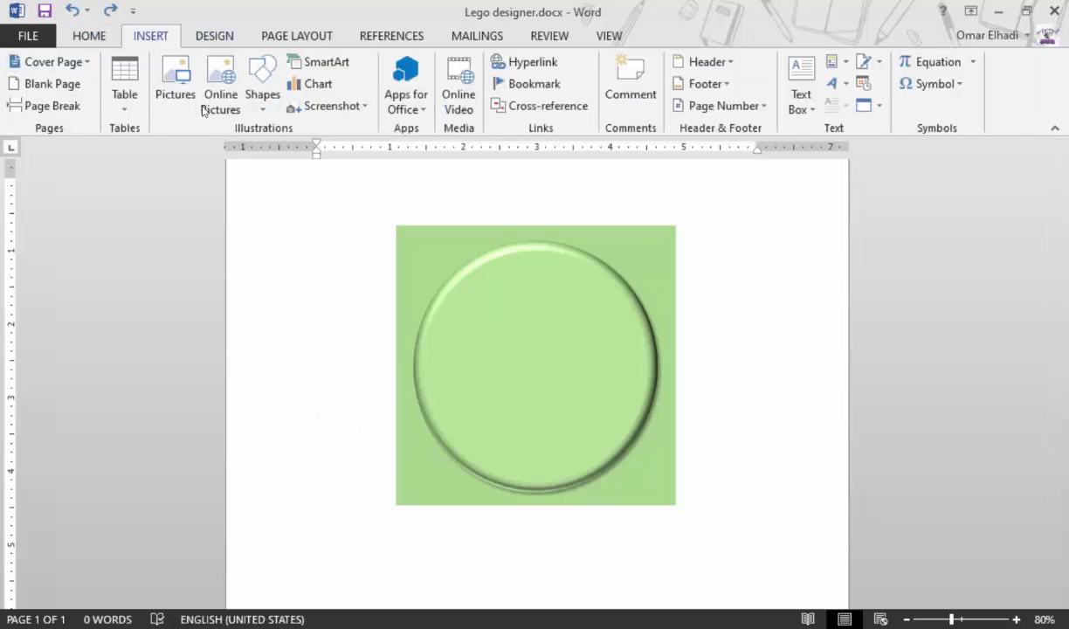
{"action": "left_click", "coordinate": [260, 88]}
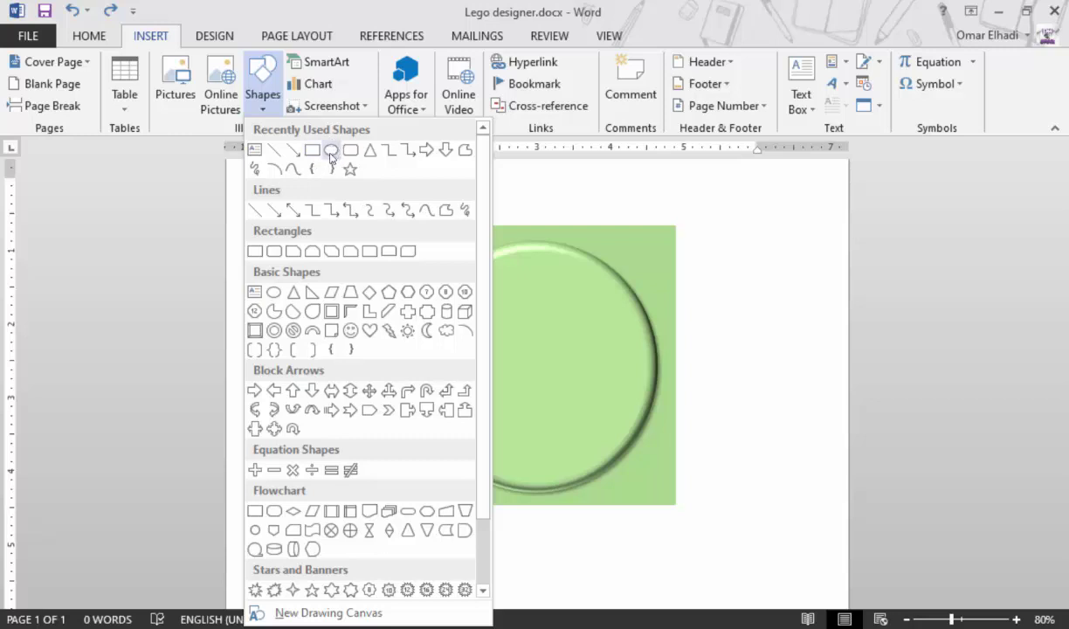
{"action": "left_click", "coordinate": [330, 154]}
{"action": "left_click_drag", "start_coordinate": [413, 240], "coordinate": [658, 492]}
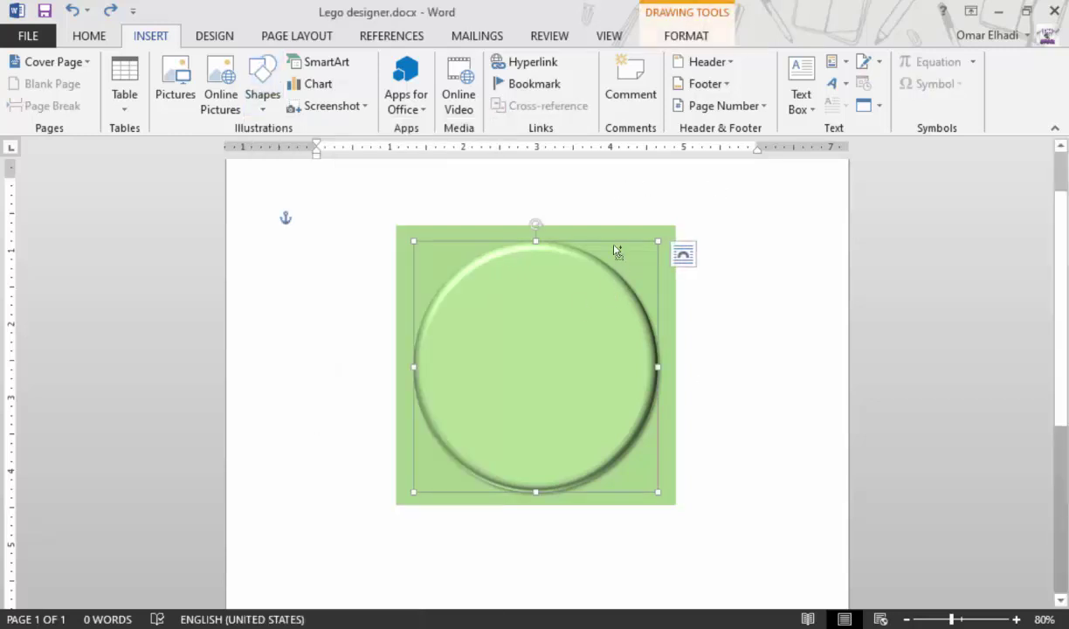
{"action": "left_click", "coordinate": [614, 231], "text": "shift"}
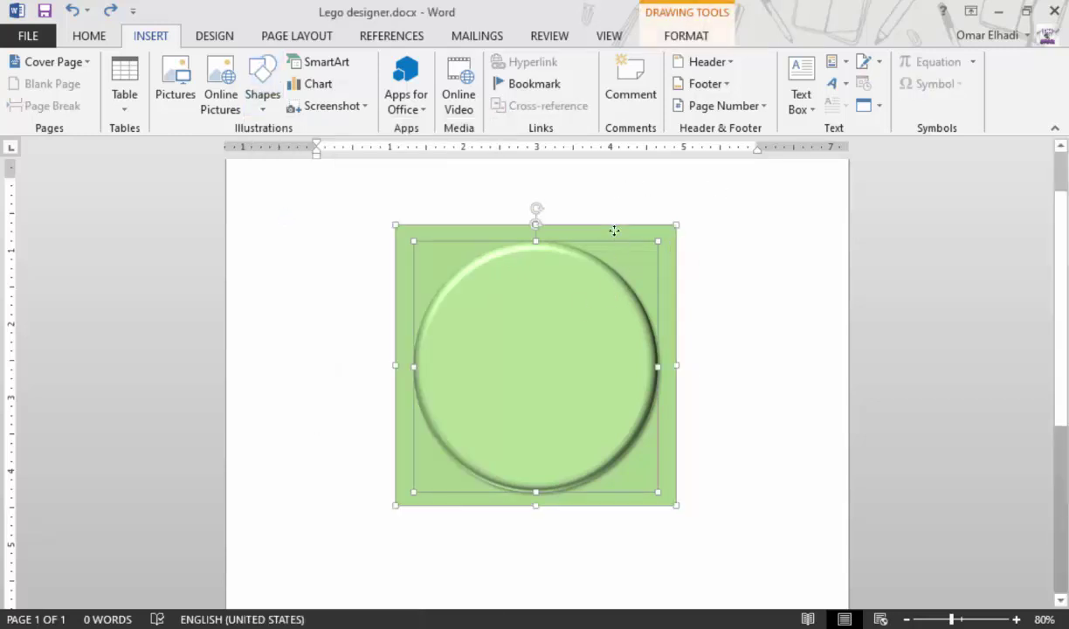
- Look at the shape effects available for the selected circle and square, including Bevel, without applying any
{"action": "left_click", "coordinate": [686, 35]}
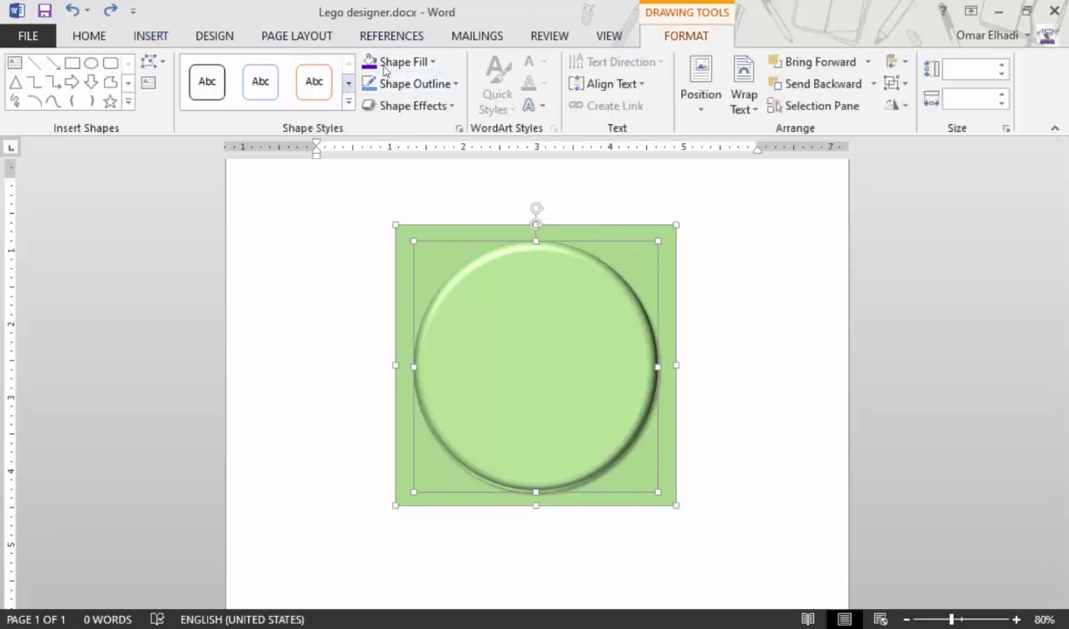
{"action": "left_click", "coordinate": [412, 106]}
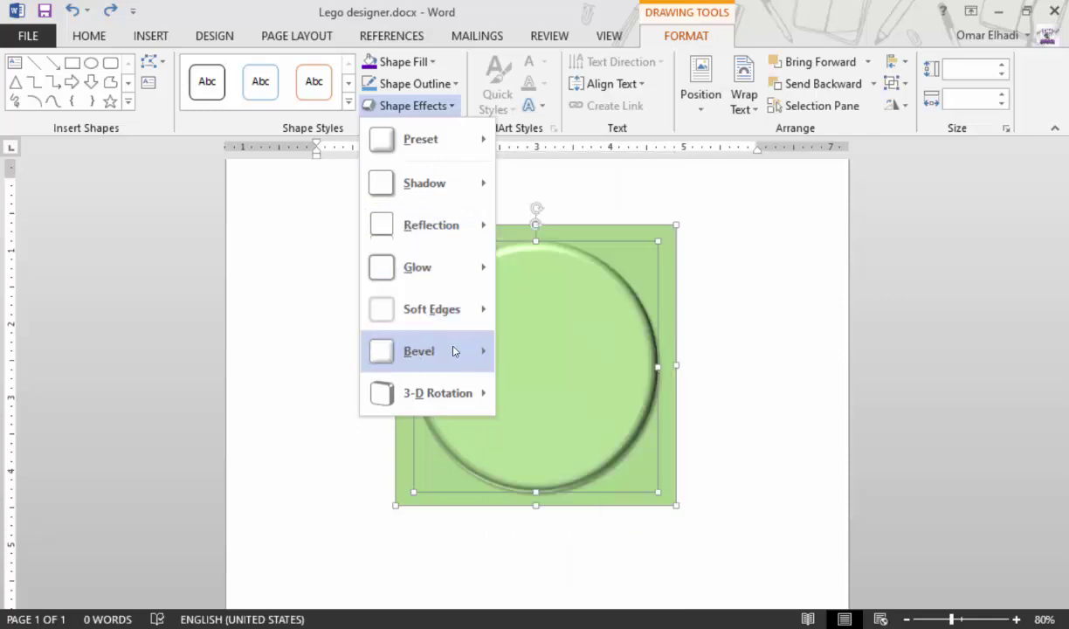
{"action": "left_click", "coordinate": [473, 16]}
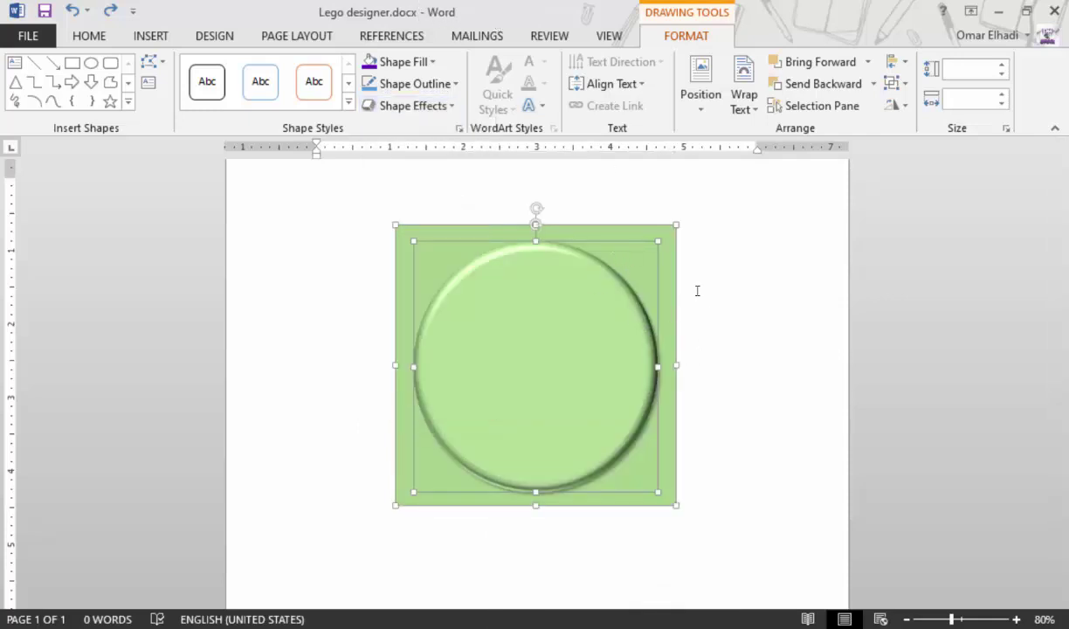
- Fill the selected circle and square with a custom purple of RGB 100, 13, 171
{"action": "left_click", "coordinate": [414, 63]}
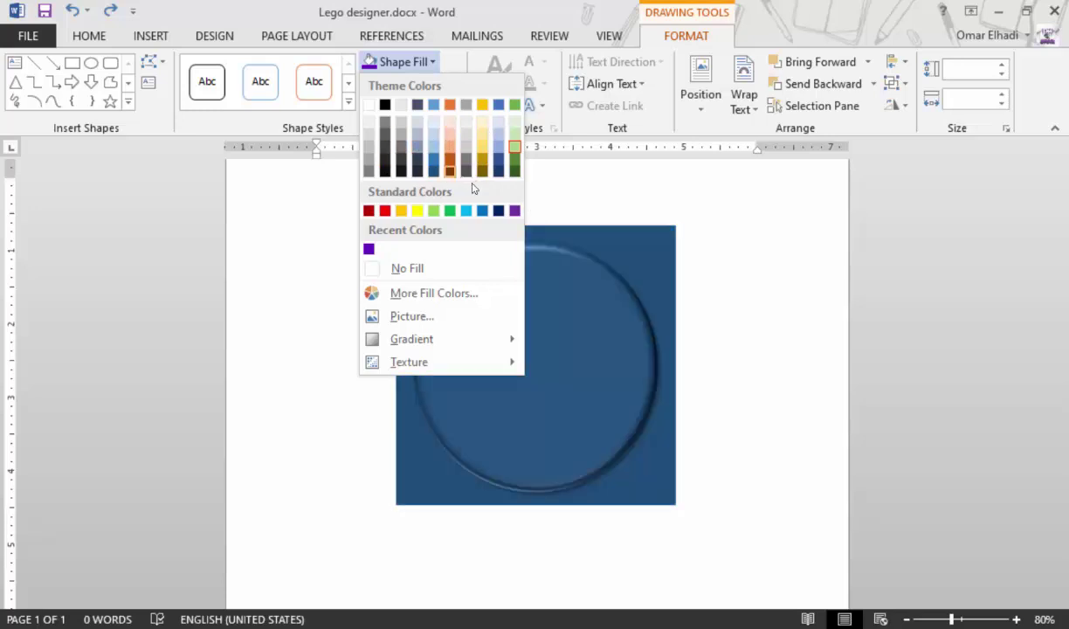
{"action": "left_click", "coordinate": [407, 295]}
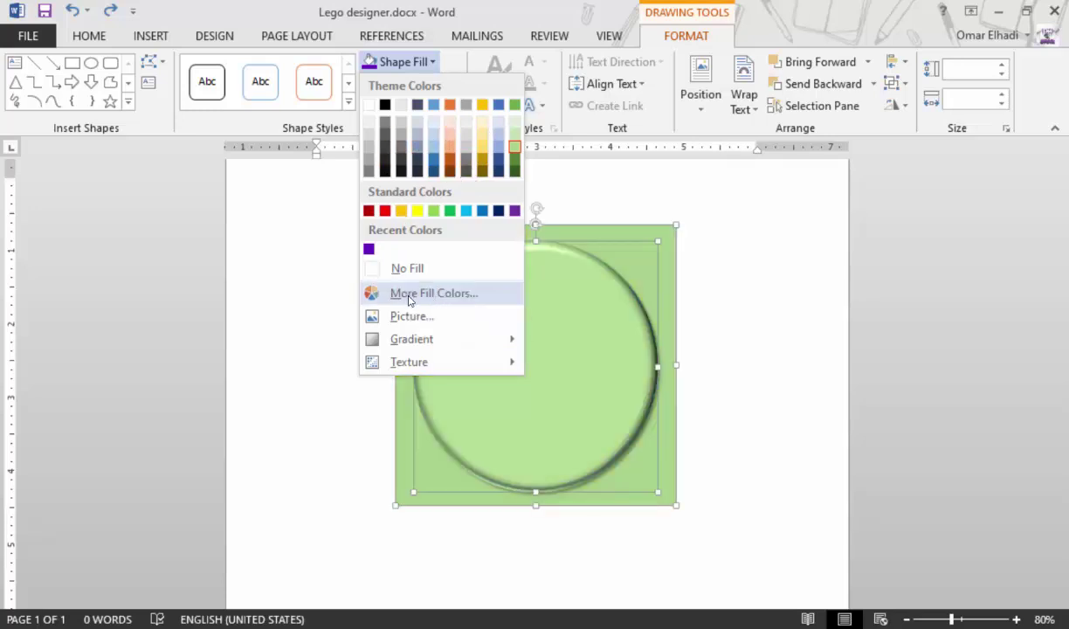
{"action": "left_click_drag", "start_coordinate": [664, 141], "coordinate": [175, 121]}
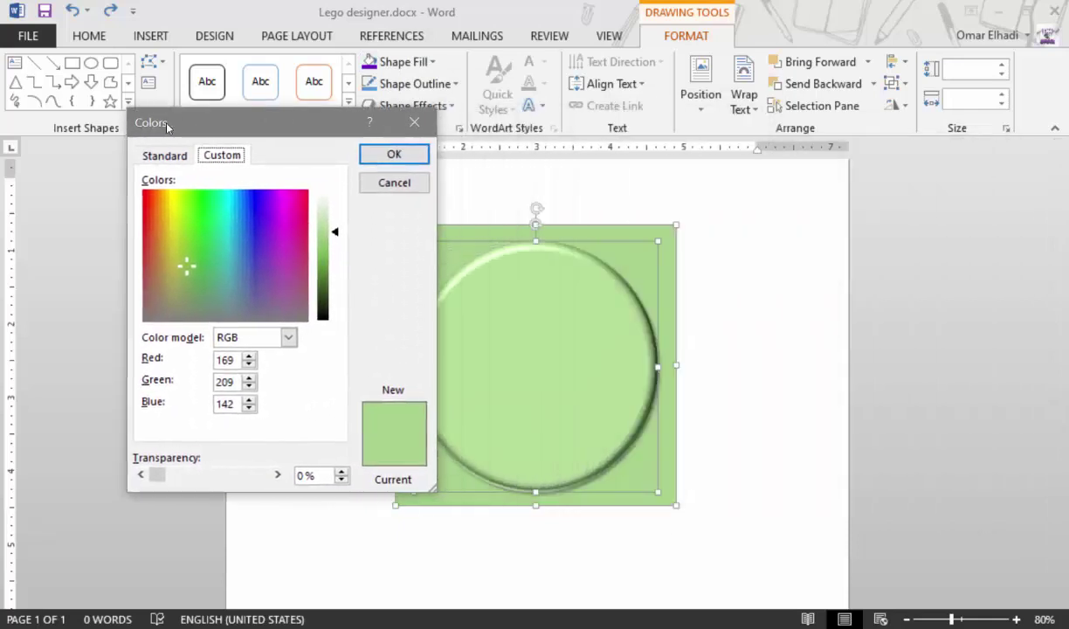
{"action": "left_click_drag", "start_coordinate": [238, 206], "coordinate": [265, 212]}
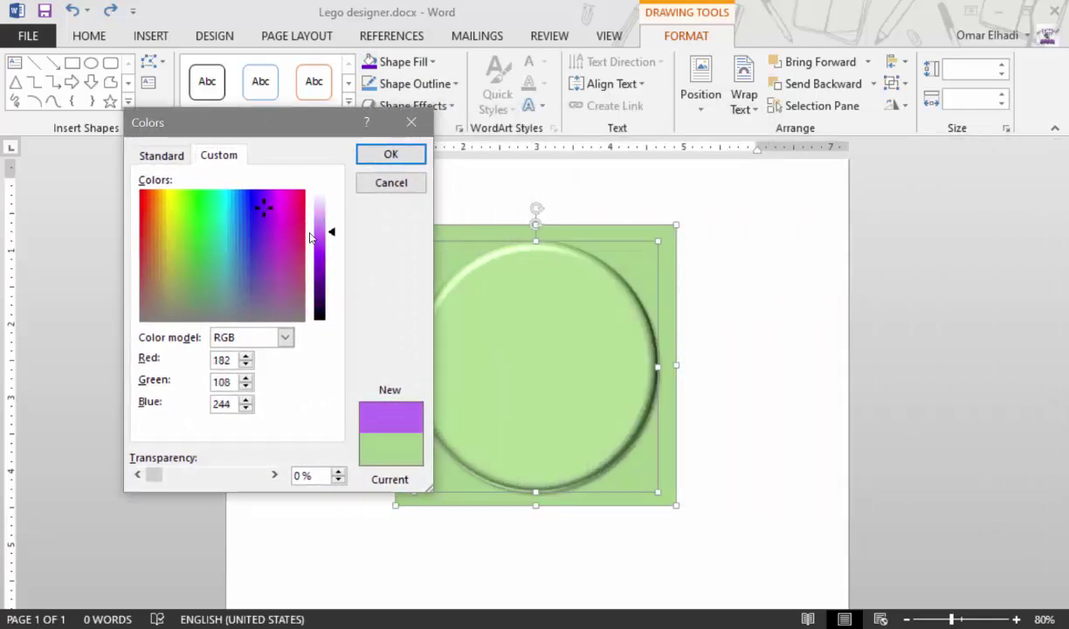
{"action": "left_click_drag", "start_coordinate": [323, 231], "coordinate": [320, 274]}
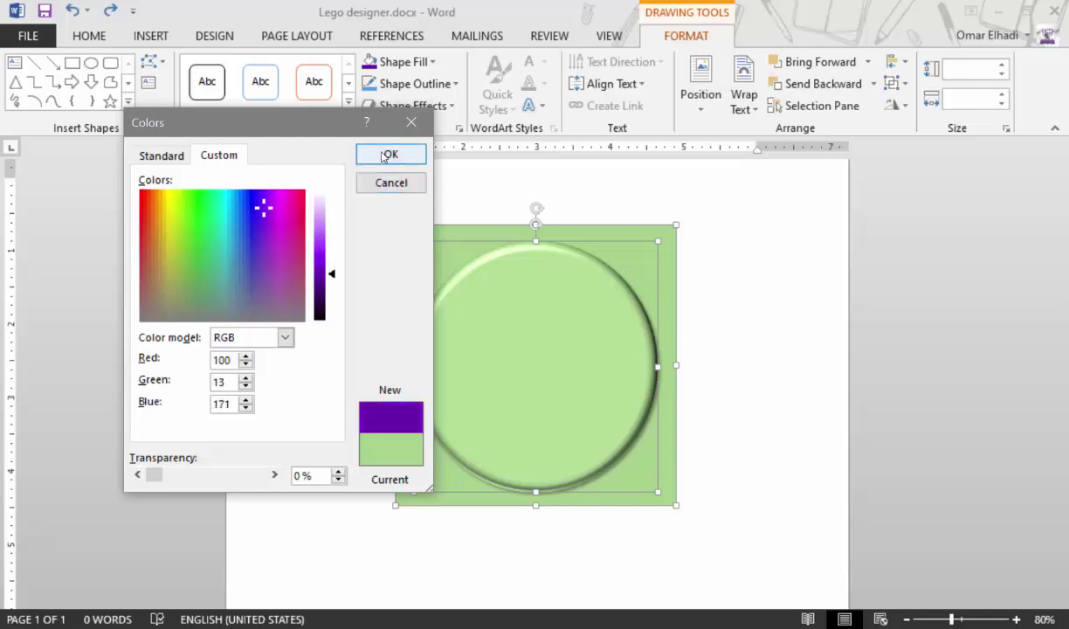
{"action": "double_click", "coordinate": [216, 359]}
{"action": "key", "text": "Tab"}
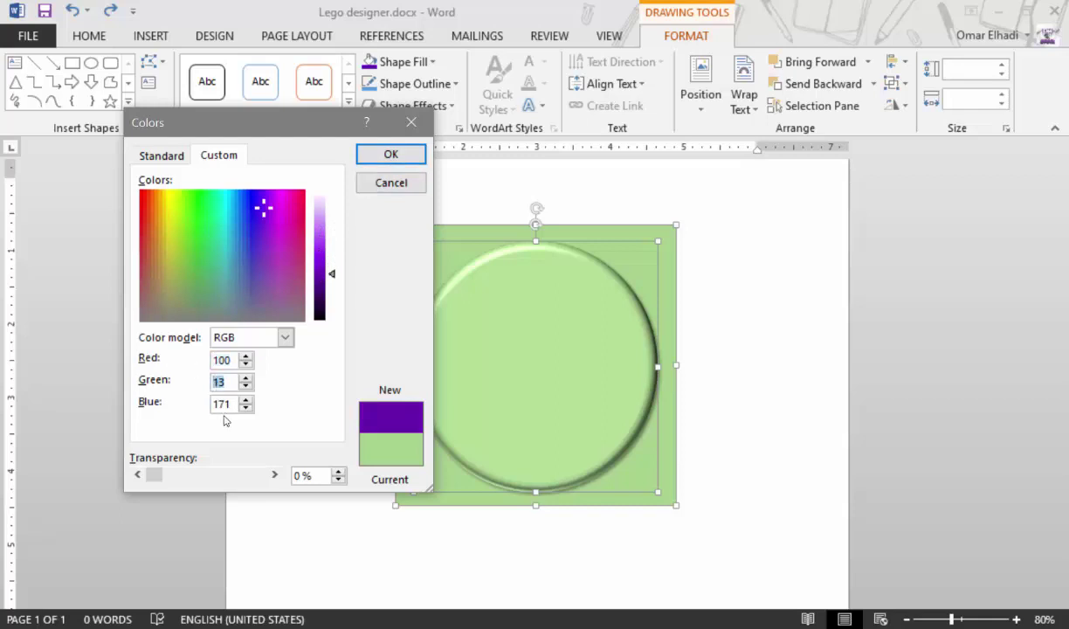
{"action": "double_click", "coordinate": [222, 403]}
{"action": "left_click", "coordinate": [384, 155]}
- Deselect the shapes and capture the screen area covering the whole purple stud square with FastStone Capture
{"action": "left_click", "coordinate": [791, 290]}
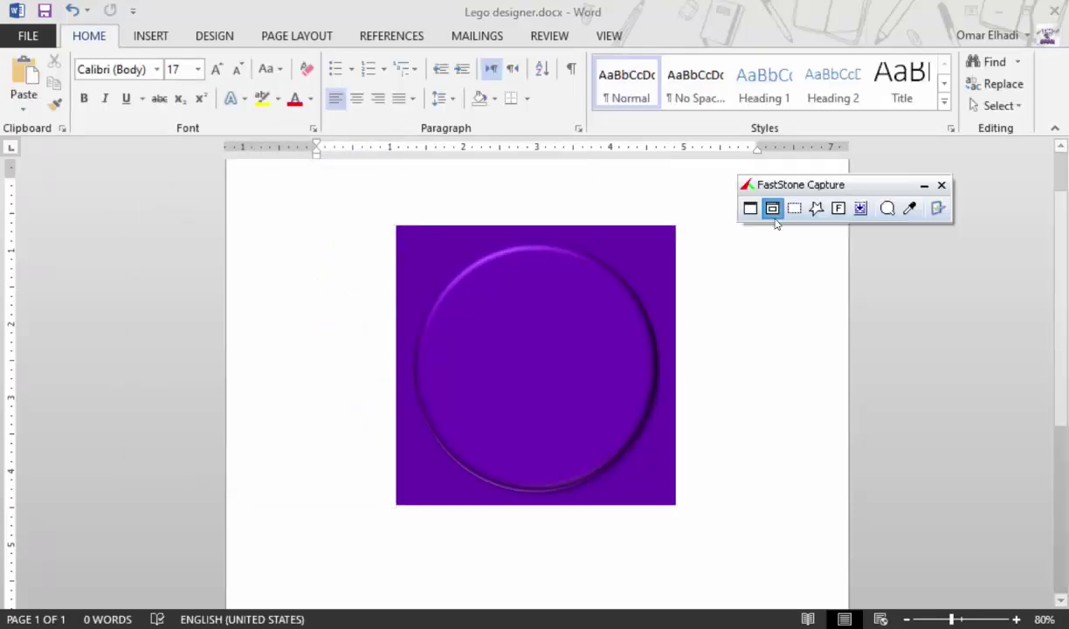
{"action": "left_click", "coordinate": [773, 210]}
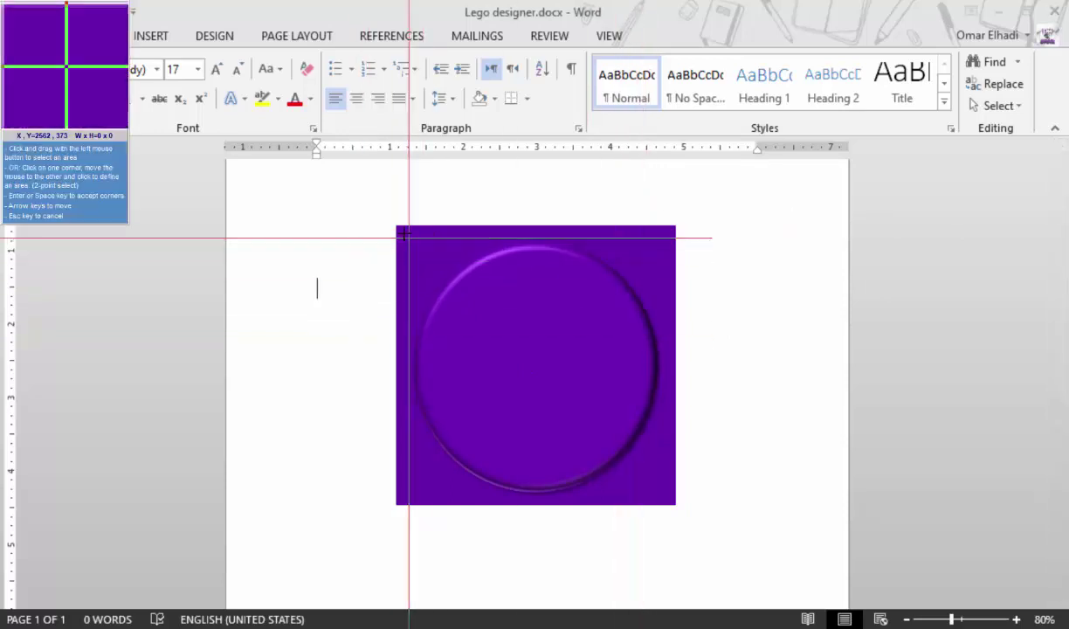
{"action": "left_click_drag", "start_coordinate": [397, 226], "coordinate": [676, 504]}
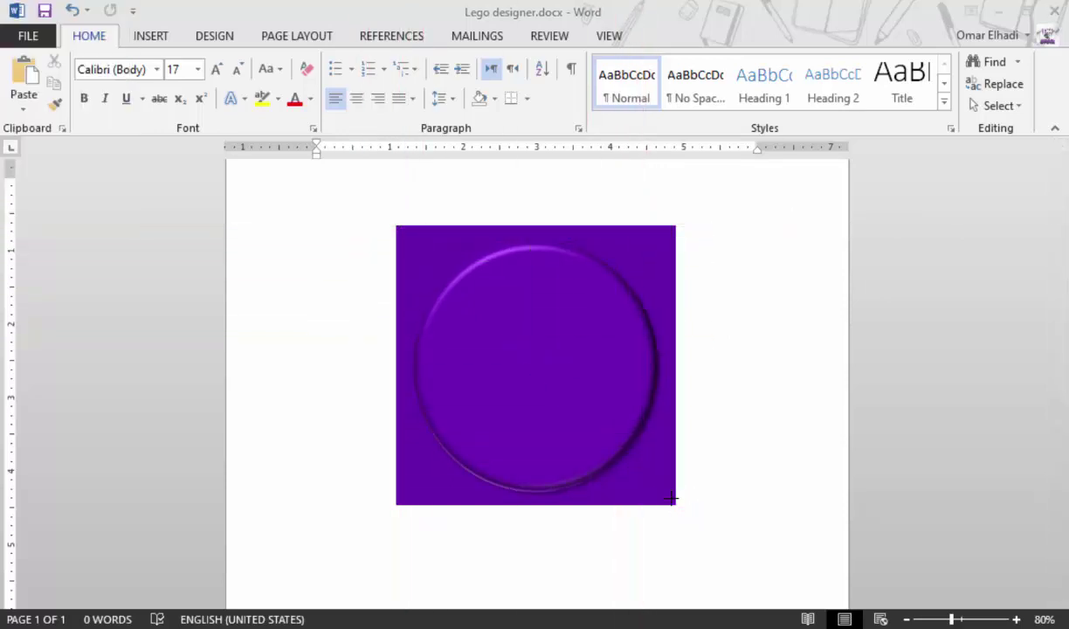